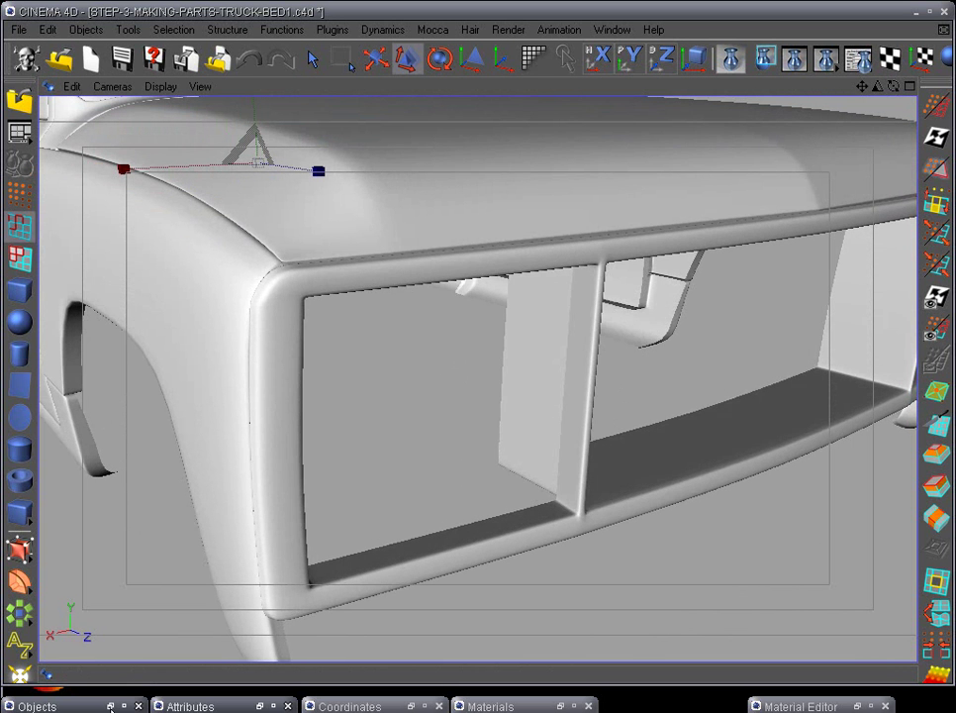
# - Duplicate the PART-MAKER-FRONT object from the HyperNURBS.1 group and make the copy visible in the editor
pyautogui.click(111, 707)
pyautogui.click(360, 319)
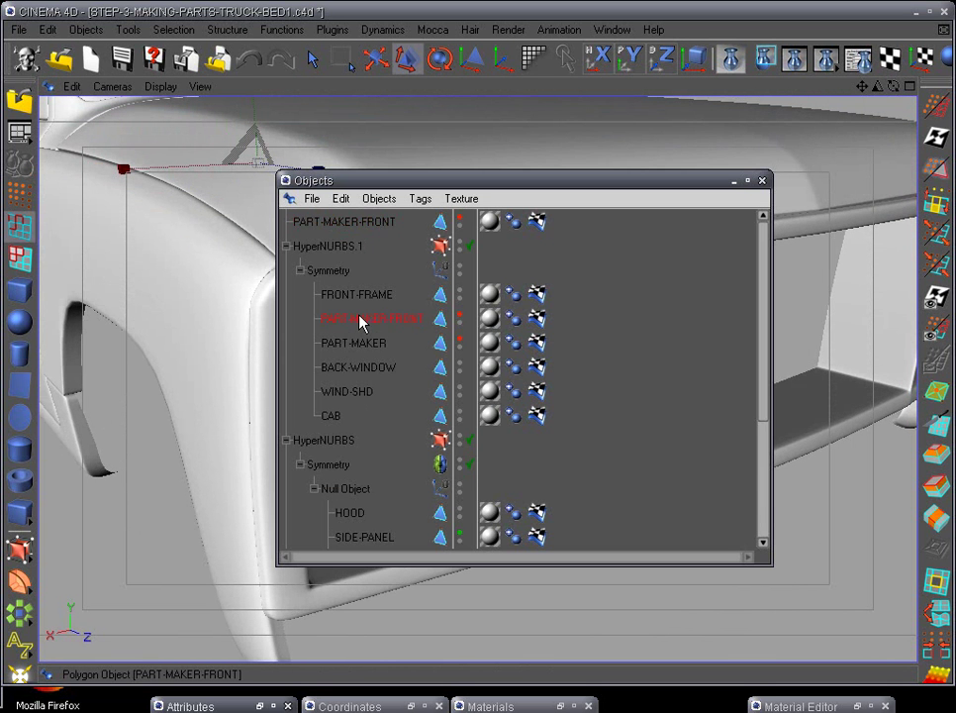
pyautogui.hotkey('ctrl', 'v')
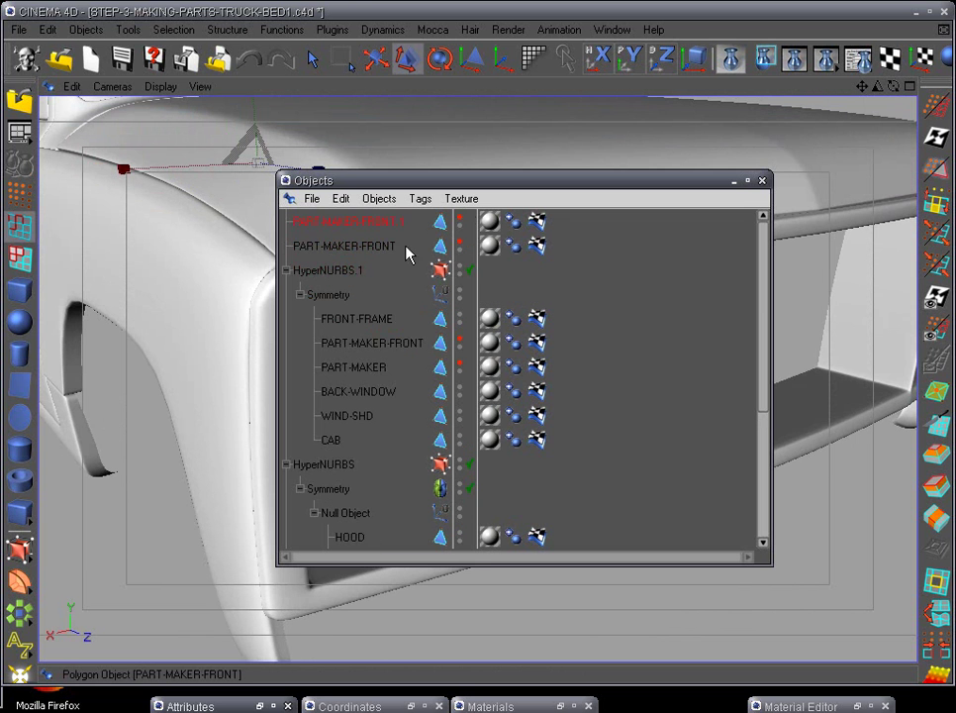
pyautogui.click(460, 217)
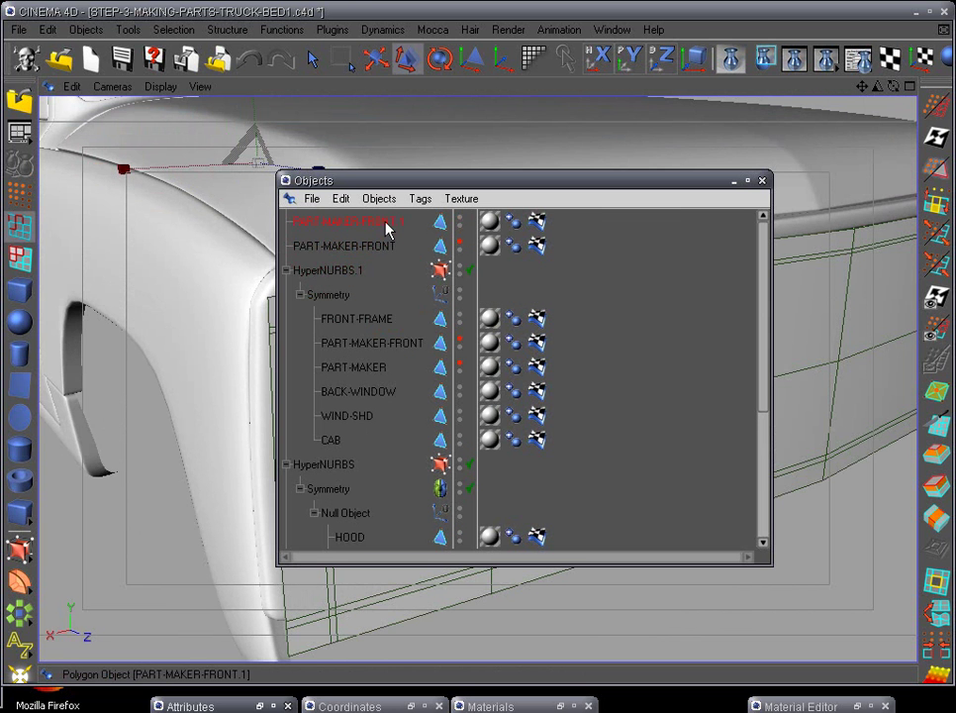
pyautogui.click(736, 182)
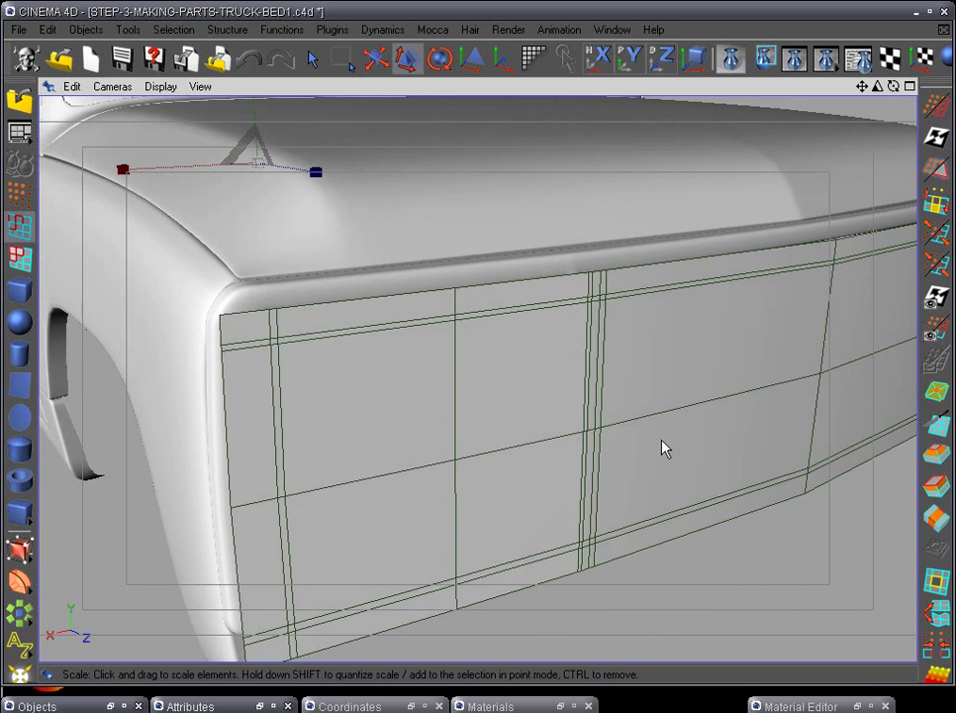
# - Delete the points on the front panel copy's far half, from the centre line out to the opposite side
pyautogui.scroll(-5, 662, 439)
pyautogui.keyDown('alt'); pyautogui.moveTo(664, 437); pyautogui.dragTo(519, 462); pyautogui.keyUp('alt')
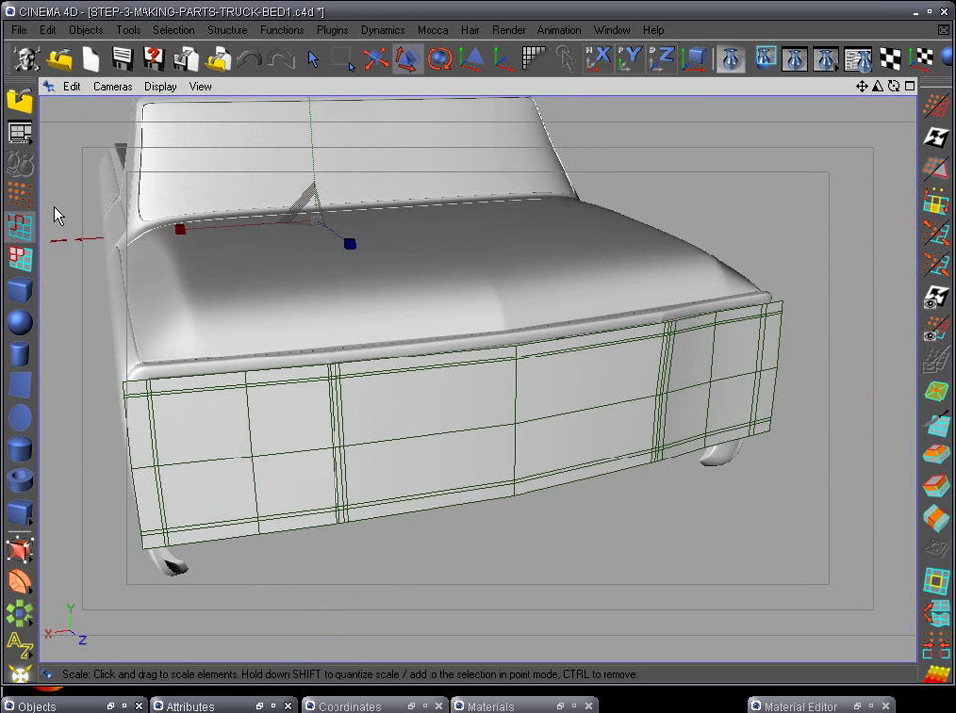
pyautogui.click(19, 194)
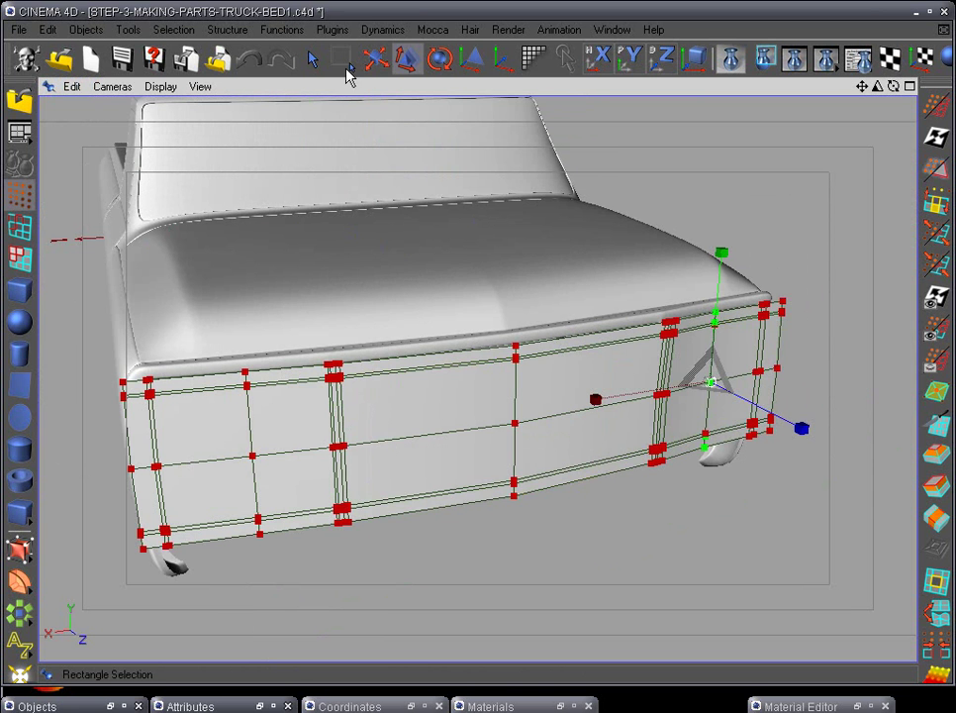
pyautogui.click(340, 59)
pyautogui.moveTo(461, 260); pyautogui.dragTo(836, 593)
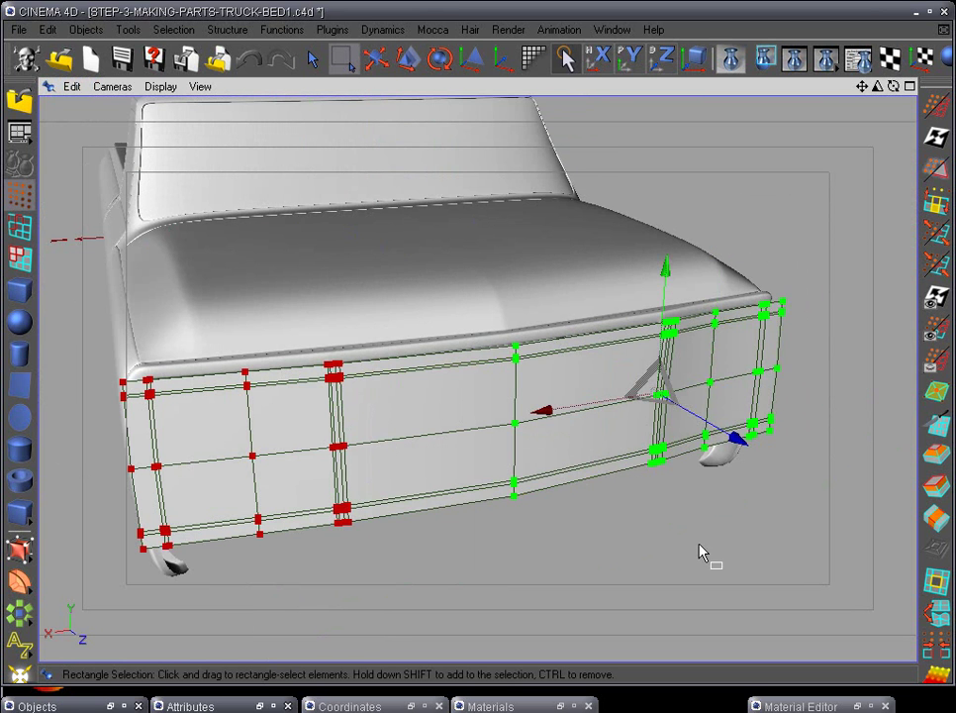
pyautogui.press('Delete')
# - Delete the top row of points from the remaining half of the panel in the front view
pyautogui.keyDown('alt'); pyautogui.moveTo(544, 533); pyautogui.dragTo(487, 485); pyautogui.keyUp('alt')
pyautogui.press('F4')
pyautogui.scroll(-7, 533, 465)
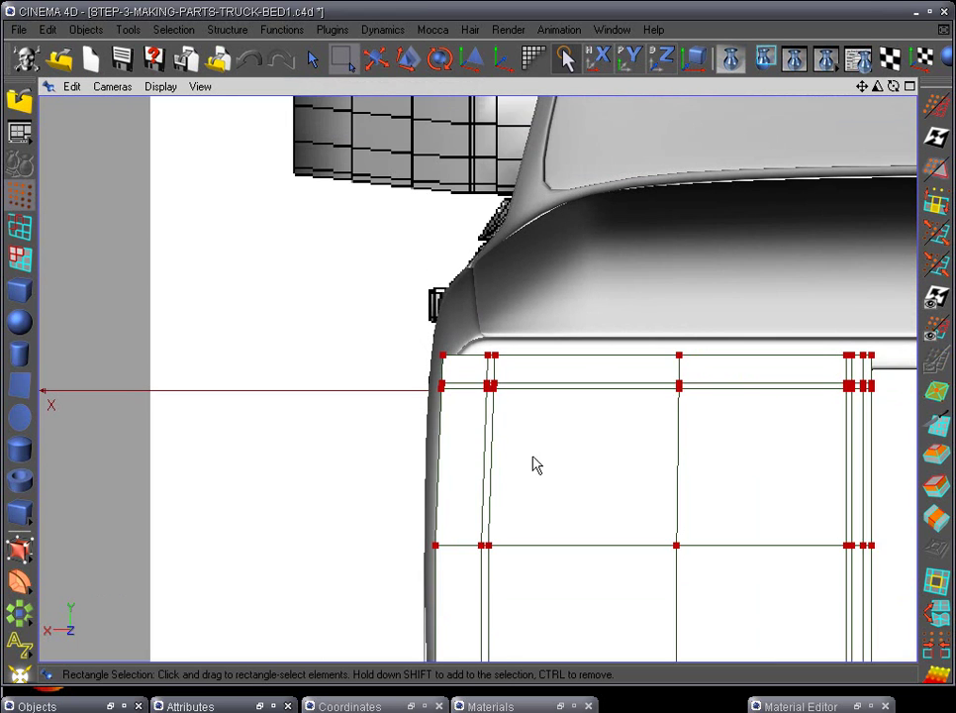
pyautogui.keyDown('alt'); pyautogui.moveTo(565, 432); pyautogui.dragTo(544, 429, button='middle'); pyautogui.keyUp('alt')
pyautogui.keyDown('alt'); pyautogui.moveTo(545, 433); pyautogui.dragTo(815, 367); pyautogui.keyUp('alt')
pyautogui.press('Delete')
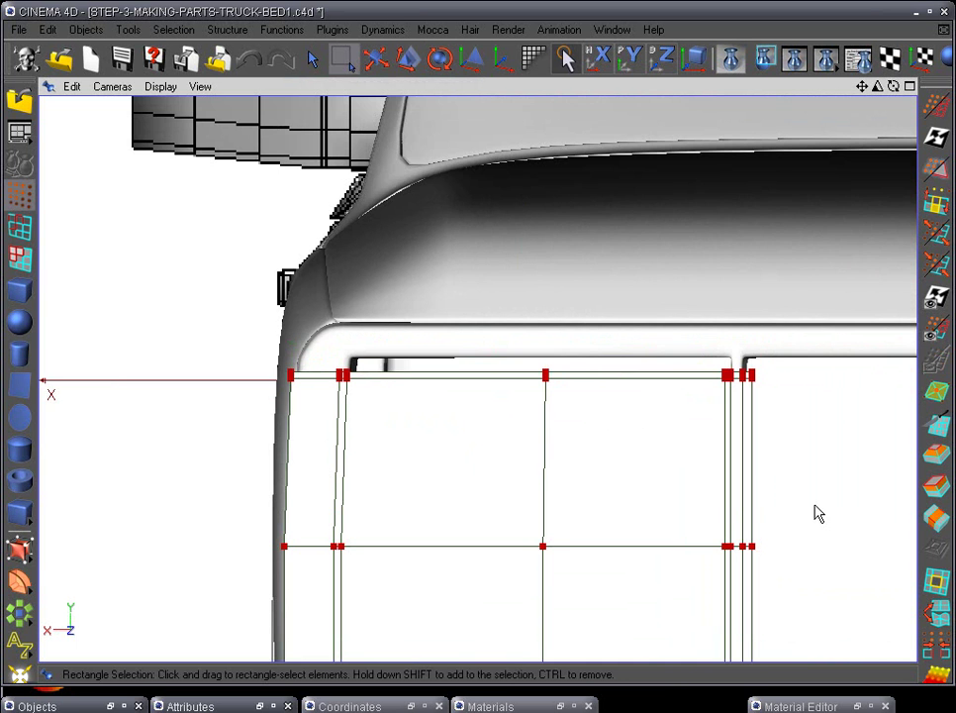
# - Delete the two columns of panel points beyond the divider, on the grille side
pyautogui.keyDown('alt'); pyautogui.moveTo(812, 486); pyautogui.dragTo(693, 337, button='middle'); pyautogui.keyUp('alt')
pyautogui.keyDown('alt'); pyautogui.moveTo(692, 337); pyautogui.dragTo(711, 358, button='right'); pyautogui.keyUp('alt')
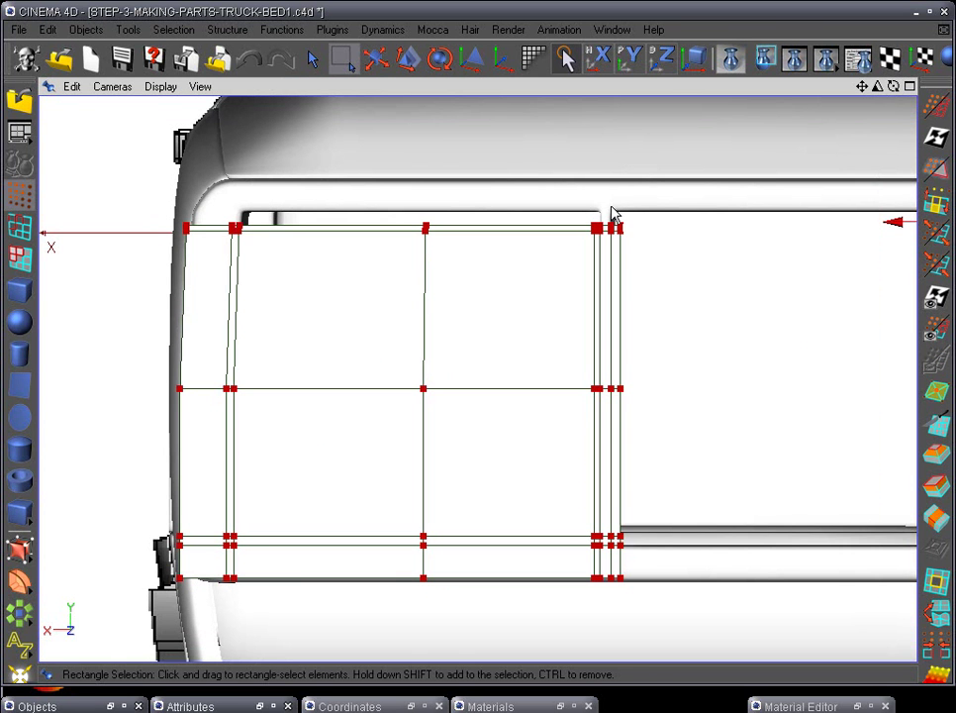
pyautogui.moveTo(608, 213); pyautogui.dragTo(669, 595)
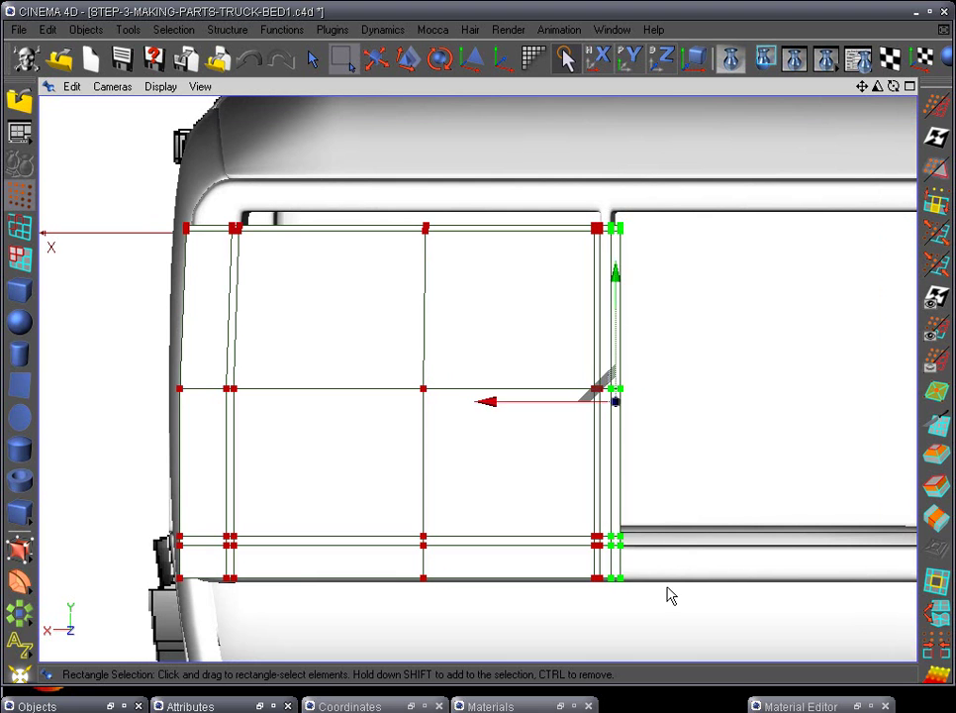
pyautogui.press('Delete')
# - Delete the bottom row and the outermost side column of points so the panel covers only the headlight opening
pyautogui.moveTo(152, 566); pyautogui.dragTo(651, 625)
pyautogui.press('Delete')
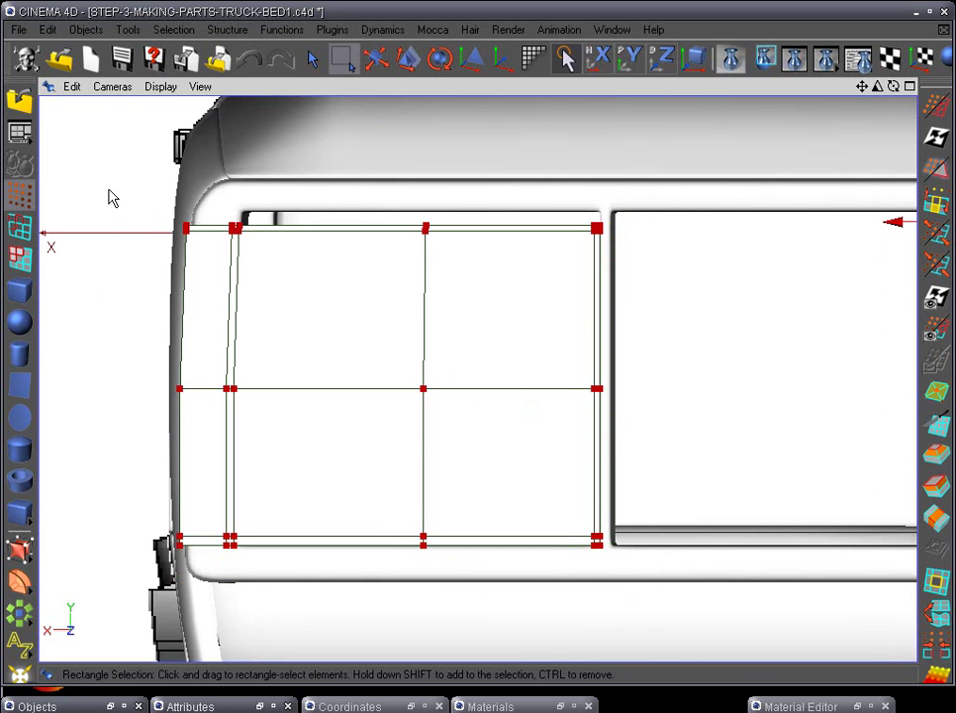
pyautogui.moveTo(112, 195); pyautogui.dragTo(205, 603)
pyautogui.press('Delete')
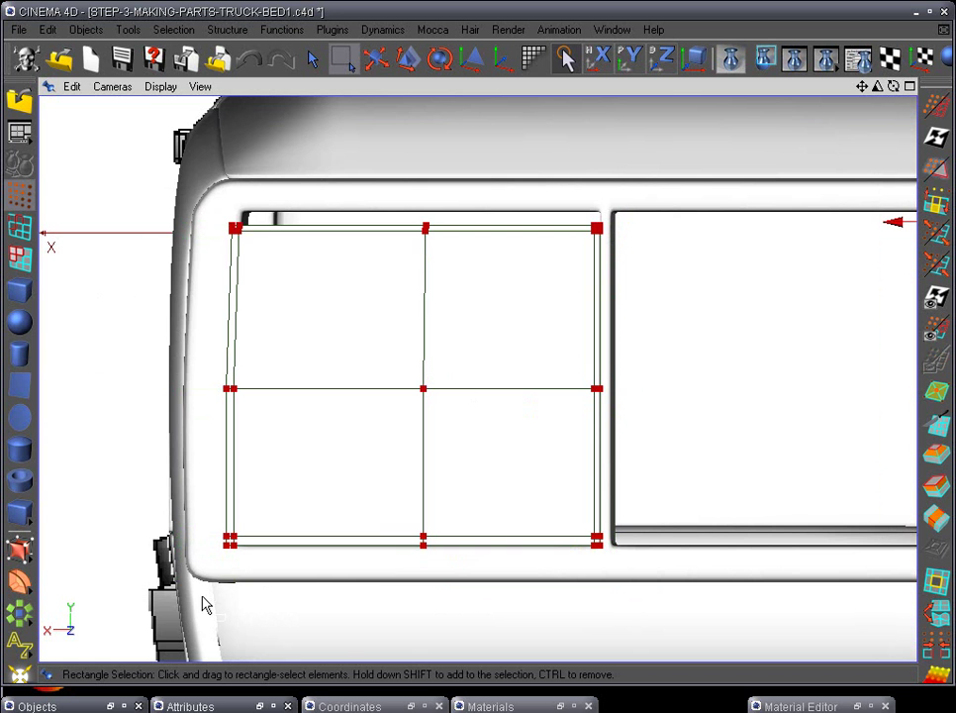
# - Select all polygons of the trimmed headlight panel and activate the Knife tool in the front view
pyautogui.press('F1')
pyautogui.keyDown('alt'); pyautogui.moveTo(515, 593); pyautogui.dragTo(354, 539); pyautogui.keyUp('alt')
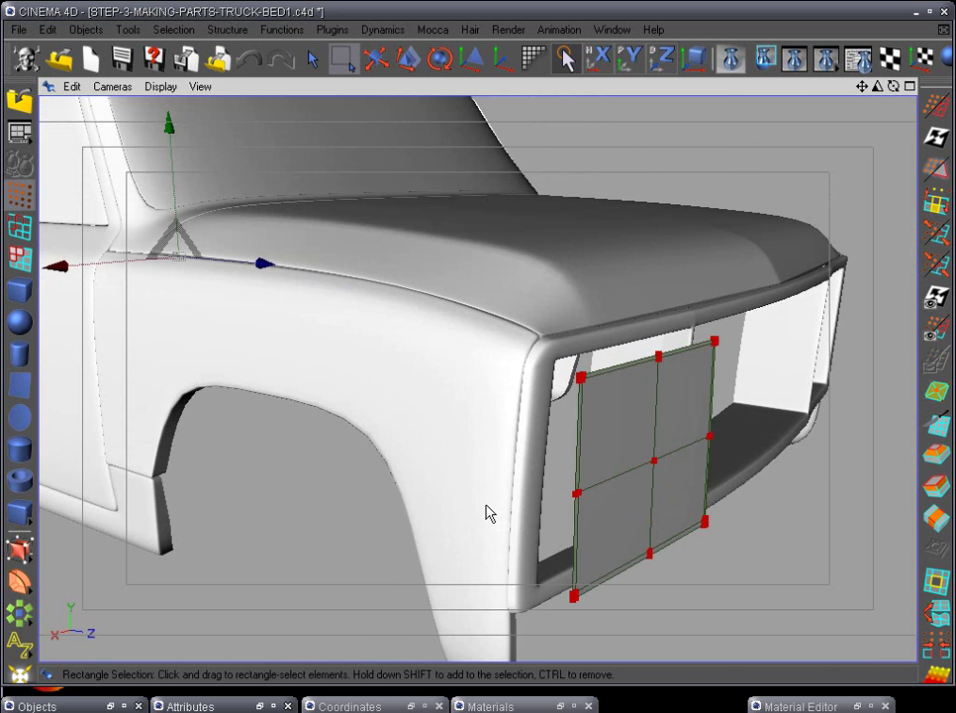
pyautogui.keyDown('alt'); pyautogui.moveTo(488, 513); pyautogui.dragTo(428, 234); pyautogui.keyUp('alt')
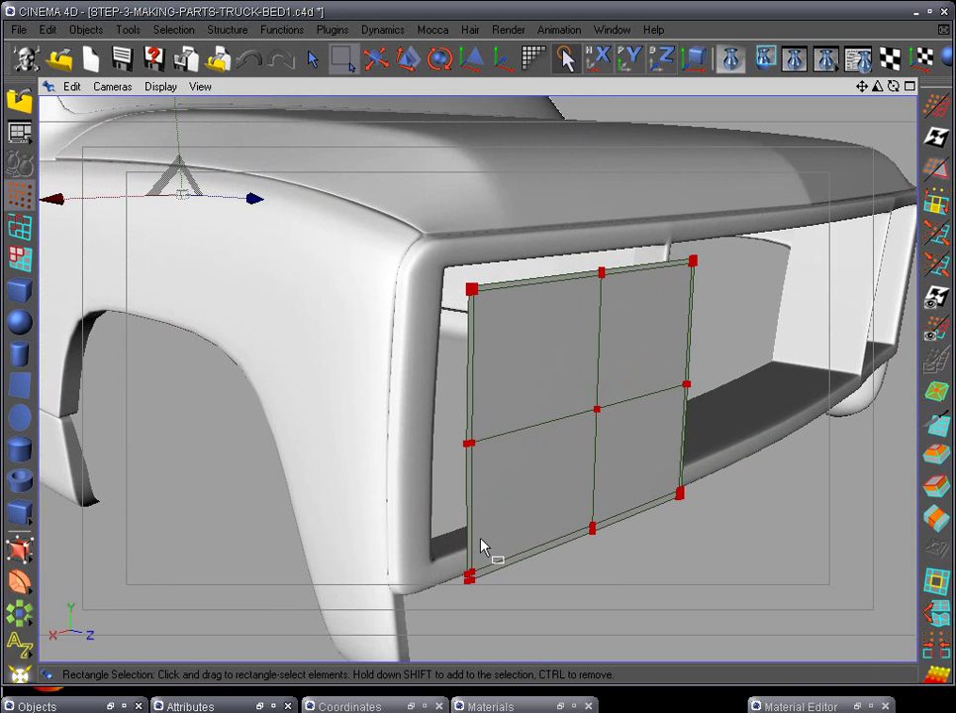
pyautogui.keyDown('alt'); pyautogui.moveTo(423, 373); pyautogui.dragTo(389, 450); pyautogui.keyUp('alt')
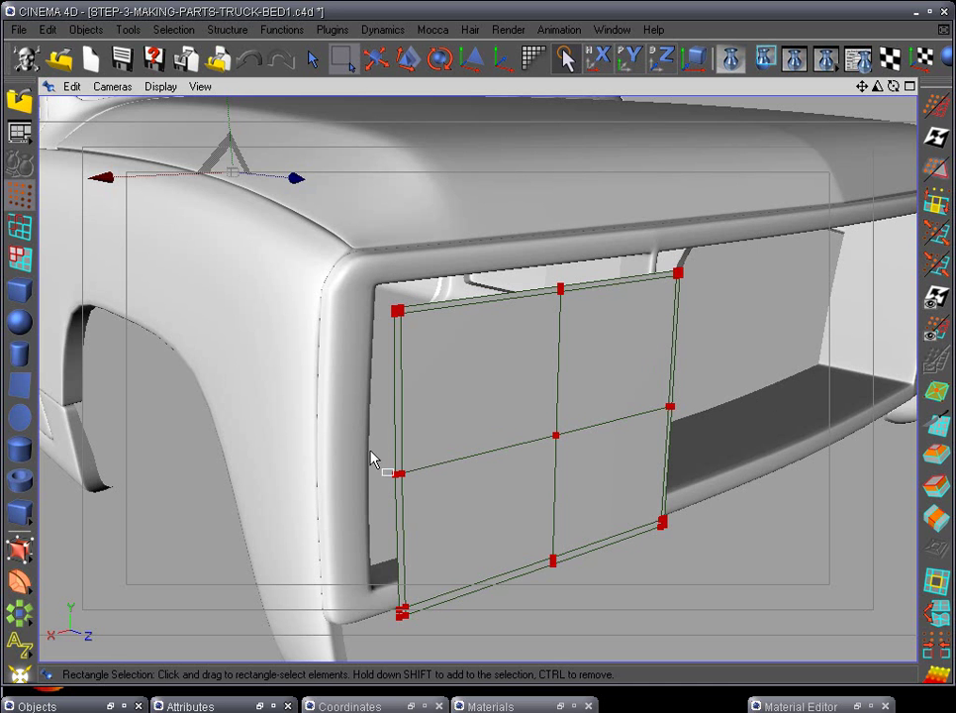
pyautogui.click(19, 256)
pyautogui.keyDown('alt'); pyautogui.moveTo(368, 419); pyautogui.dragTo(387, 372); pyautogui.keyUp('alt')
pyautogui.scroll(3, 439, 394)
pyautogui.keyDown('alt'); pyautogui.moveTo(439, 395); pyautogui.dragTo(551, 475); pyautogui.keyUp('alt')
pyautogui.keyDown('alt'); pyautogui.moveTo(492, 414); pyautogui.dragTo(518, 377); pyautogui.keyUp('alt')
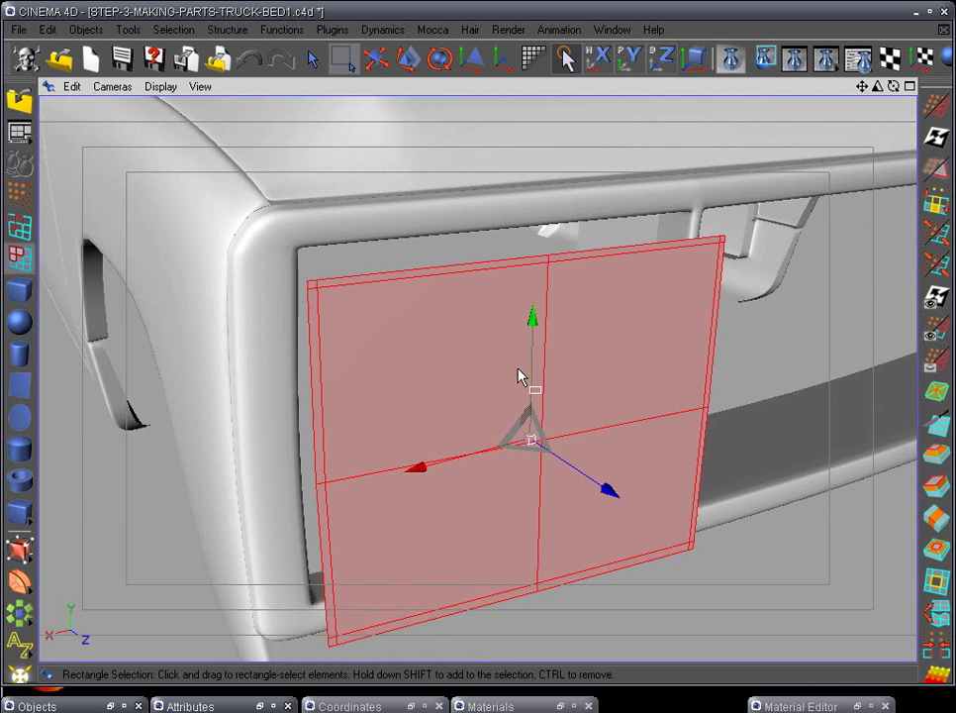
pyautogui.keyDown('alt'); pyautogui.moveTo(605, 373); pyautogui.dragTo(538, 370); pyautogui.keyUp('alt')
pyautogui.click(936, 424)
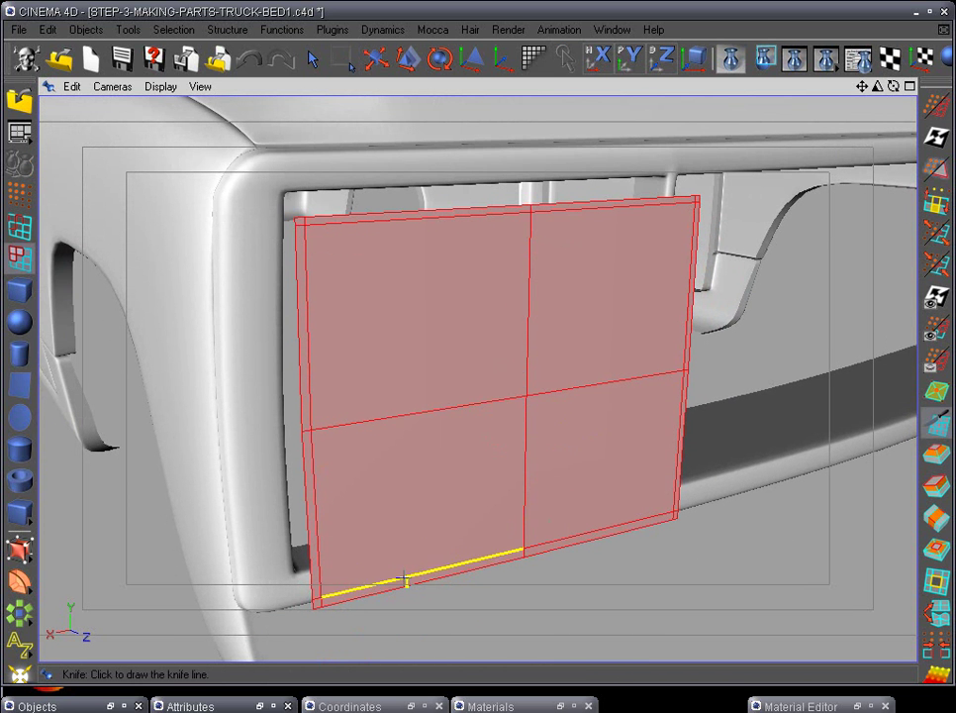
pyautogui.press('F4')
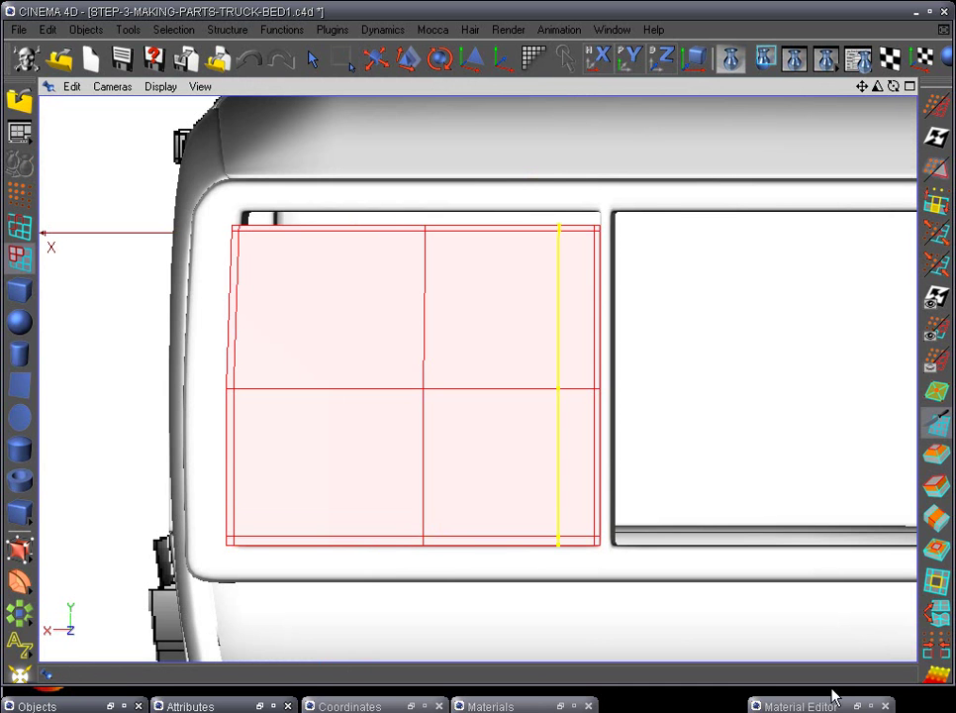
# - Set the Mat material's transparency brightness to 12% to see through the panel, and put the material windows away
pyautogui.click(856, 707)
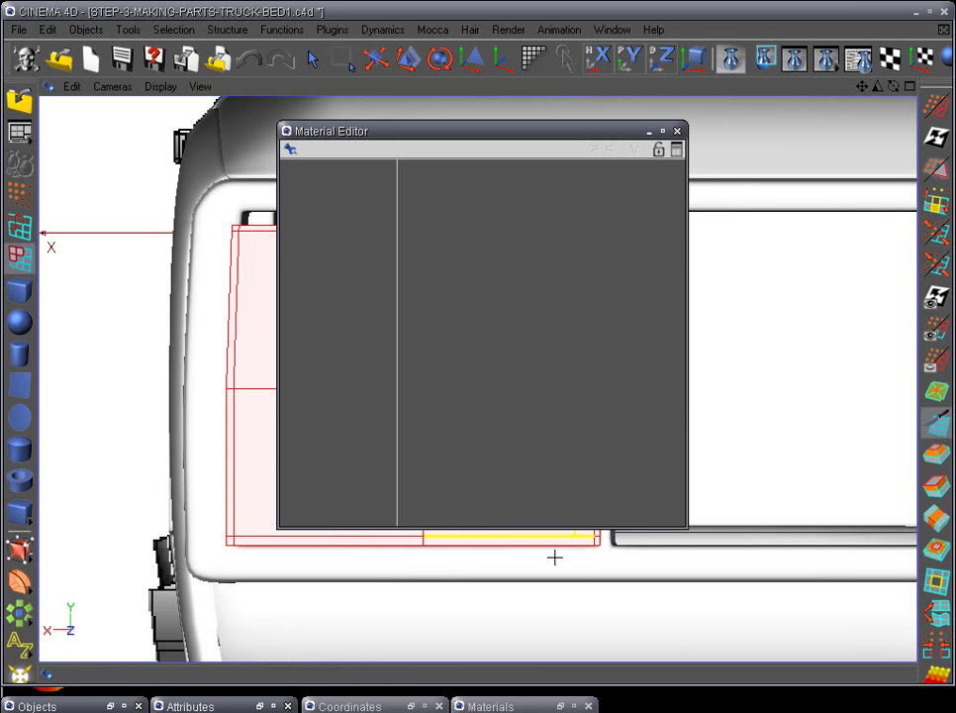
pyautogui.click(561, 706)
pyautogui.click(706, 231)
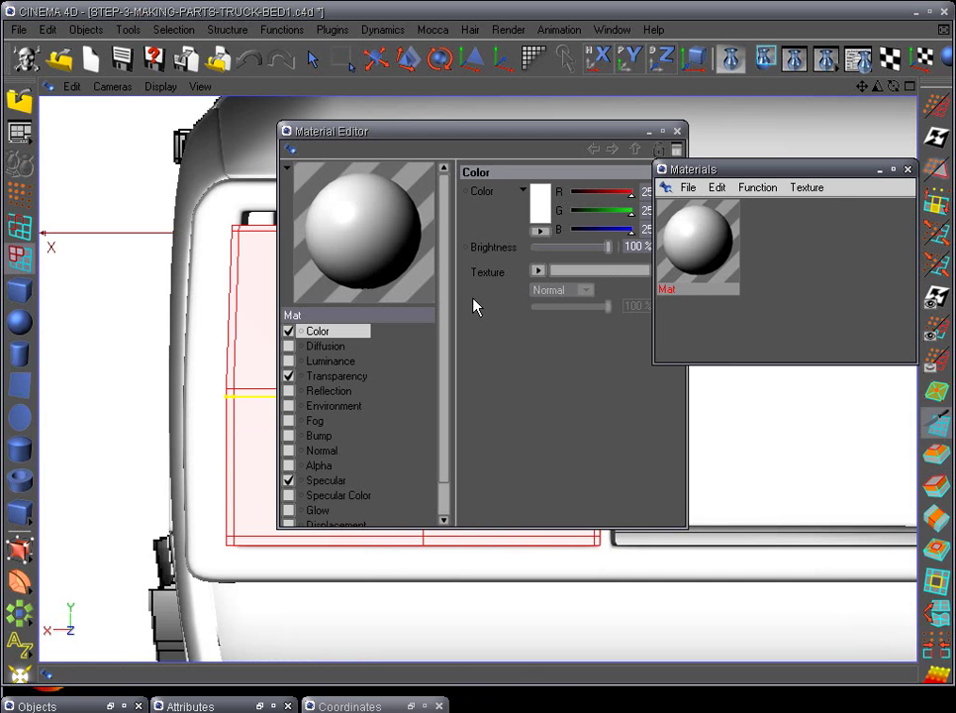
pyautogui.click(327, 376)
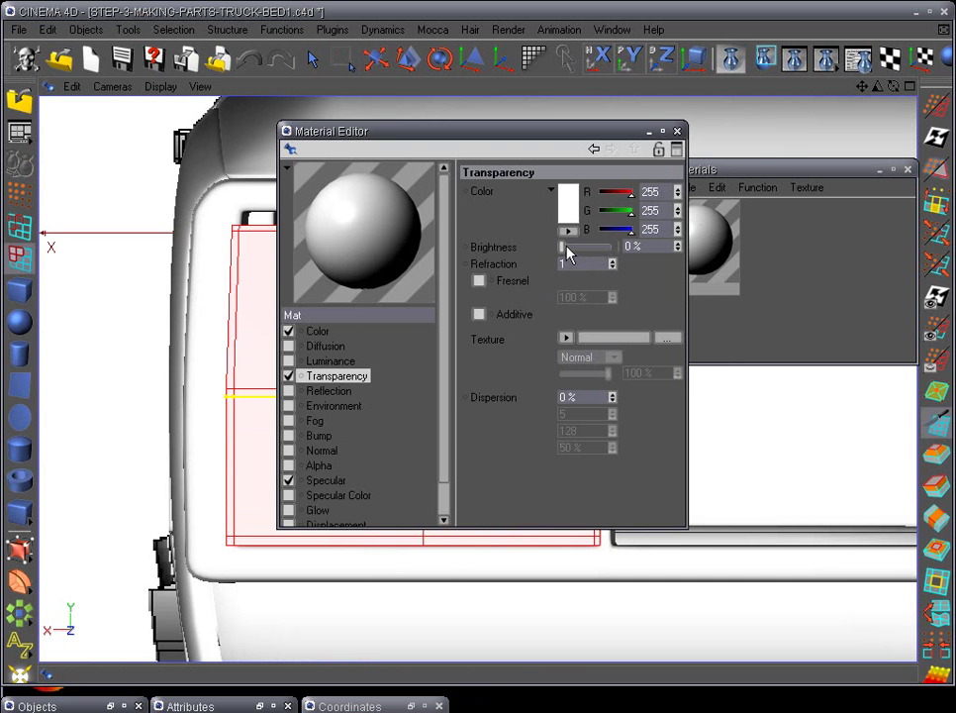
pyautogui.moveTo(570, 249); pyautogui.dragTo(572, 249)
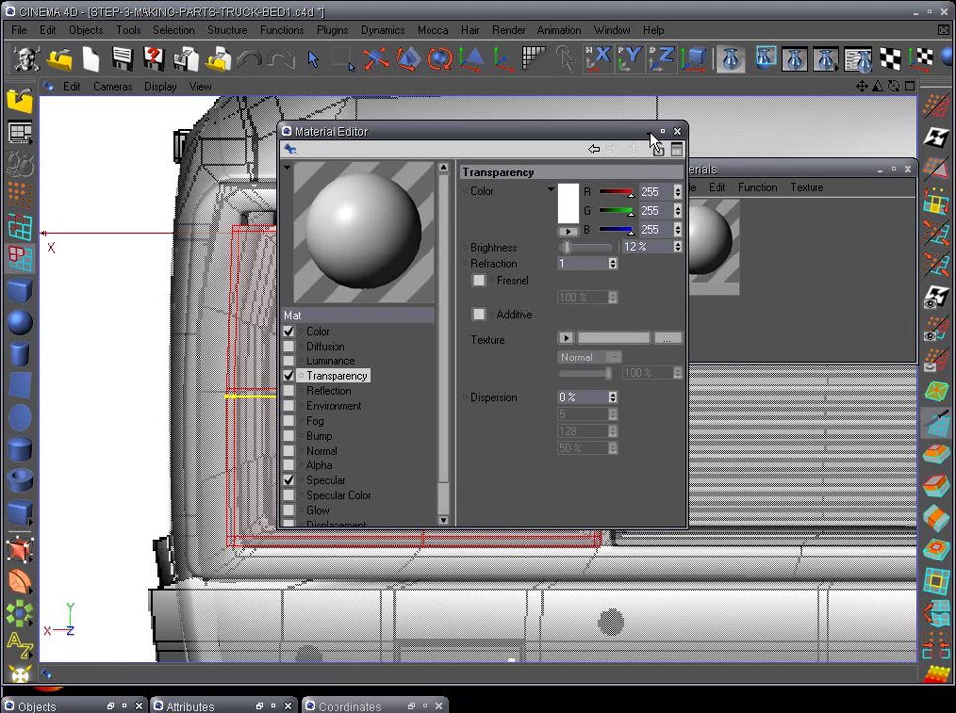
pyautogui.click(662, 130)
pyautogui.click(886, 170)
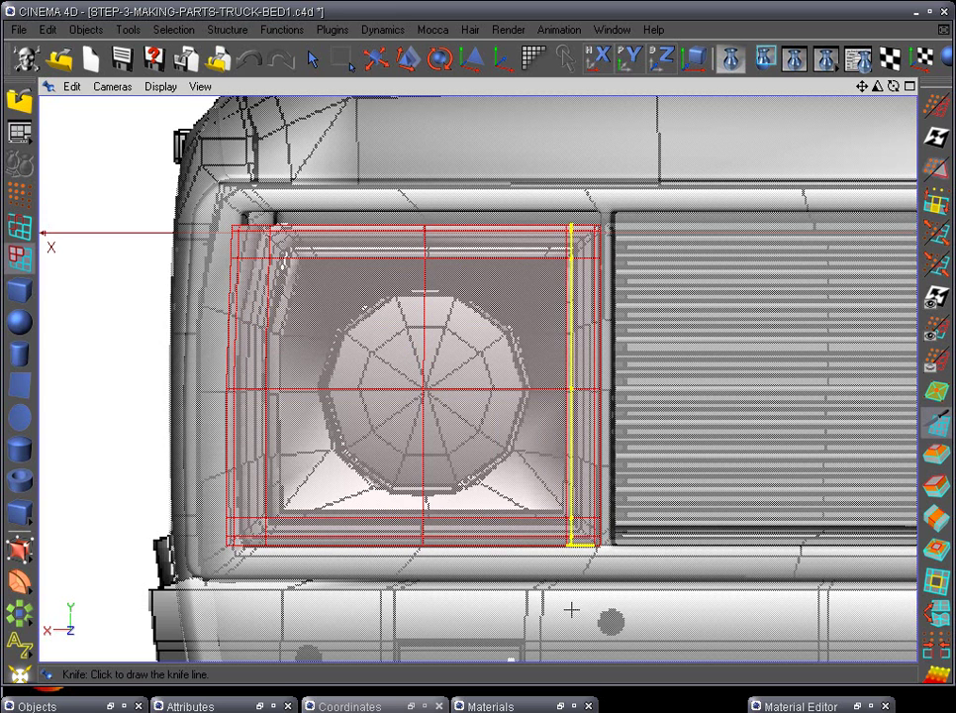
# - Cut a second edge loop with the Knife close to each inner loop along the four sides of the headlight panel
pyautogui.press('F1')
pyautogui.keyDown('alt'); pyautogui.moveTo(578, 600); pyautogui.dragTo(489, 489); pyautogui.keyUp('alt')
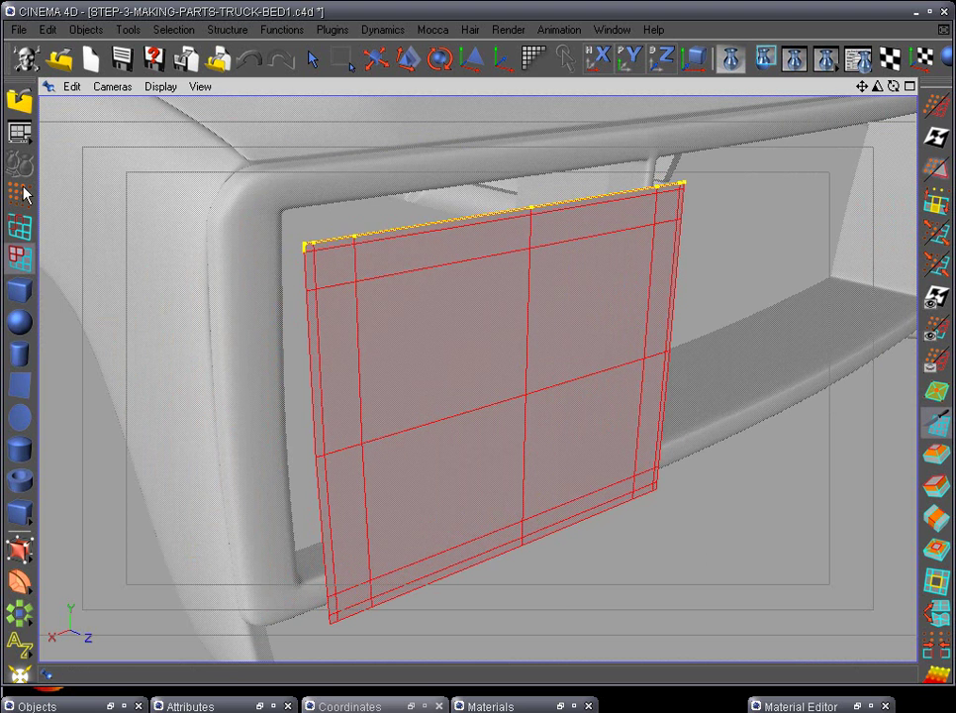
pyautogui.press('k')
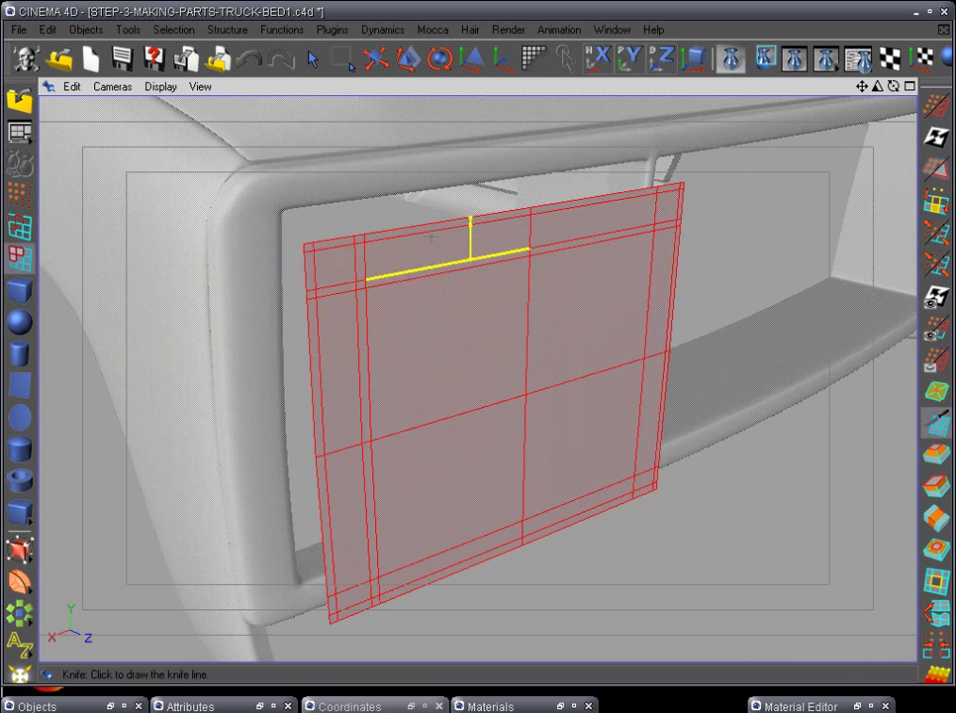
pyautogui.click(648, 181)
pyautogui.keyDown('alt'); pyautogui.moveTo(529, 354); pyautogui.dragTo(798, 303); pyautogui.keyUp('alt')
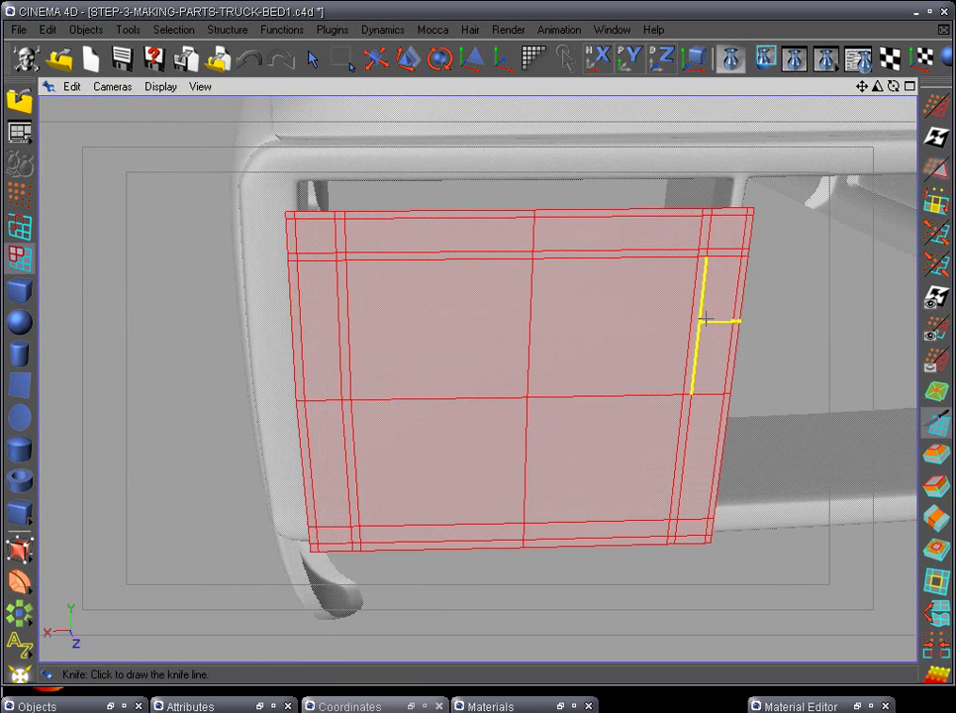
pyautogui.keyDown('alt'); pyautogui.moveTo(704, 320); pyautogui.dragTo(309, 580); pyautogui.keyUp('alt')
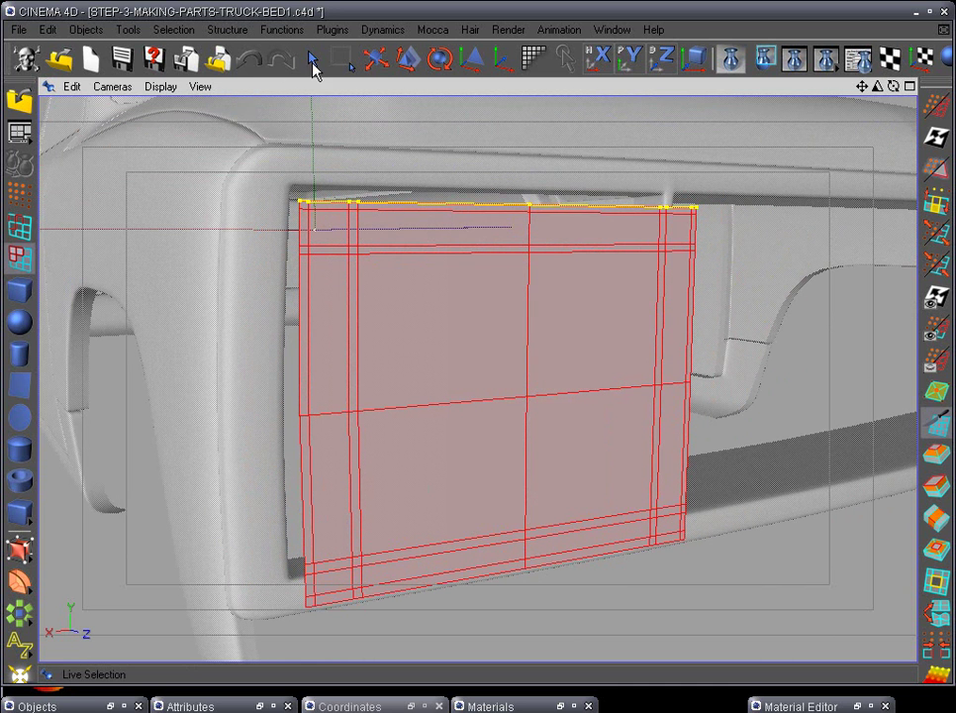
# - Select the polygons inside the panel's inner border and extrude them backward, first slightly and again deeply, to form the headlight recess
pyautogui.click(313, 61)
pyautogui.click(482, 476)
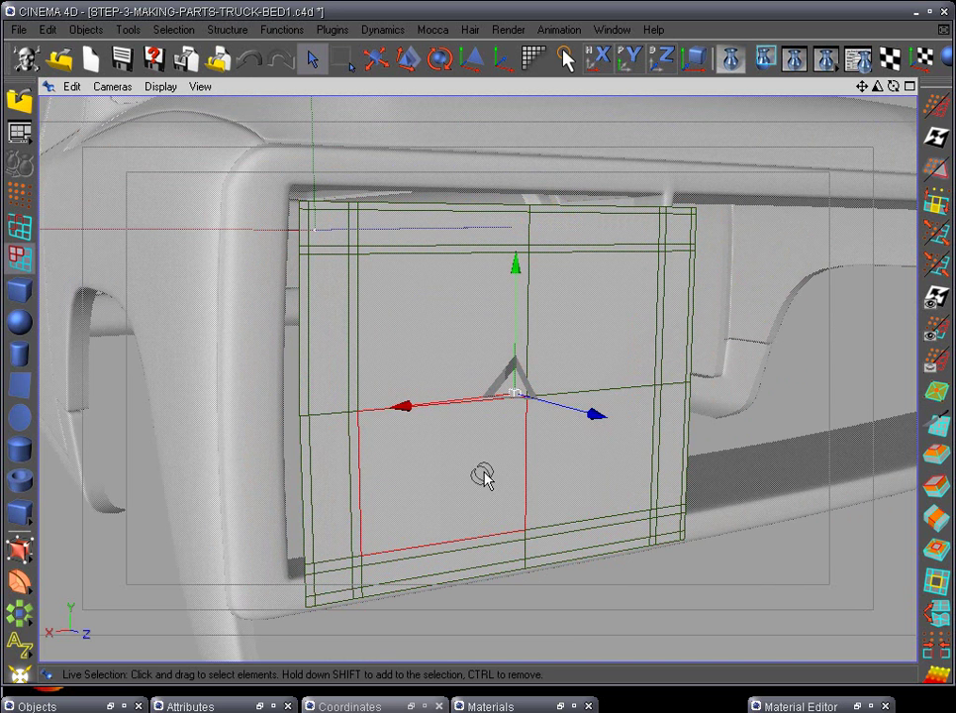
pyautogui.moveTo(484, 472)
pyautogui.mouseDown()
pyautogui.moveTo(547, 430)
pyautogui.moveTo(421, 329)
pyautogui.moveTo(367, 271)
pyautogui.mouseUp()
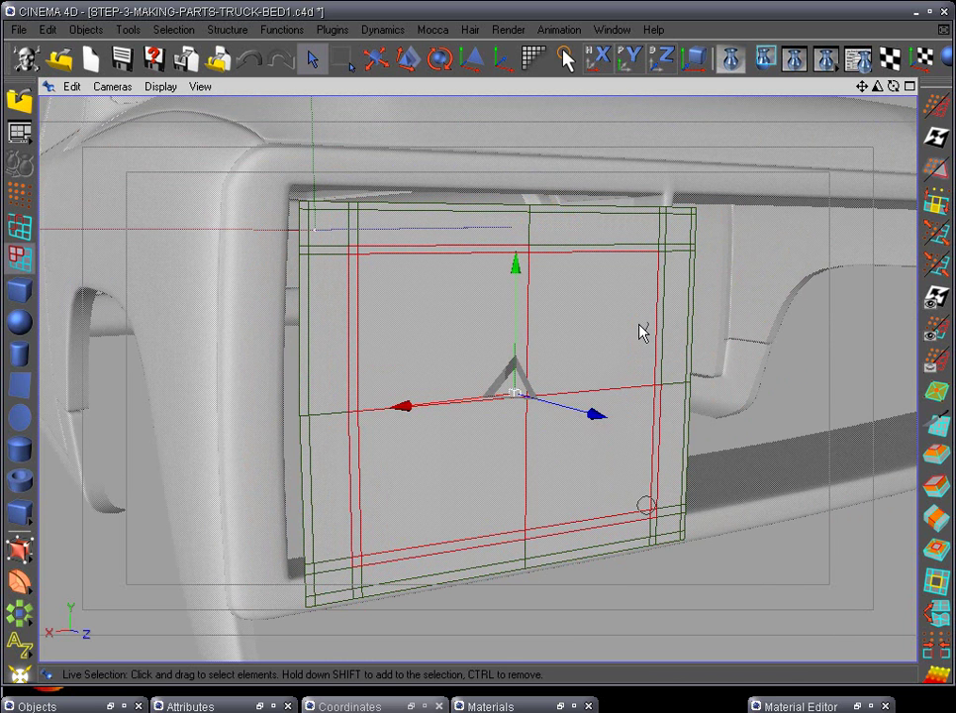
pyautogui.hotkey('ctrl', 'a')
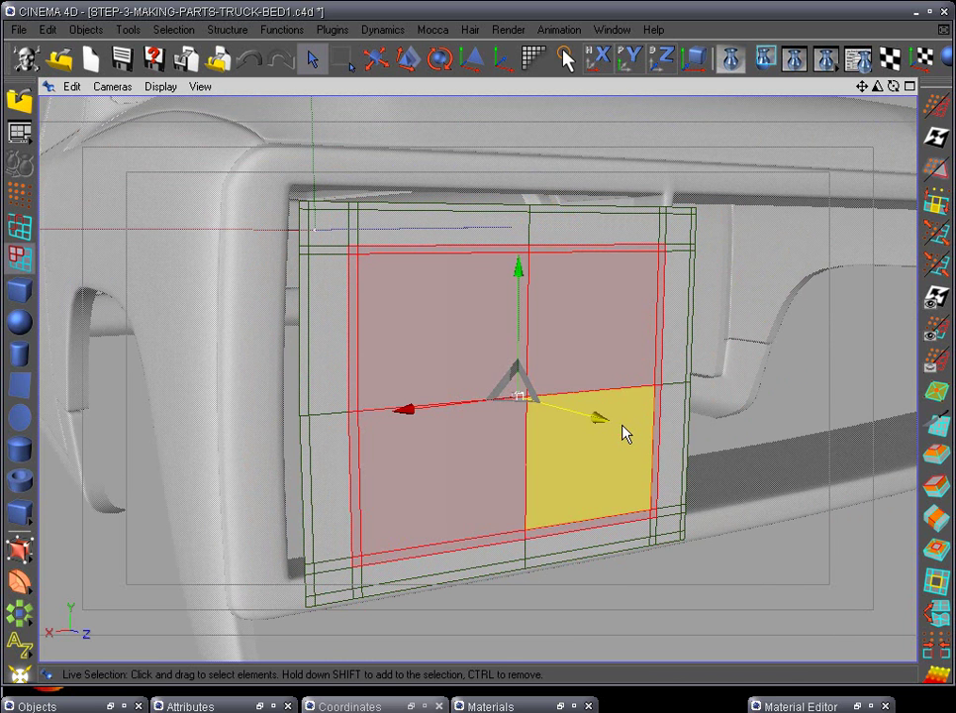
pyautogui.keyDown('alt'); pyautogui.moveTo(652, 558); pyautogui.dragTo(645, 475); pyautogui.keyUp('alt')
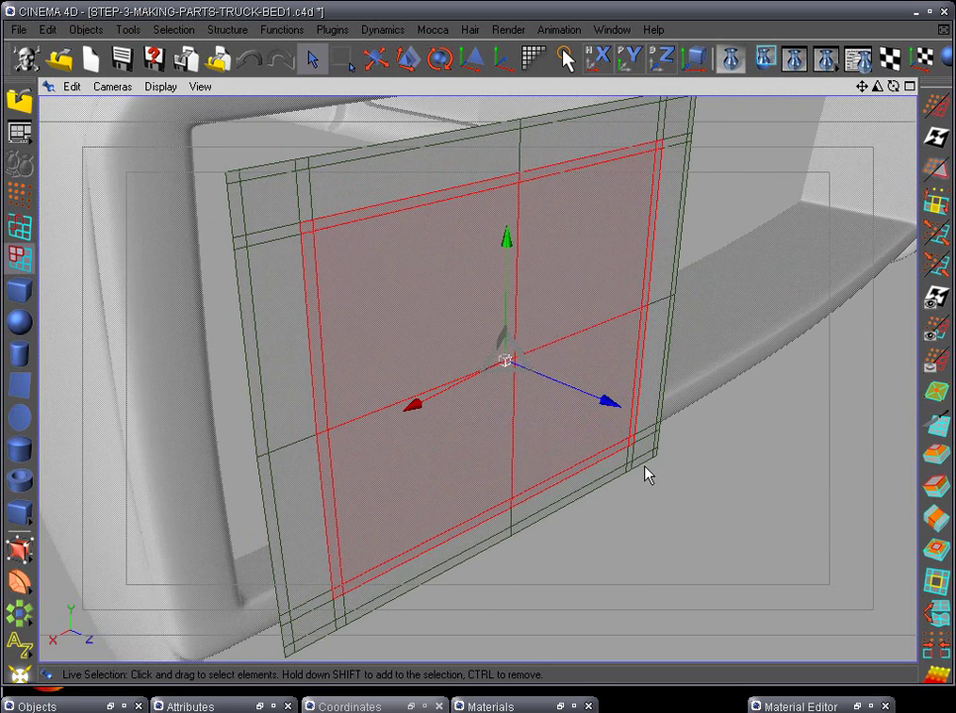
pyautogui.click(939, 487)
pyautogui.keyDown('alt'); pyautogui.moveTo(710, 529); pyautogui.dragTo(657, 528); pyautogui.keyUp('alt')
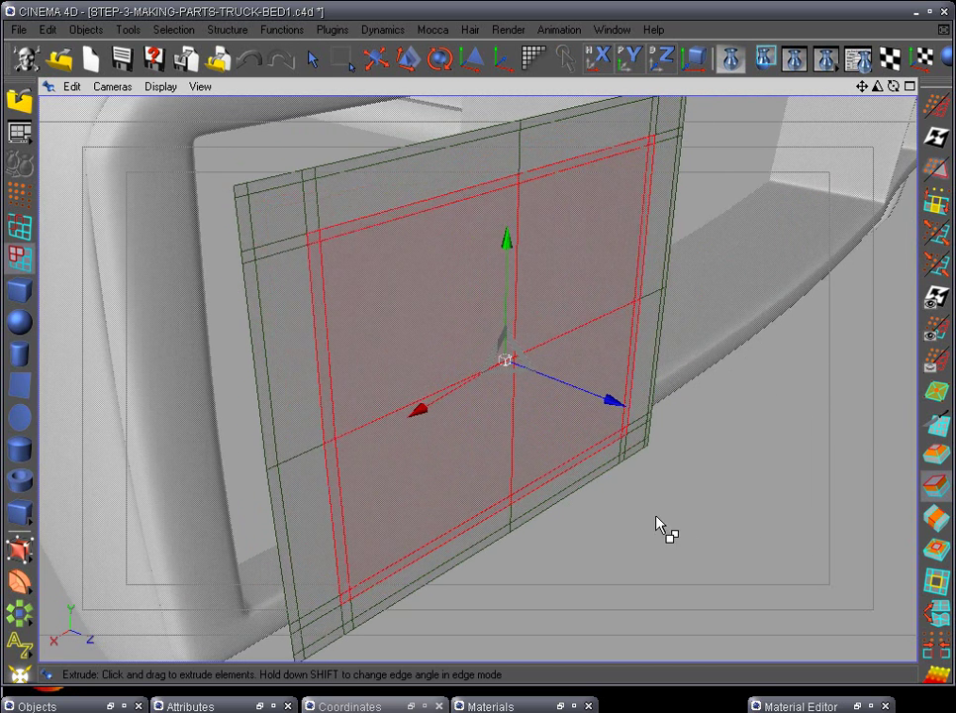
pyautogui.moveTo(725, 532); pyautogui.dragTo(719, 528)
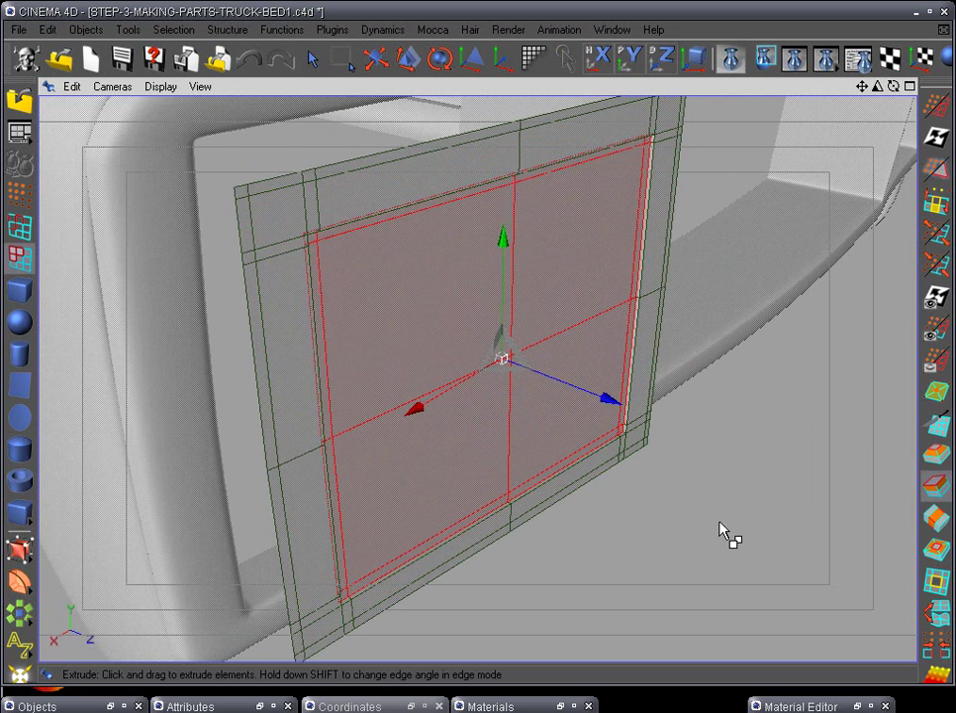
pyautogui.moveTo(781, 513); pyautogui.dragTo(692, 510)
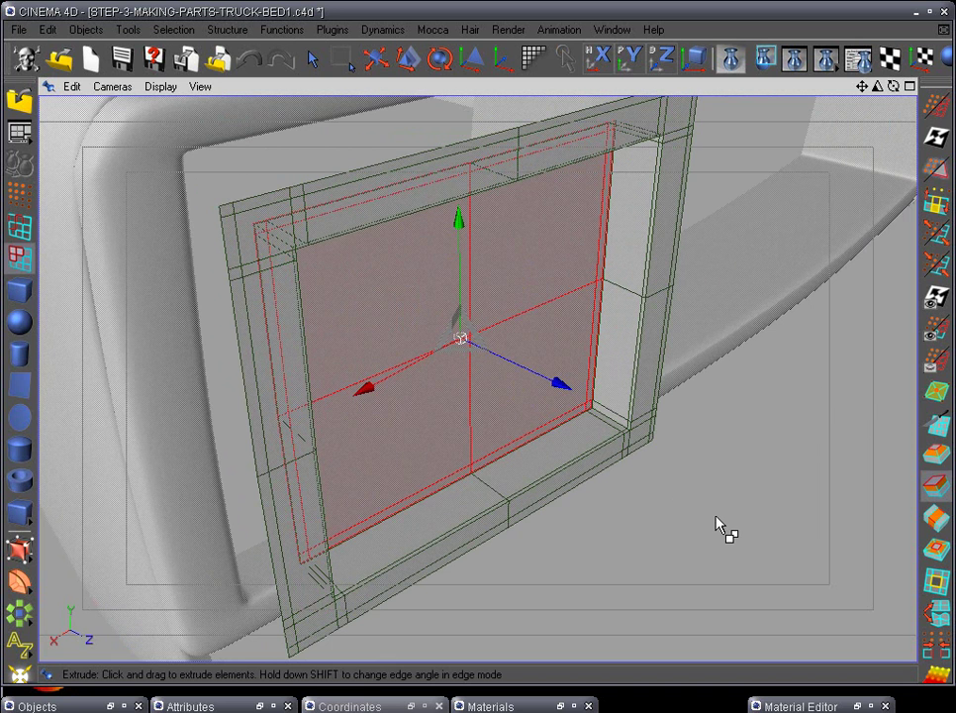
# - Delete the selected polygons at the back of the headlight recess to leave it open behind
pyautogui.press('Delete')
pyautogui.keyDown('alt'); pyautogui.moveTo(716, 515); pyautogui.dragTo(700, 499, button='right'); pyautogui.keyUp('alt')
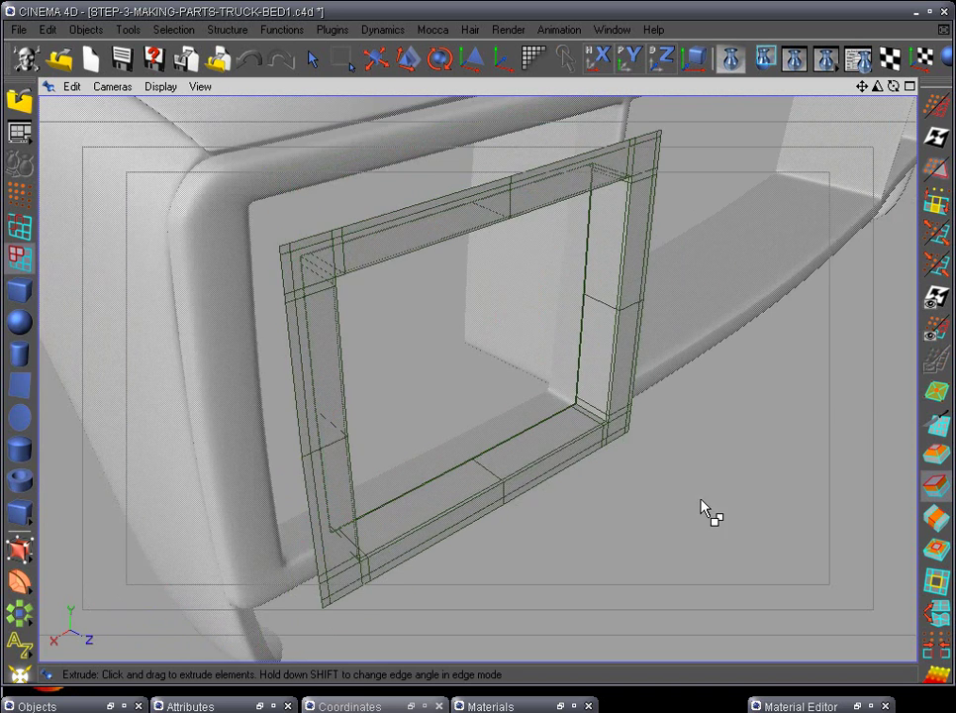
pyautogui.keyDown('alt'); pyautogui.moveTo(700, 500); pyautogui.dragTo(670, 518); pyautogui.keyUp('alt')
pyautogui.keyDown('alt'); pyautogui.moveTo(670, 517); pyautogui.dragTo(666, 513, button='right'); pyautogui.keyUp('alt')
pyautogui.keyDown('alt'); pyautogui.moveTo(666, 512); pyautogui.dragTo(674, 529, button='middle'); pyautogui.keyUp('alt')
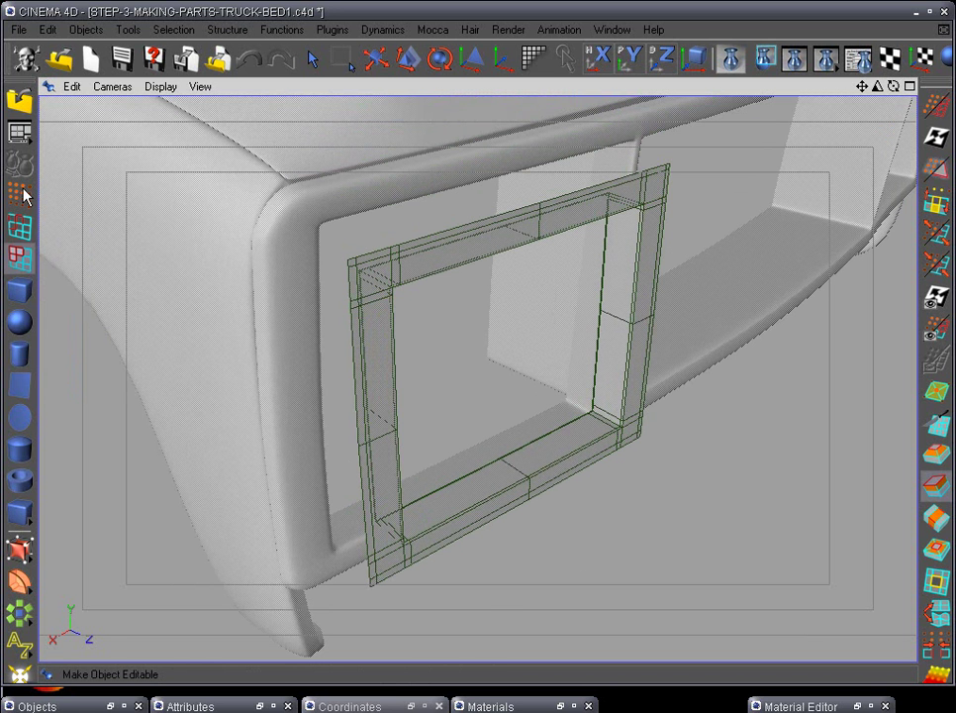
pyautogui.keyDown('alt'); pyautogui.moveTo(786, 469); pyautogui.dragTo(742, 438); pyautogui.keyUp('alt')
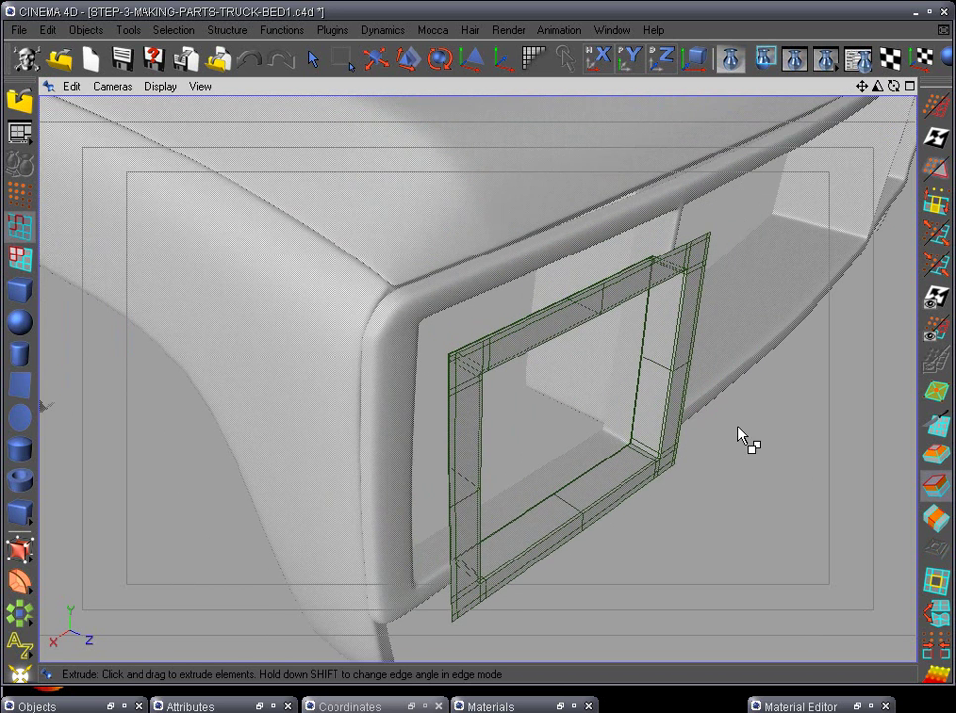
# - Select the outermost edge loop around the headlight panel with the Loop selection in edge mode
pyautogui.click(25, 237)
pyautogui.keyDown('alt'); pyautogui.moveTo(174, 359); pyautogui.dragTo(227, 322); pyautogui.keyUp('alt')
pyautogui.keyDown('alt'); pyautogui.moveTo(226, 322); pyautogui.dragTo(502, 306, button='right'); pyautogui.keyUp('alt')
pyautogui.keyDown('alt'); pyautogui.moveTo(503, 315); pyautogui.dragTo(692, 279); pyautogui.keyUp('alt')
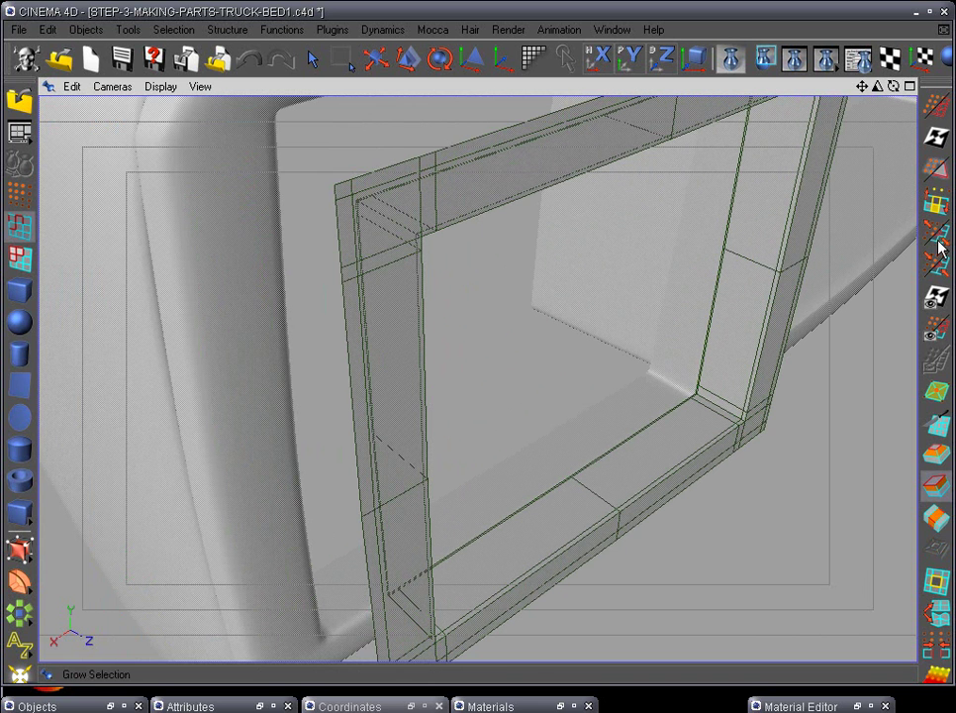
pyautogui.click(934, 198)
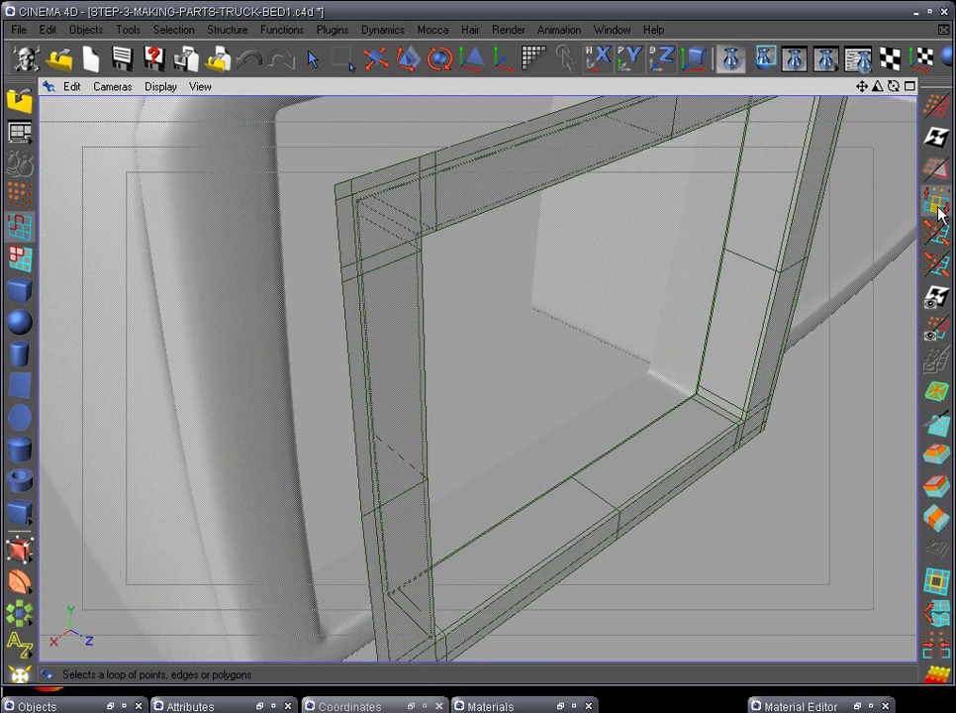
pyautogui.click(337, 195)
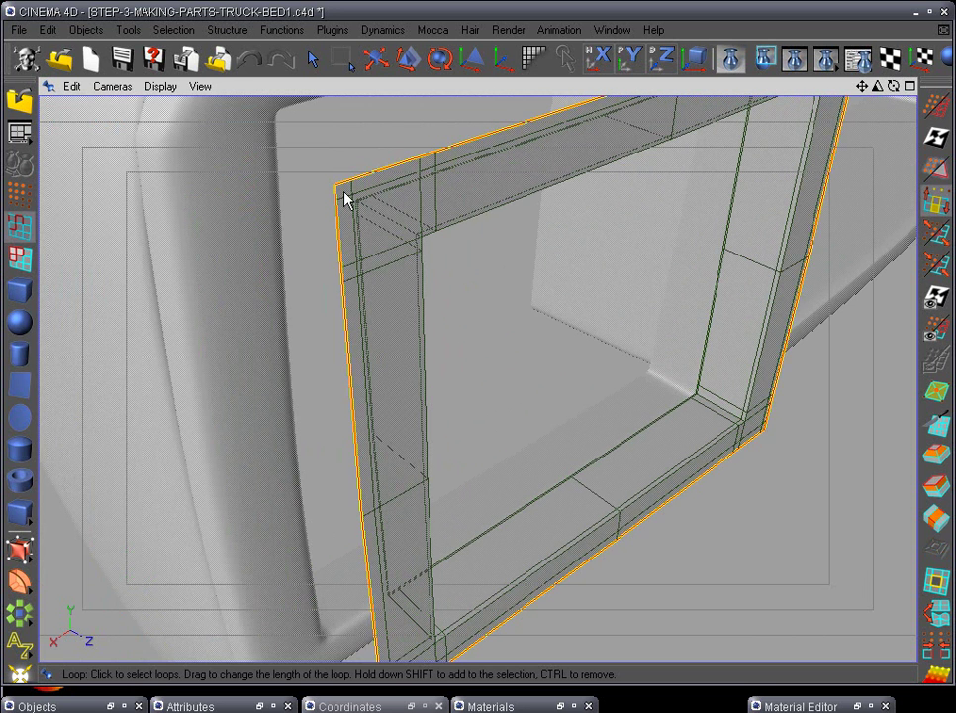
pyautogui.keyDown('alt'); pyautogui.moveTo(344, 196); pyautogui.dragTo(505, 376); pyautogui.keyUp('alt')
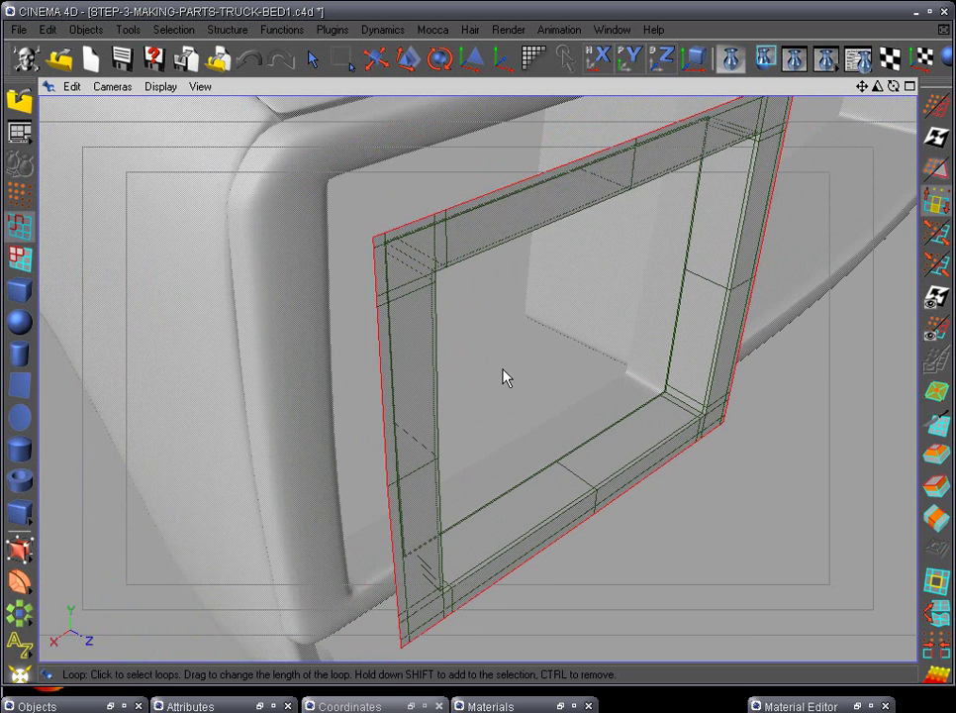
# - Extrude the outer edge loop backward, first in short increments and again deeply, to form the housing's outer side walls
pyautogui.click(936, 486)
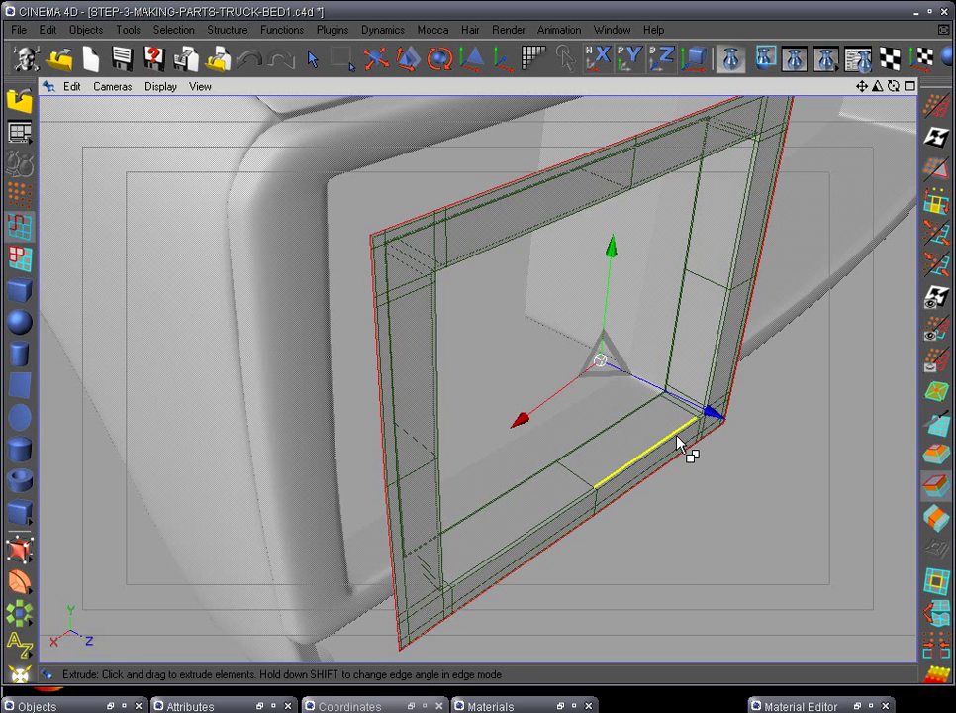
pyautogui.moveTo(717, 424); pyautogui.dragTo(715, 424)
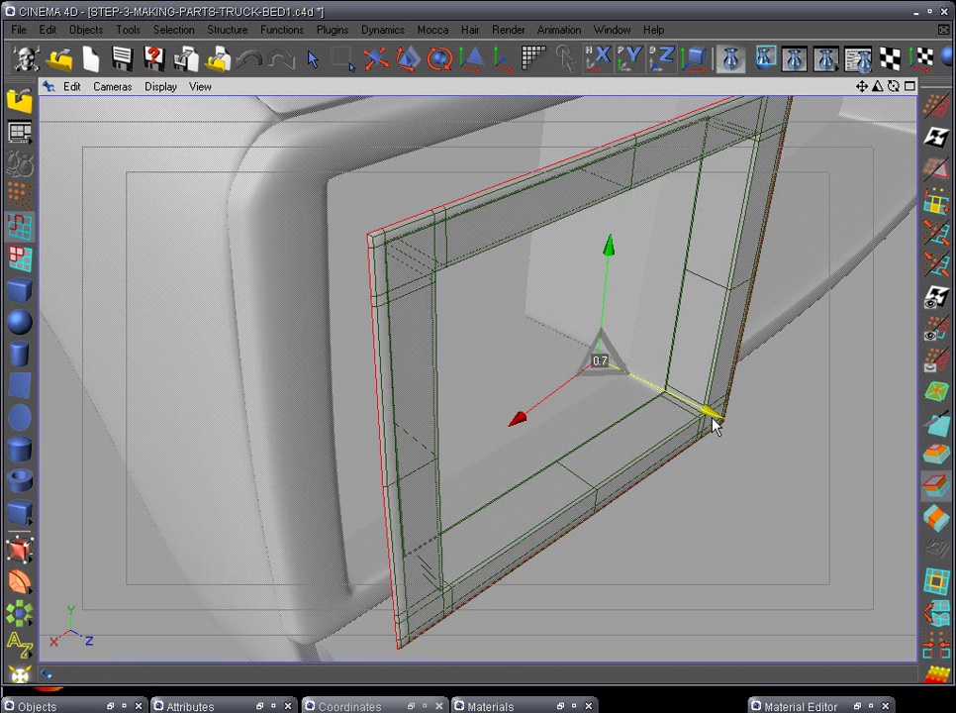
pyautogui.moveTo(712, 419); pyautogui.dragTo(711, 418)
pyautogui.keyDown('alt'); pyautogui.moveTo(746, 471); pyautogui.dragTo(756, 479); pyautogui.keyUp('alt')
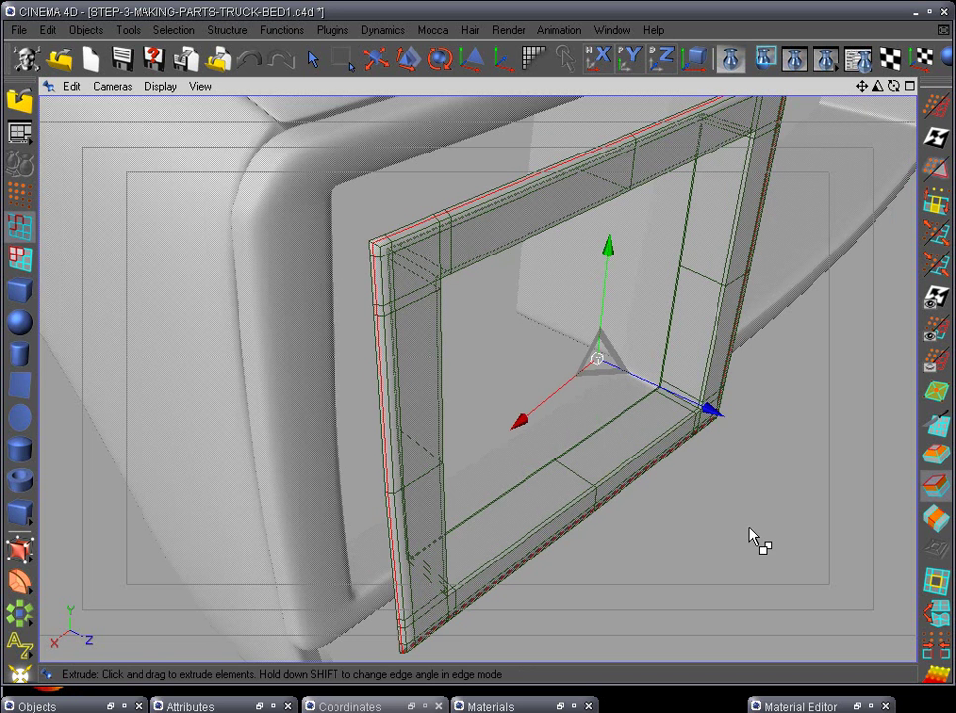
pyautogui.moveTo(711, 416); pyautogui.dragTo(667, 394)
pyautogui.keyDown('alt'); pyautogui.moveTo(701, 471); pyautogui.dragTo(683, 502); pyautogui.keyUp('alt')
pyautogui.keyDown('alt'); pyautogui.moveTo(437, 303); pyautogui.dragTo(663, 472); pyautogui.keyUp('alt')
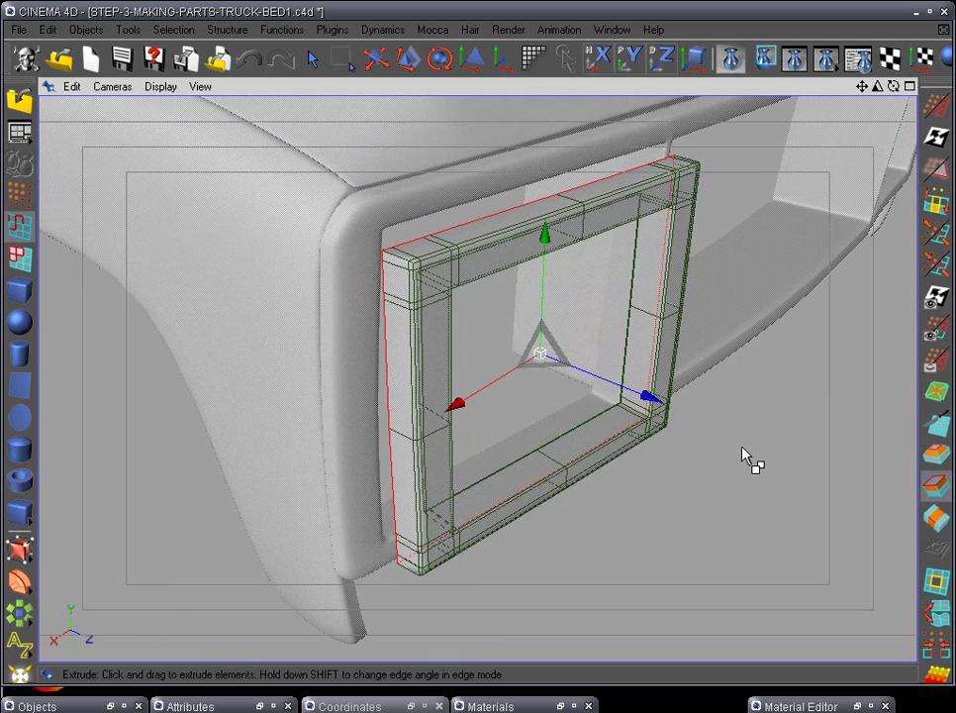
# - Rectangle-select the housing's upper rows of points in the side view and raise them slightly in the front view to meet the opening's upper edge
pyautogui.press('F3')
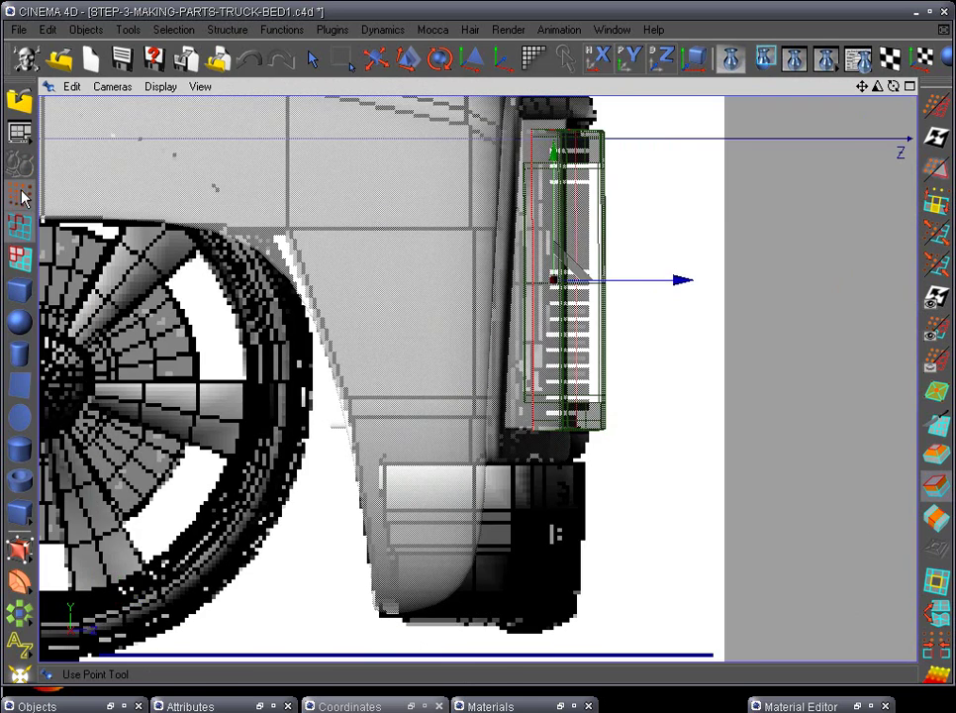
pyautogui.click(24, 198)
pyautogui.scroll(5, 453, 376)
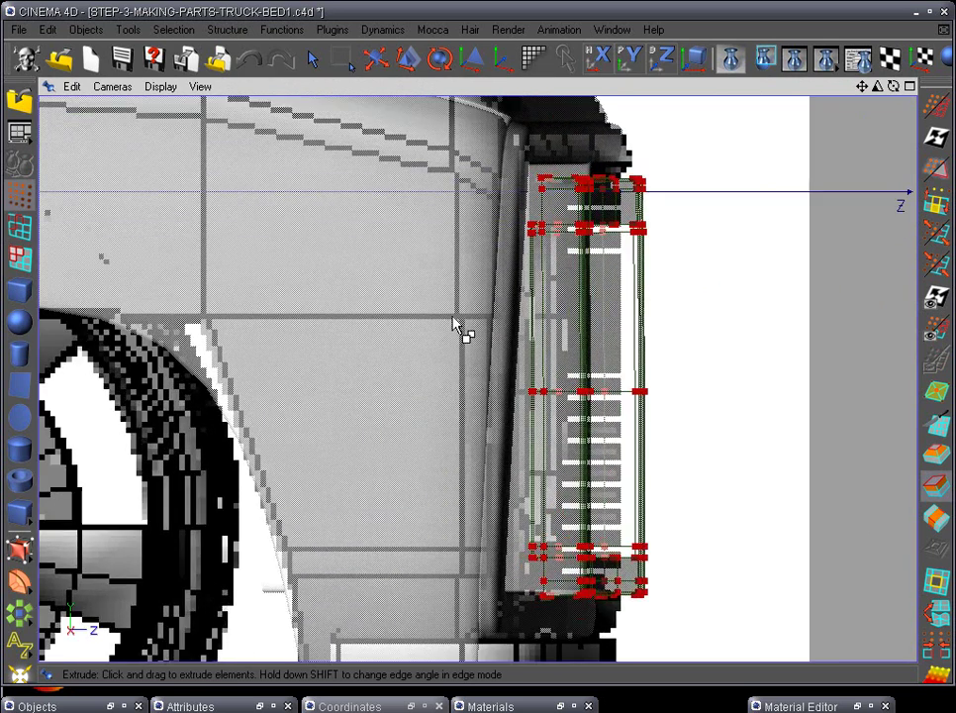
pyautogui.scroll(4, 460, 327)
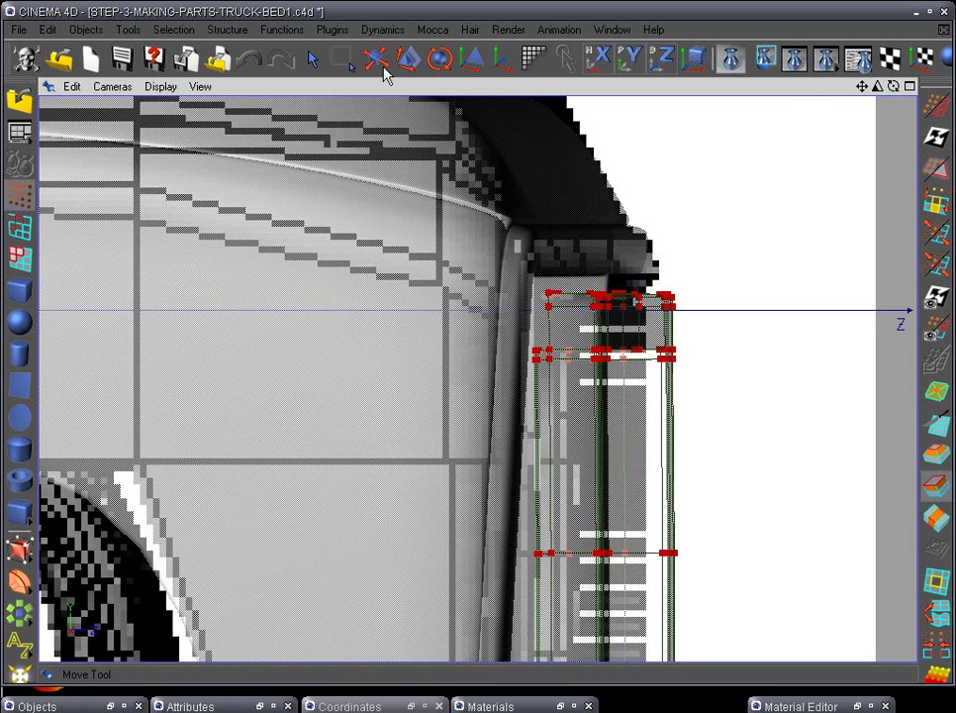
pyautogui.click(342, 59)
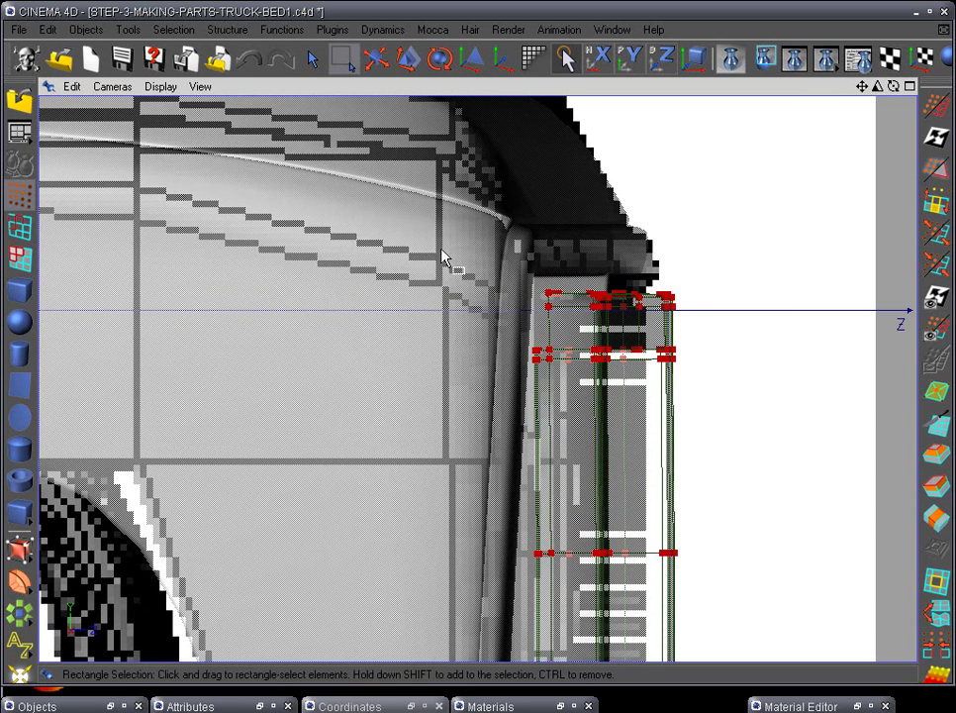
pyautogui.moveTo(442, 249); pyautogui.dragTo(792, 436)
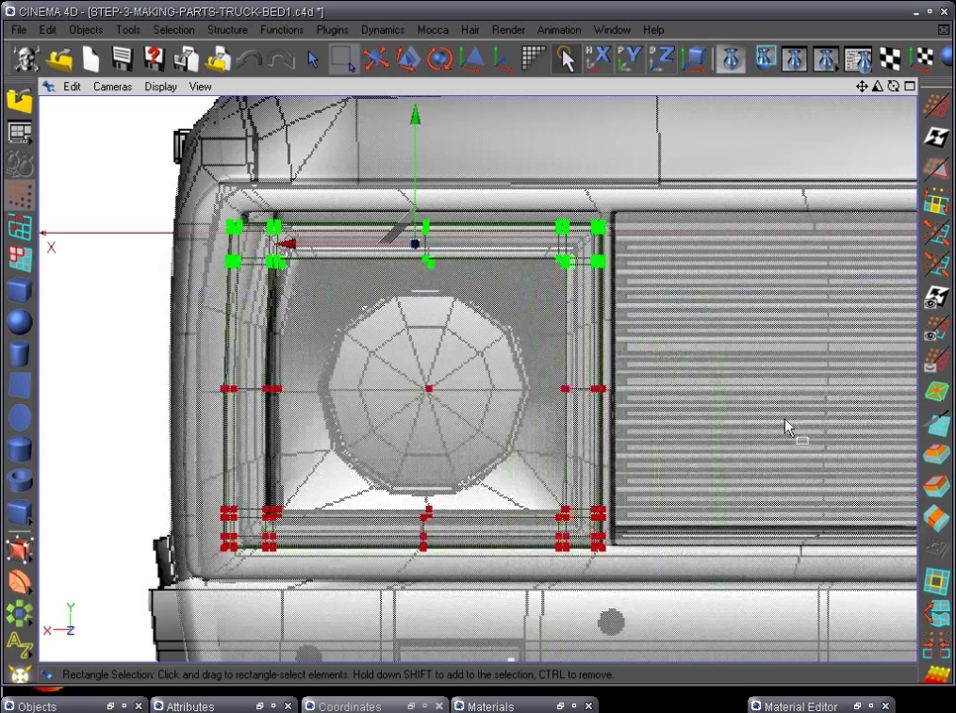
pyautogui.scroll(-1, 788, 427)
pyautogui.scroll(2, 782, 415)
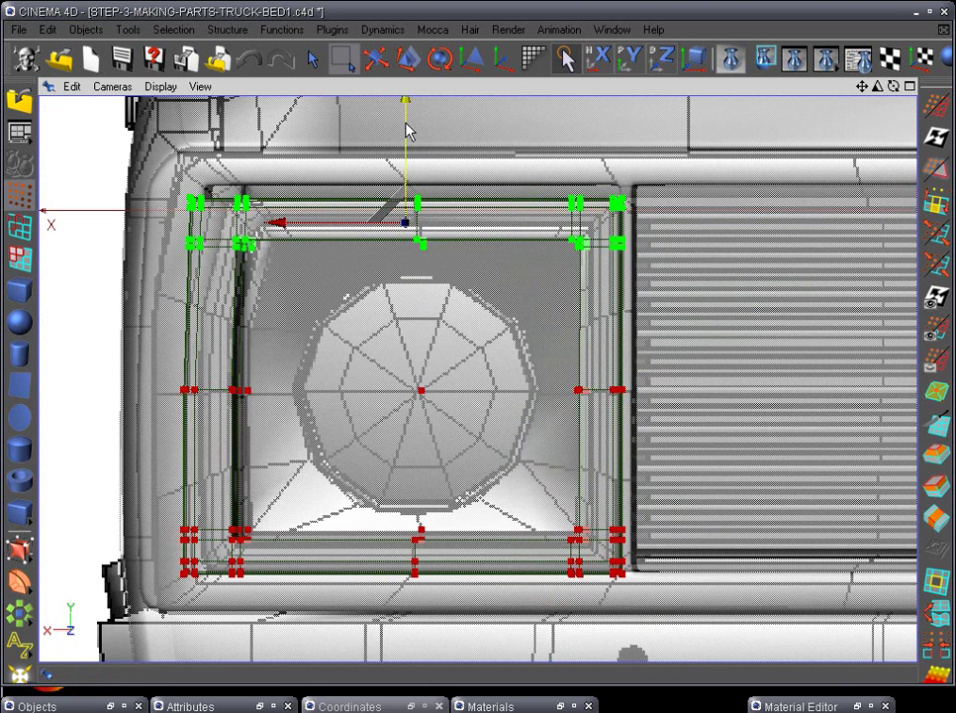
pyautogui.moveTo(404, 105); pyautogui.dragTo(403, 94)
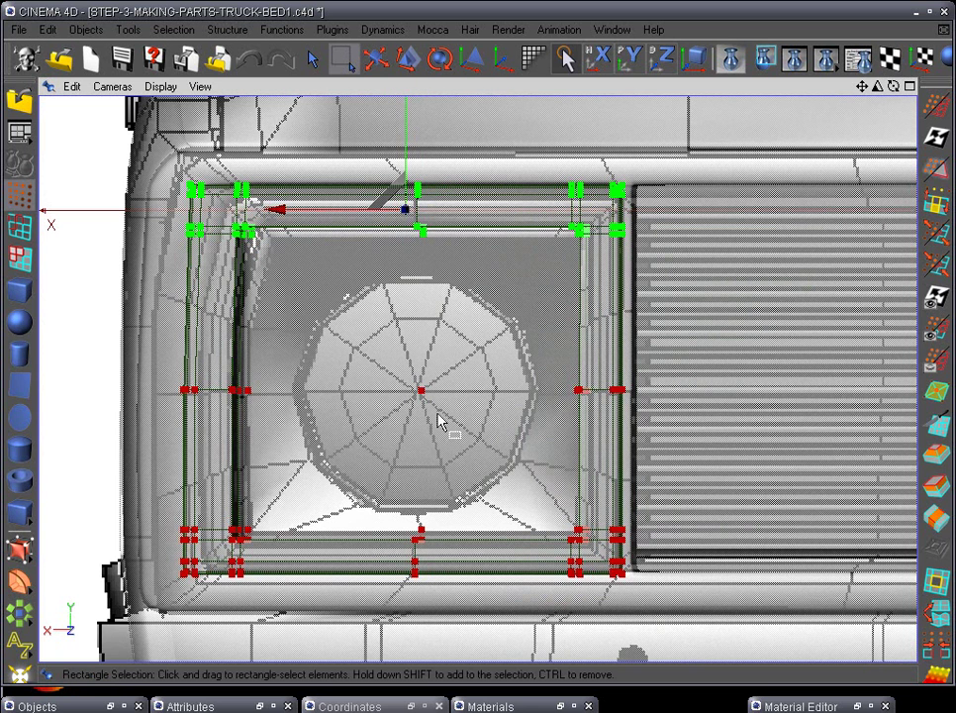
# - Raise the housing's lower rows of points slightly and nudge the grille-side columns of points horizontally to fit the opening
pyautogui.moveTo(136, 524); pyautogui.dragTo(674, 634)
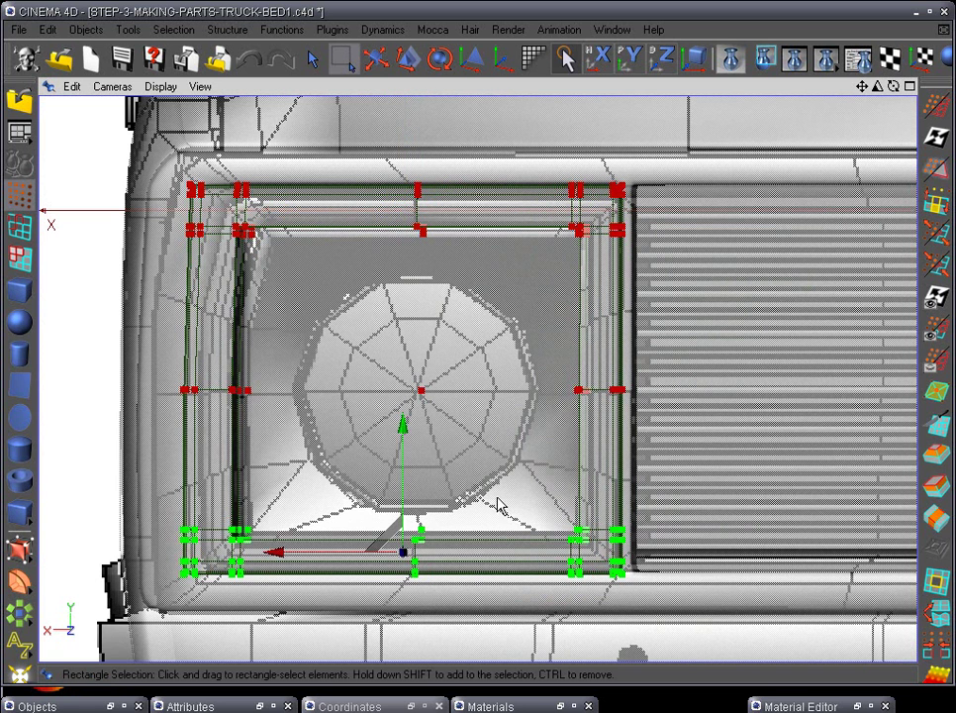
pyautogui.moveTo(404, 432); pyautogui.dragTo(416, 436)
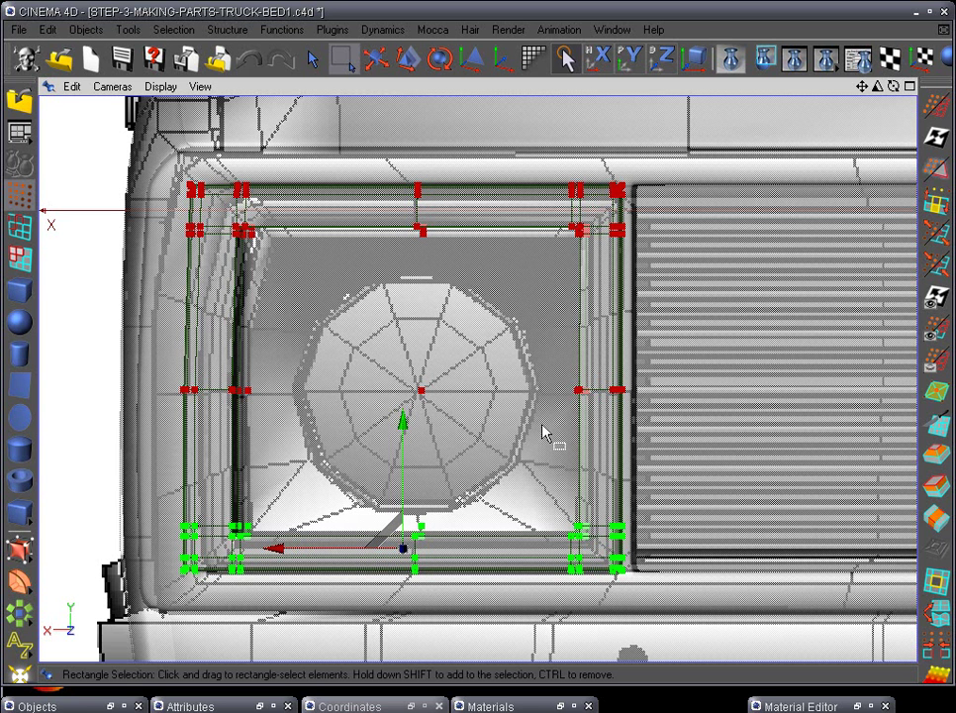
pyautogui.moveTo(534, 173); pyautogui.dragTo(638, 584)
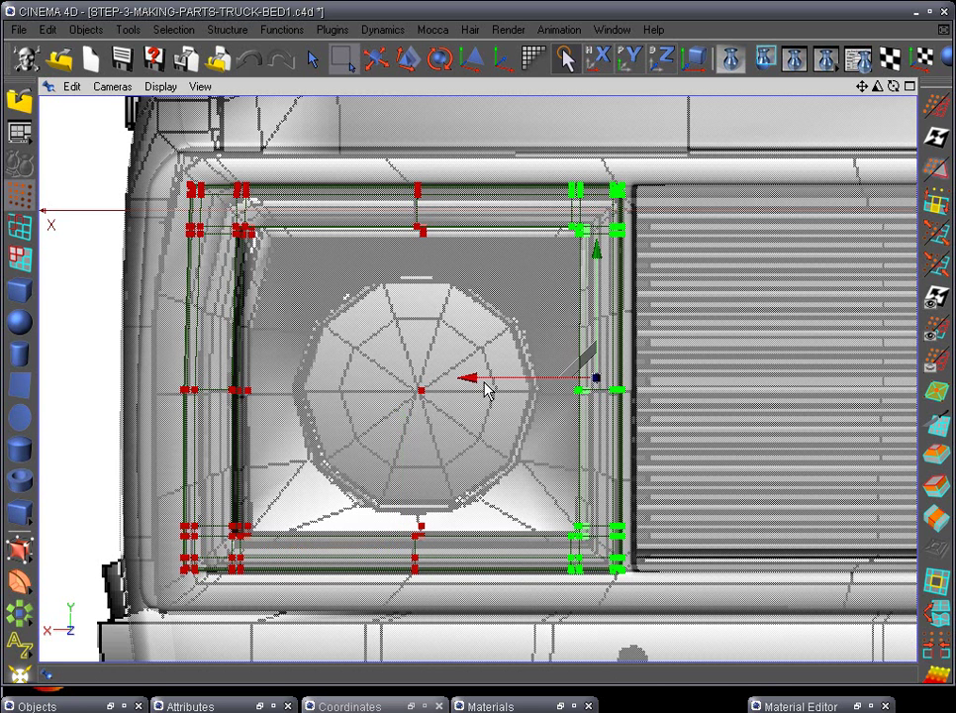
pyautogui.moveTo(479, 386); pyautogui.dragTo(475, 385)
# - Lower the Mat material's transparency brightness until the model is opaque, and put the material windows away
pyautogui.keyDown('alt'); pyautogui.moveTo(422, 406); pyautogui.dragTo(608, 482, button='middle'); pyautogui.keyUp('alt')
pyautogui.scroll(5, 608, 482)
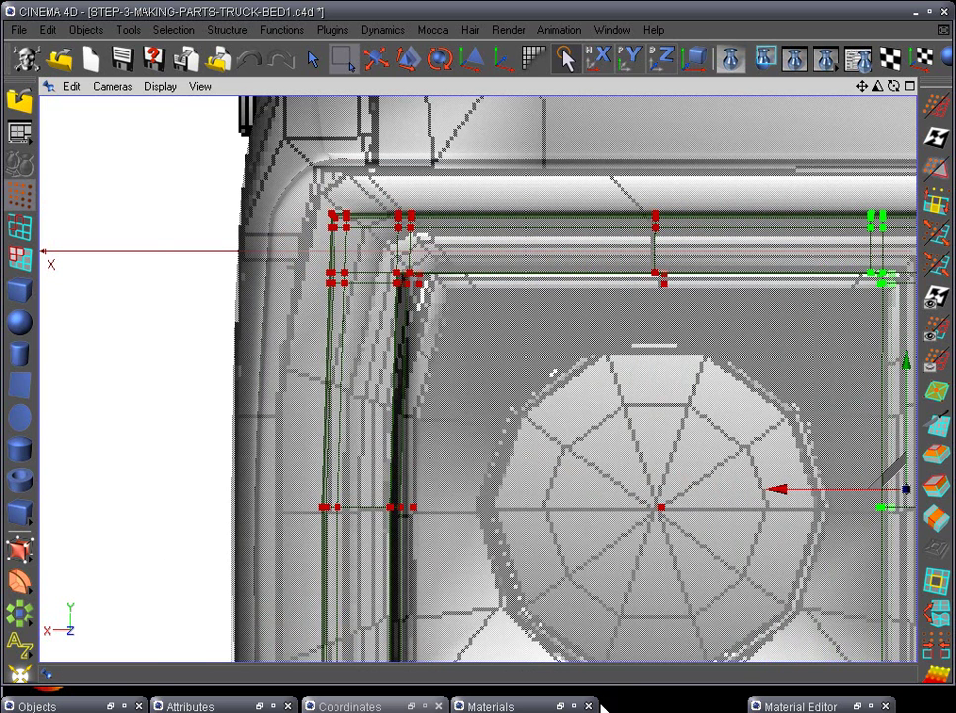
pyautogui.click(561, 705)
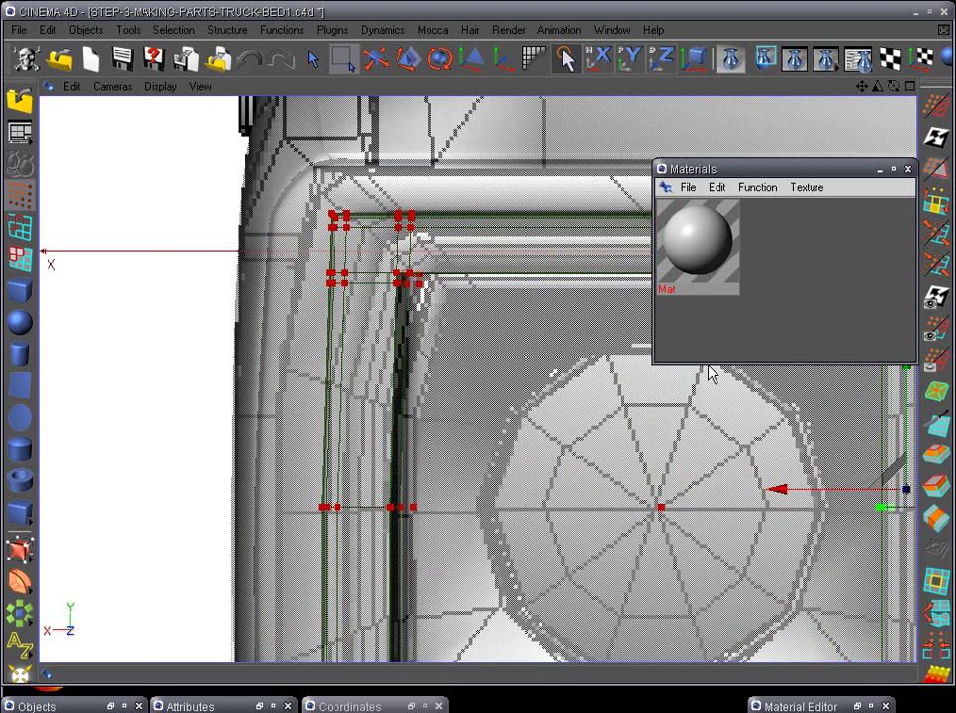
pyautogui.doubleClick(720, 238)
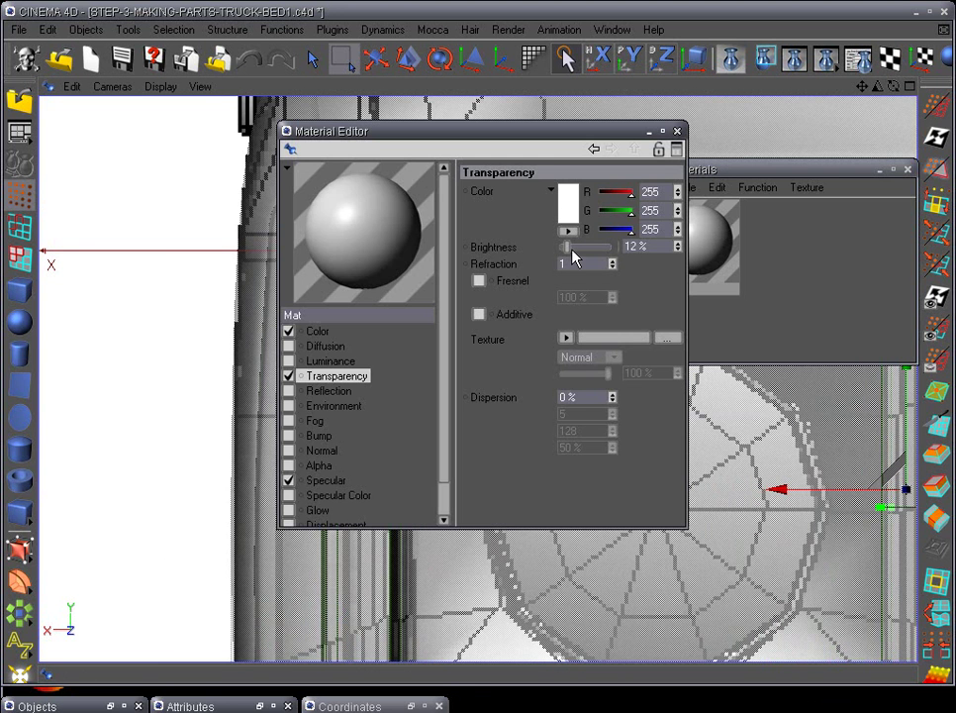
pyautogui.moveTo(572, 256); pyautogui.dragTo(565, 249)
pyautogui.click(661, 132)
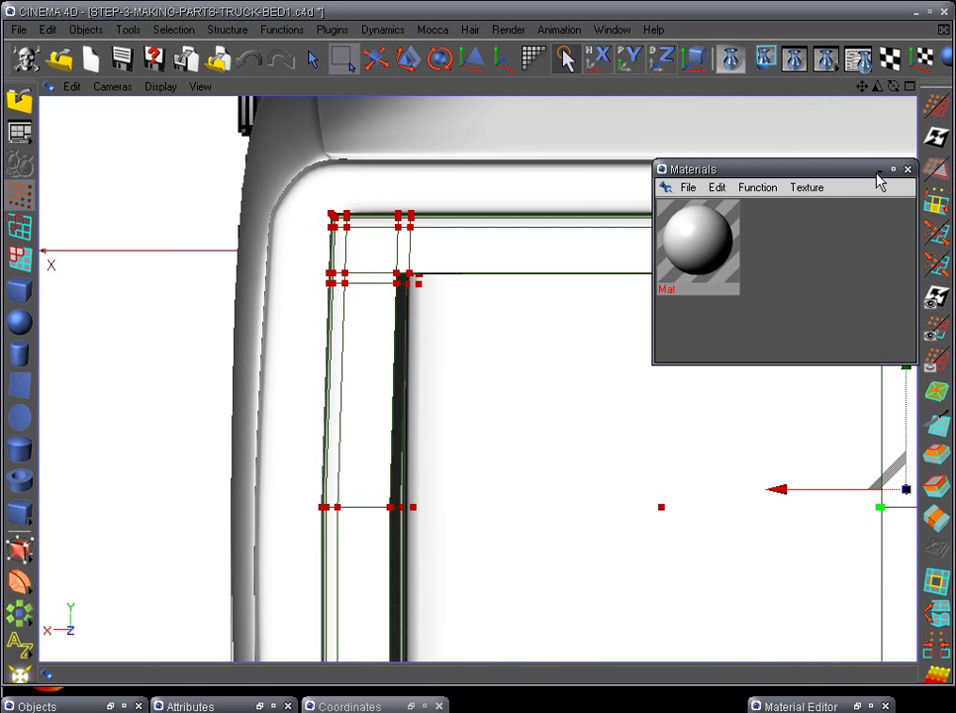
pyautogui.click(881, 172)
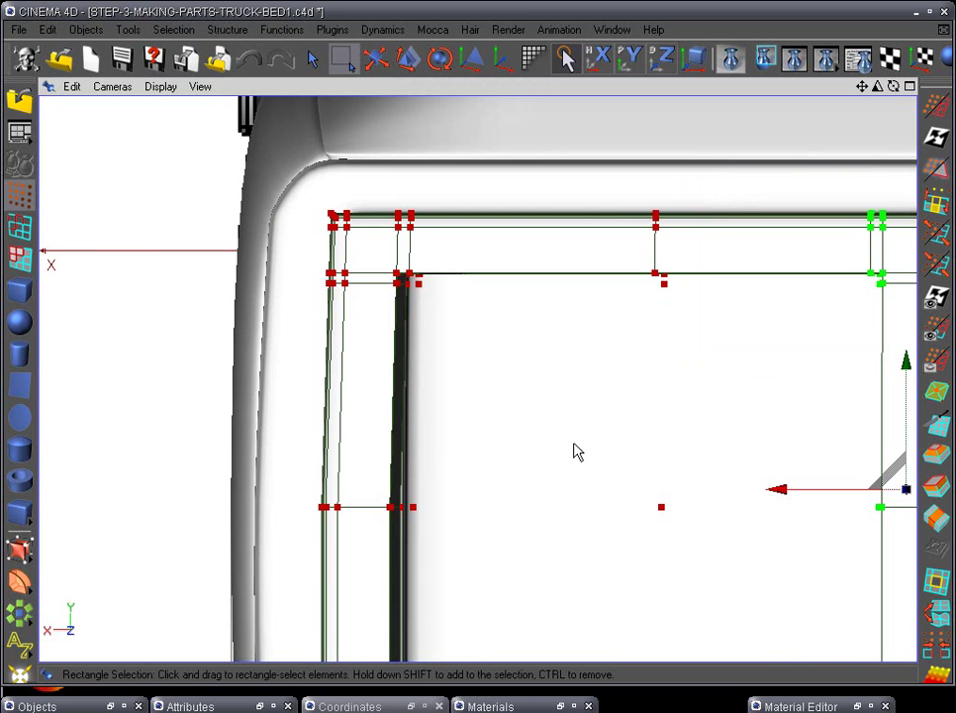
# - Shift the points at the housing's upper outer corner and in the middle of its outer side inward, away from the fender
pyautogui.keyDown('alt'); pyautogui.moveTo(566, 409); pyautogui.dragTo(607, 437, button='middle'); pyautogui.keyUp('alt')
pyautogui.scroll(2, 606, 441)
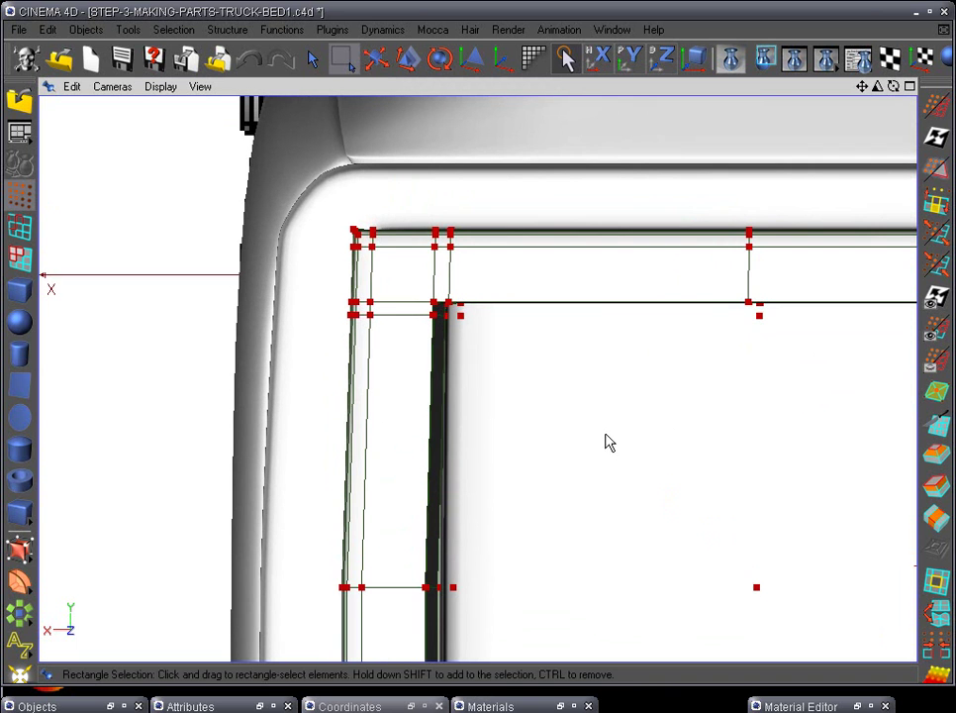
pyautogui.moveTo(314, 208); pyautogui.dragTo(468, 322)
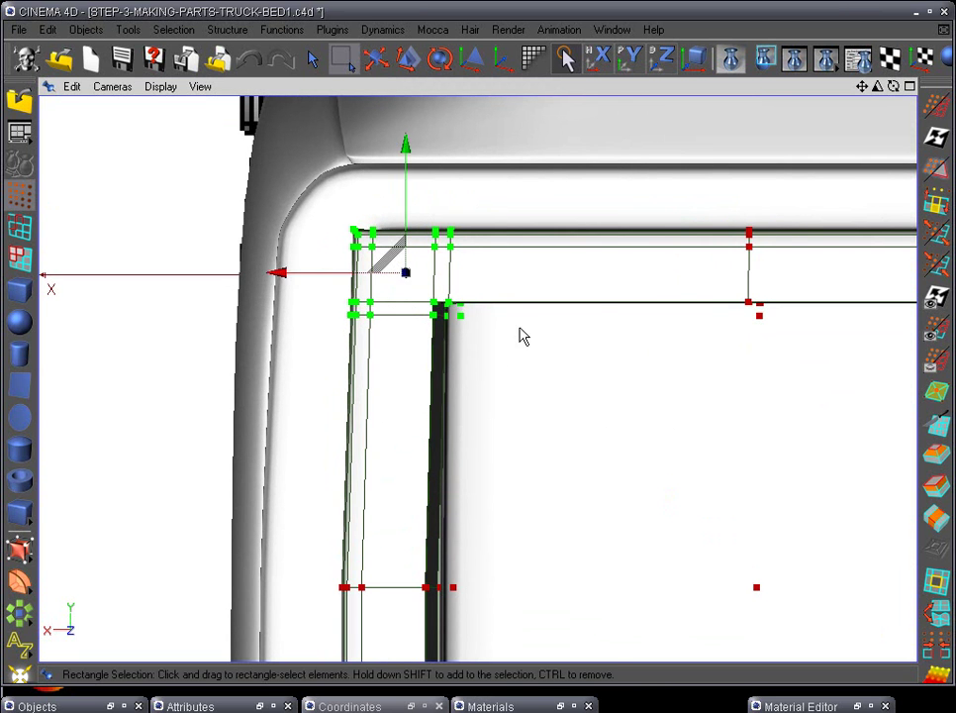
pyautogui.moveTo(282, 280); pyautogui.dragTo(301, 286)
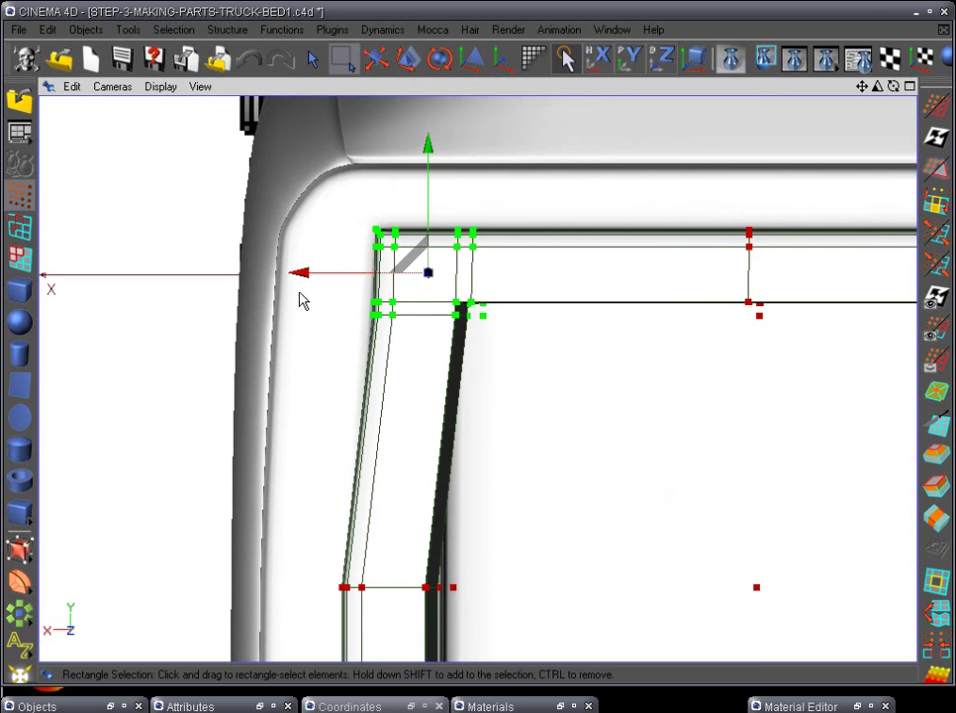
pyautogui.keyDown('alt'); pyautogui.moveTo(475, 437); pyautogui.dragTo(477, 251, button='middle'); pyautogui.keyUp('alt')
pyautogui.moveTo(306, 375); pyautogui.dragTo(567, 442)
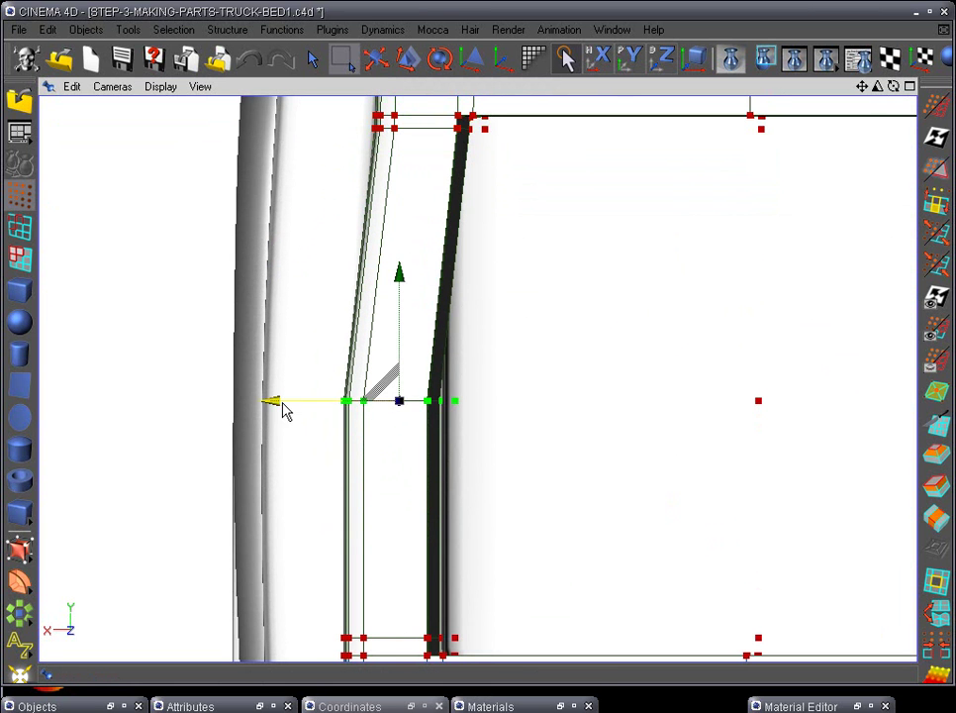
pyautogui.moveTo(278, 407); pyautogui.dragTo(299, 405)
# - Move the points at the housing's lower outer corner inward and fine-tune the two upper rows of that corner
pyautogui.keyDown('alt'); pyautogui.moveTo(622, 409); pyautogui.dragTo(629, 228, button='middle'); pyautogui.keyUp('alt')
pyautogui.moveTo(307, 413); pyautogui.dragTo(506, 580)
pyautogui.moveTo(277, 504); pyautogui.dragTo(305, 509)
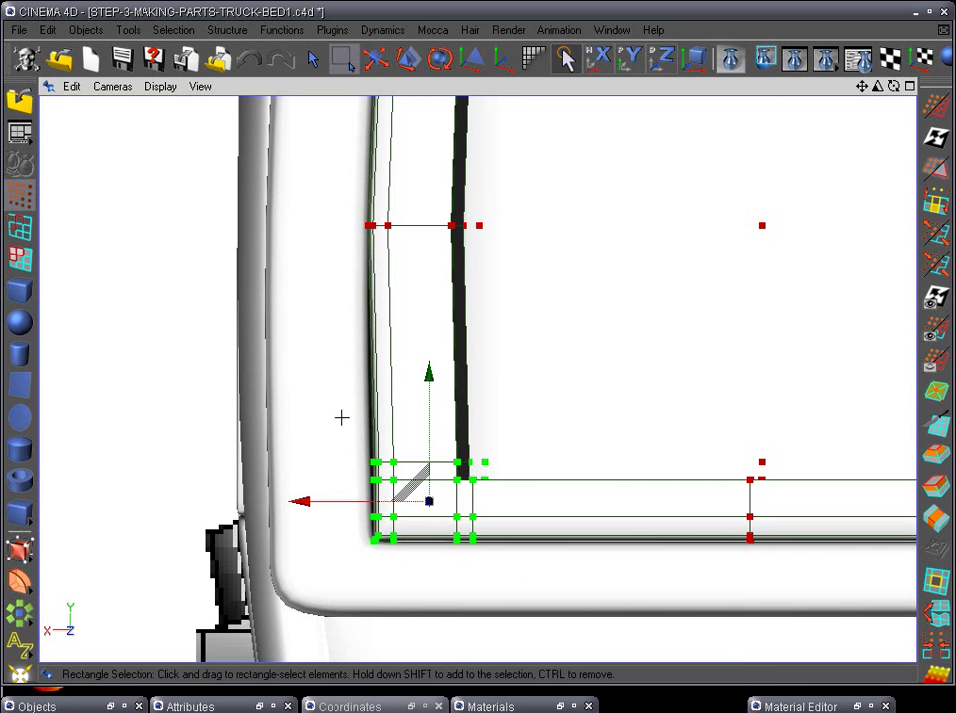
pyautogui.moveTo(342, 416); pyautogui.dragTo(504, 491)
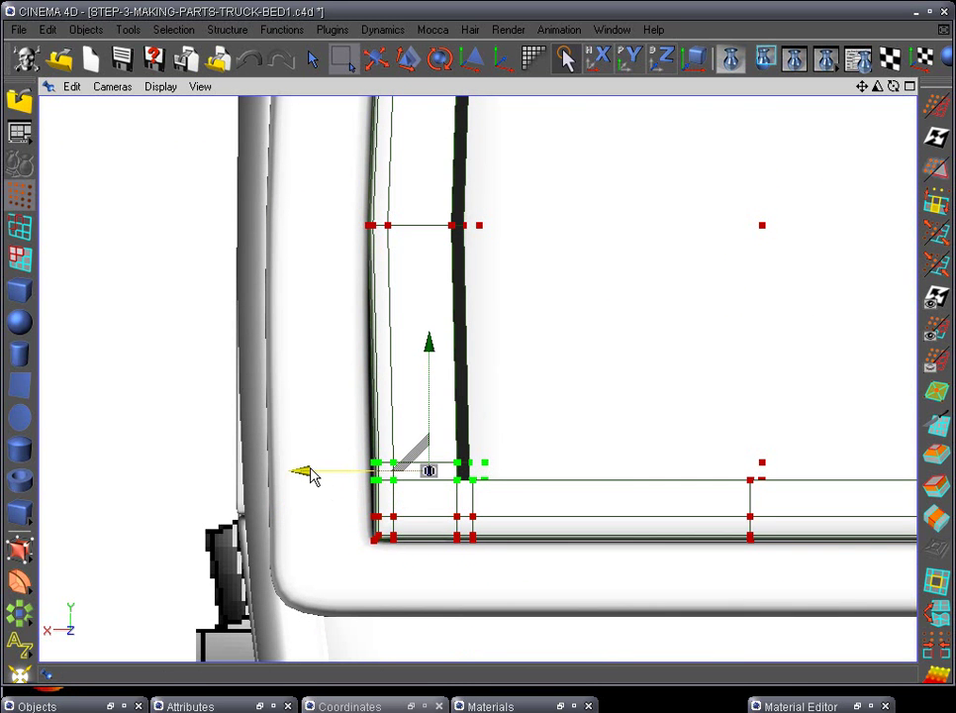
pyautogui.moveTo(310, 472); pyautogui.dragTo(310, 468)
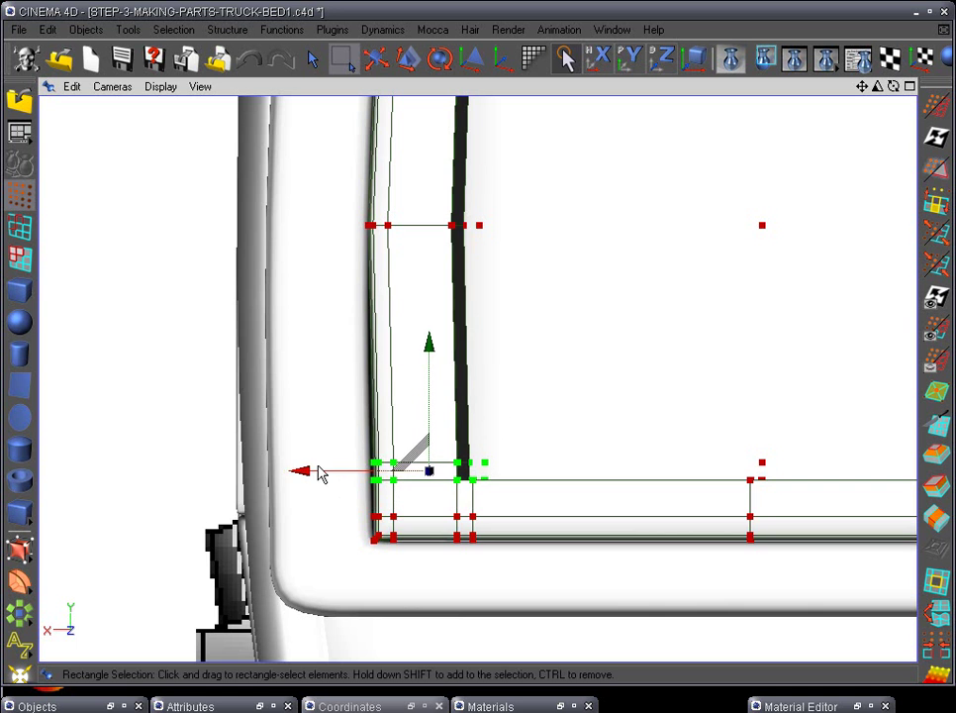
# - Try nudging the third row of points at the housing's lower outer corner and the two rows above it horizontally
pyautogui.keyDown('alt'); pyautogui.moveTo(360, 420); pyautogui.dragTo(369, 350, button='middle'); pyautogui.keyUp('alt')
pyautogui.keyDown('alt'); pyautogui.moveTo(369, 350); pyautogui.dragTo(384, 517, button='right'); pyautogui.keyUp('alt')
pyautogui.moveTo(305, 484); pyautogui.dragTo(530, 512)
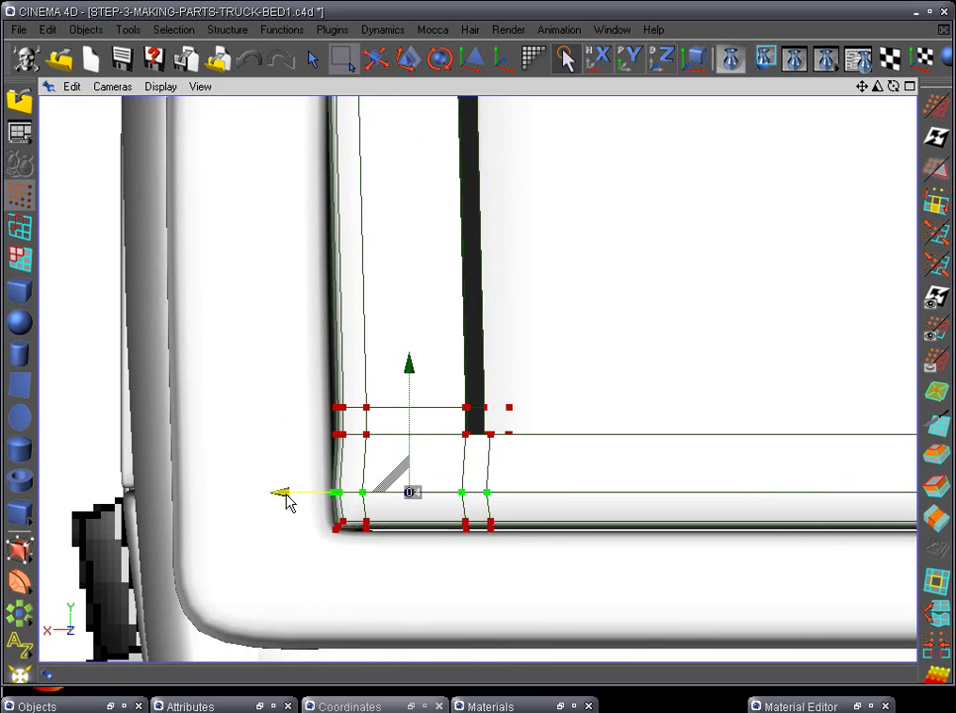
pyautogui.moveTo(284, 386); pyautogui.dragTo(515, 444)
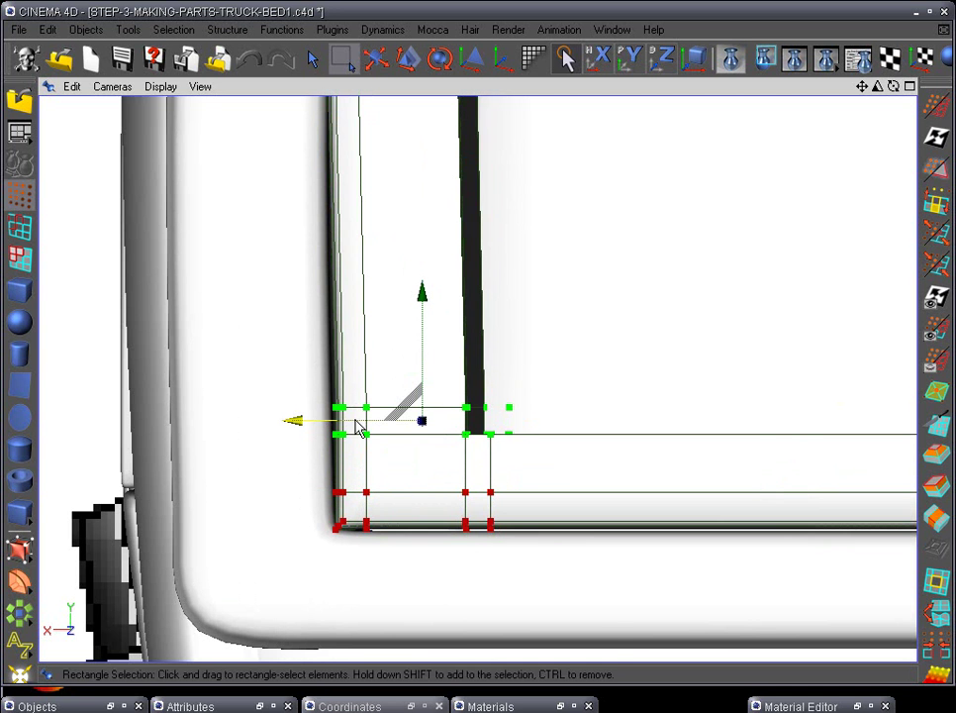
pyautogui.moveTo(305, 427); pyautogui.dragTo(297, 423)
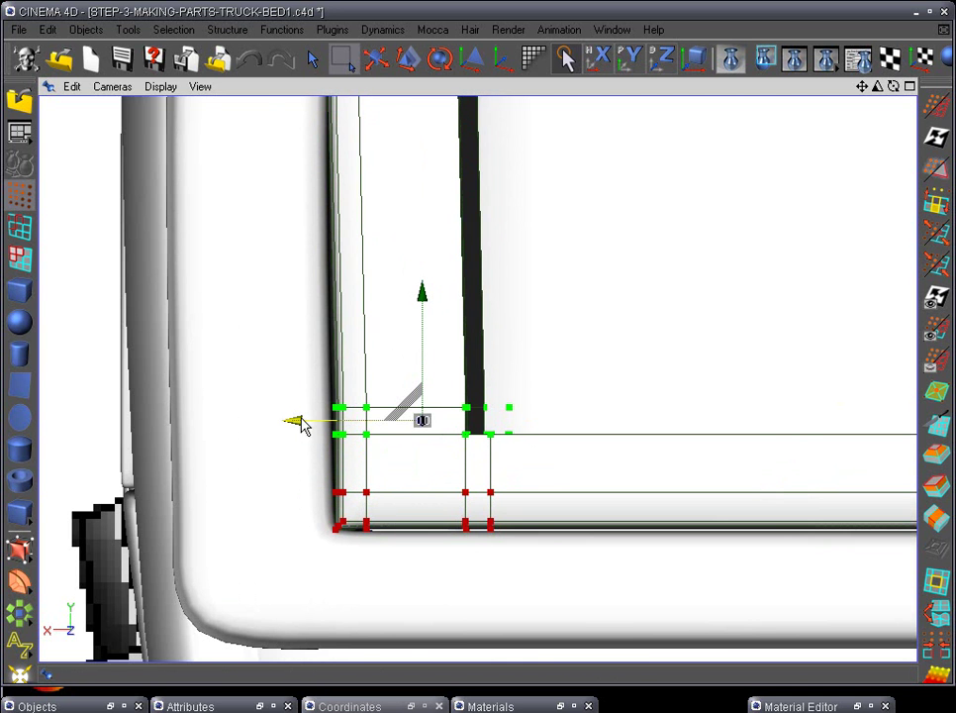
# - Rename the housing object PART-MAKER-FRONT.1 as HEAD-LIGHT-FRAM and move it into HyperNURBS.1's Symmetry group, above FRONT-FRAME
pyautogui.scroll(-5, 593, 420)
pyautogui.keyDown('alt'); pyautogui.moveTo(555, 539); pyautogui.dragTo(608, 523); pyautogui.keyUp('alt')
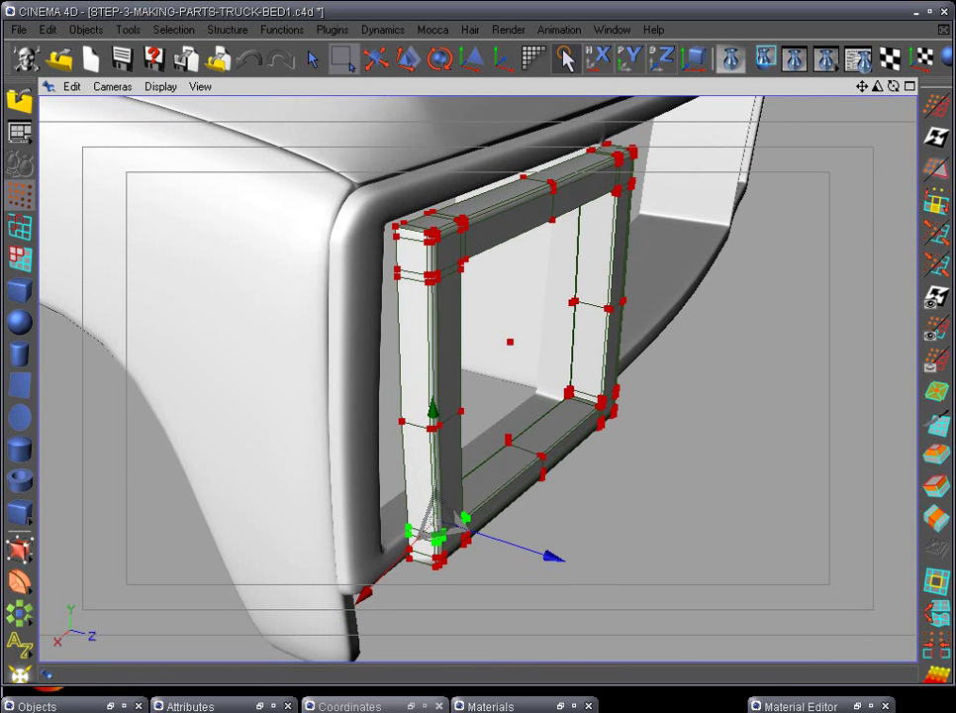
pyautogui.click(109, 705)
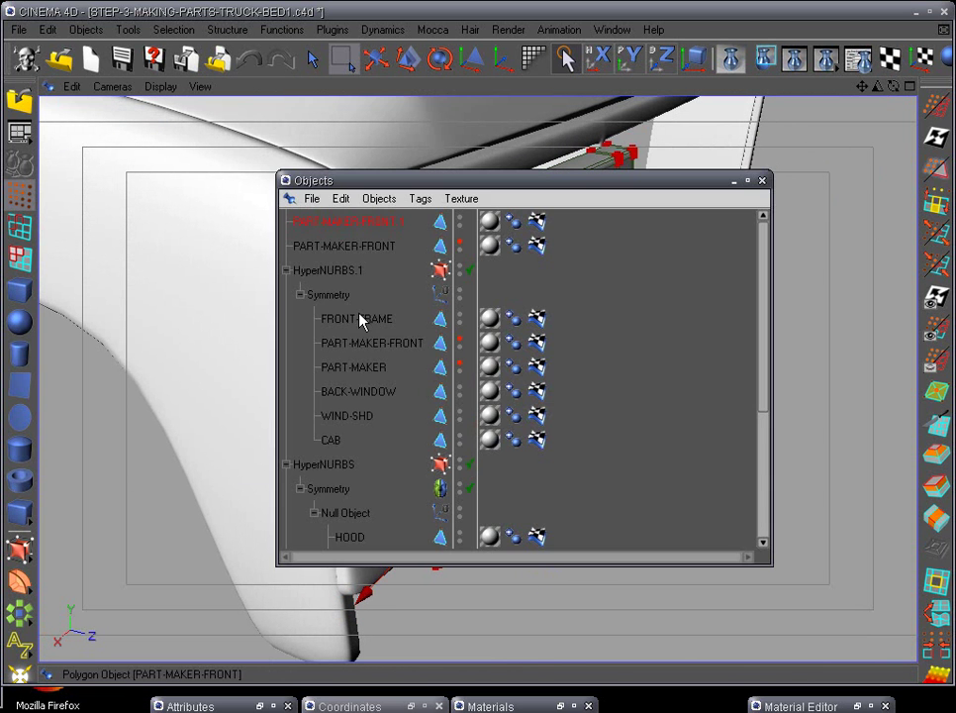
pyautogui.doubleClick(360, 234)
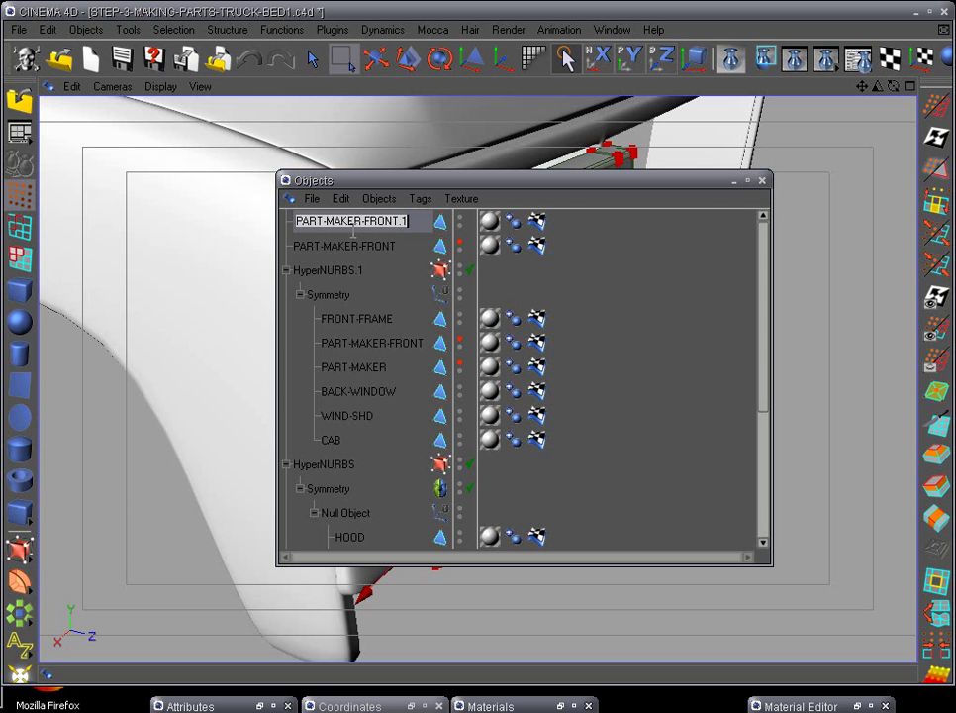
pyautogui.write('HEAD-LIGHT')
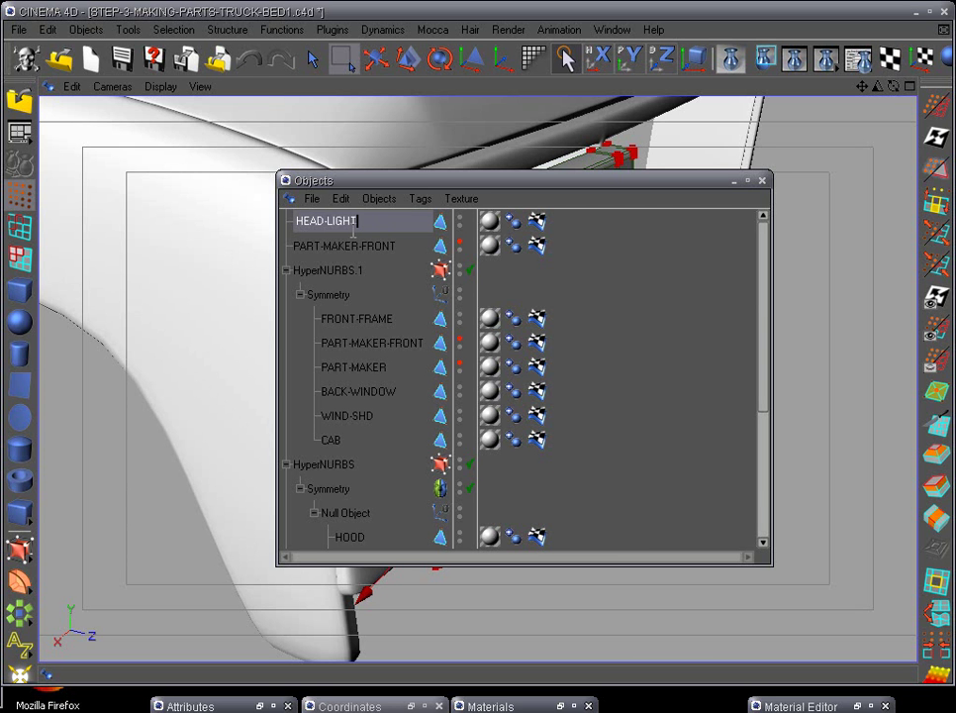
pyautogui.write('-FRAM')
pyautogui.press('Return')
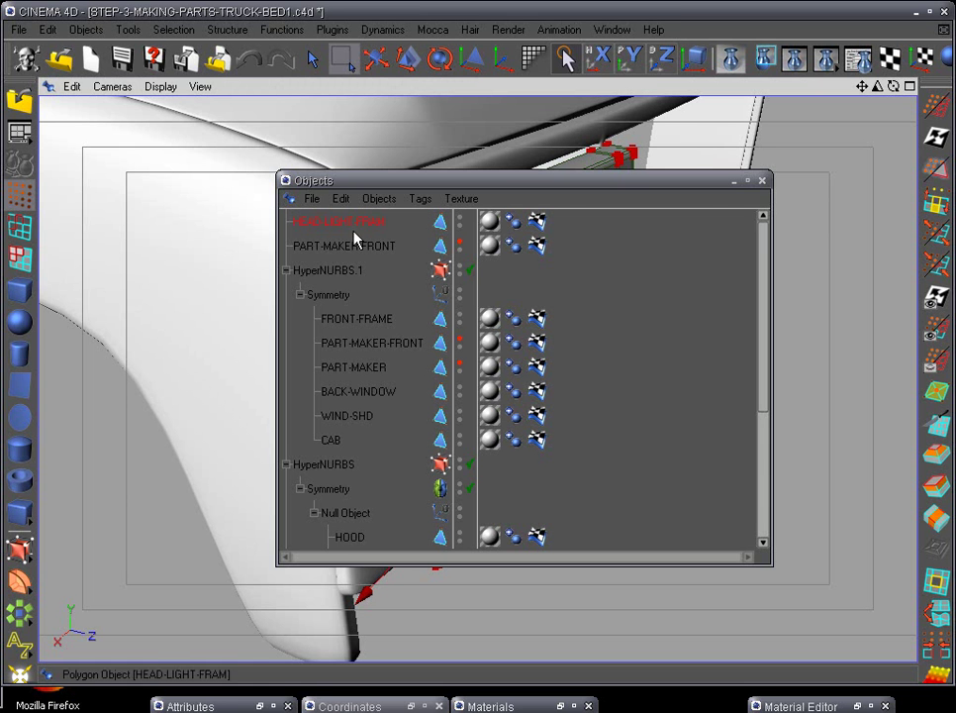
pyautogui.moveTo(346, 307); pyautogui.dragTo(335, 307)
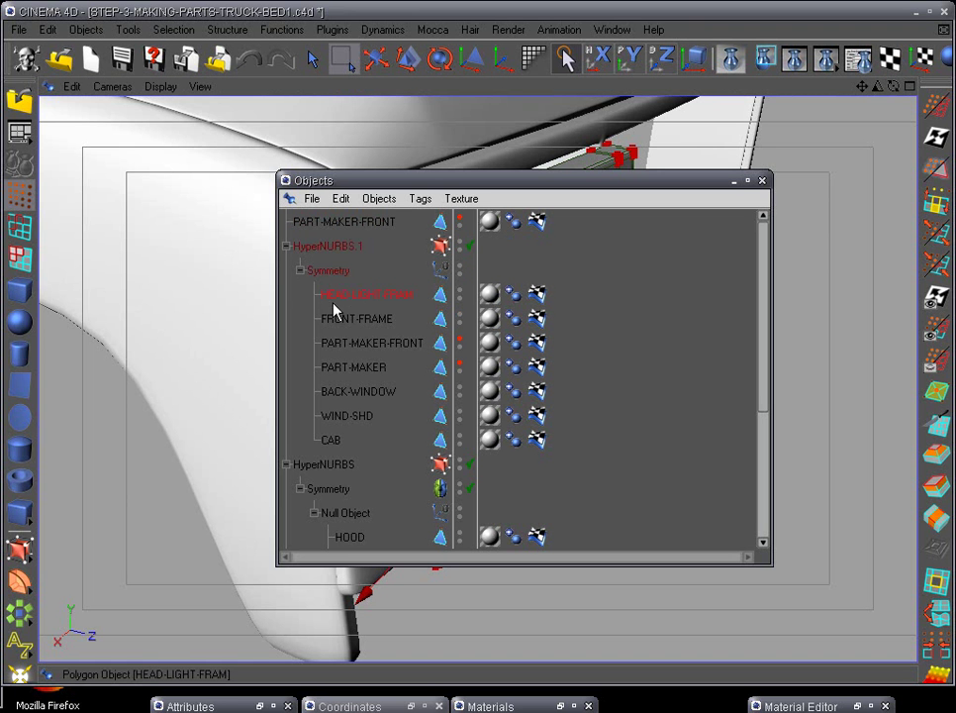
pyautogui.scroll(-3, 495, 460)
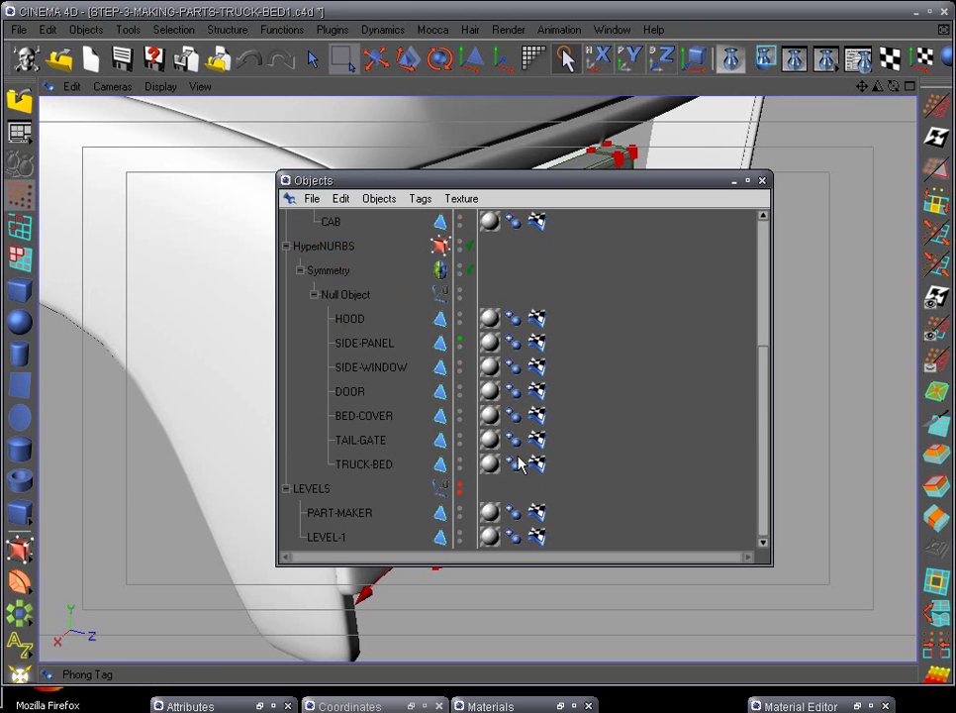
pyautogui.scroll(3, 504, 445)
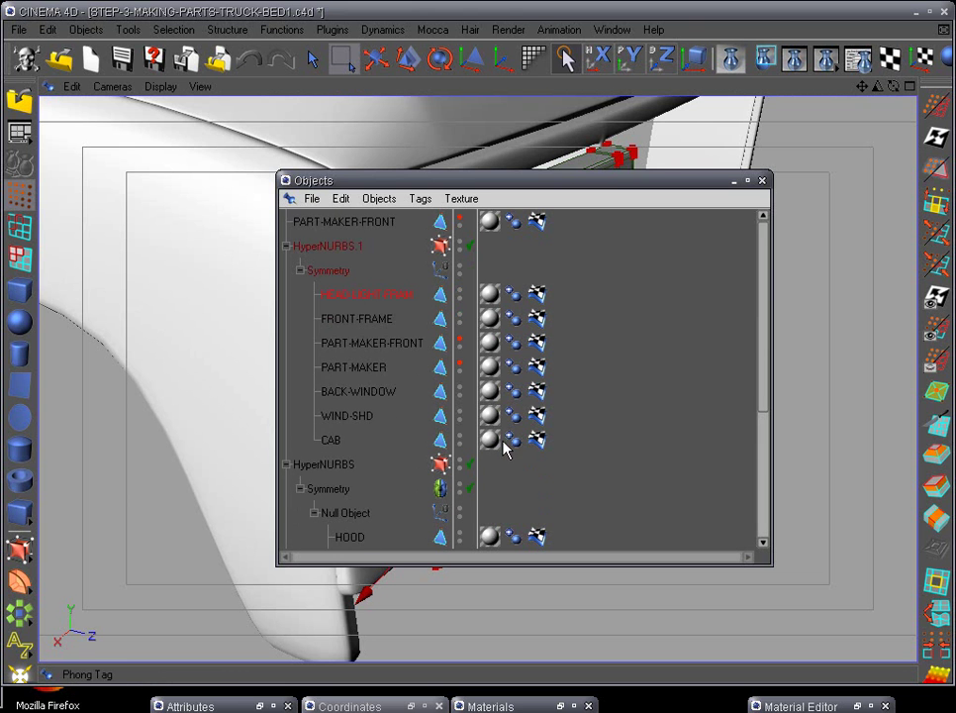
# - Rename HyperNURBS.1 as SINGEL-HP-PARTS and the other HyperNURBS object as HALF-PARTS-HYPER
pyautogui.doubleClick(331, 248)
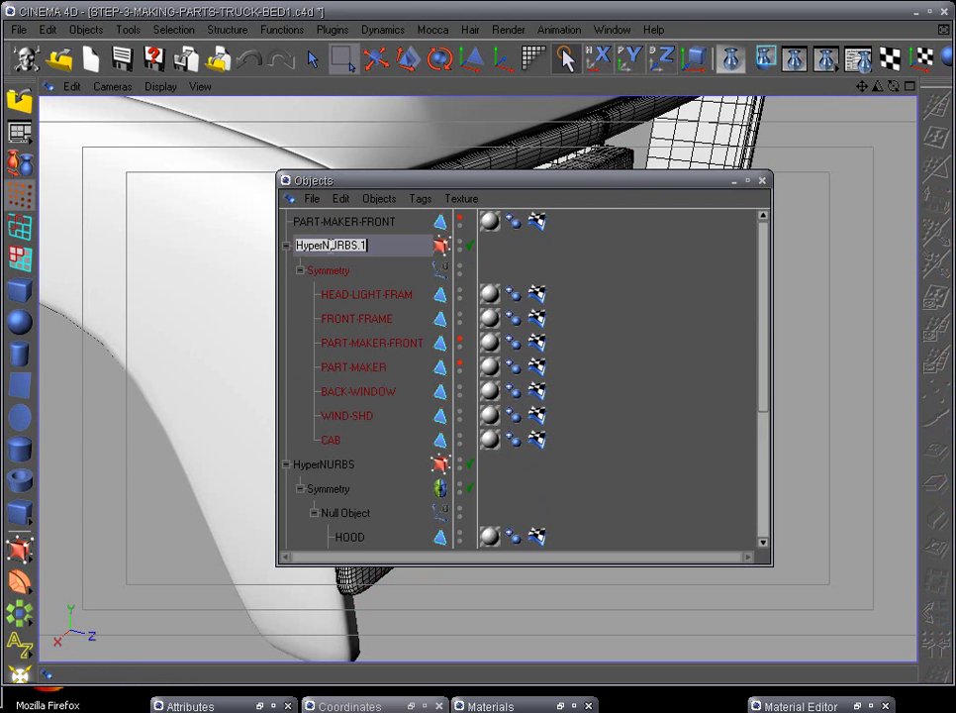
pyautogui.write('SINGEL-HP-P')
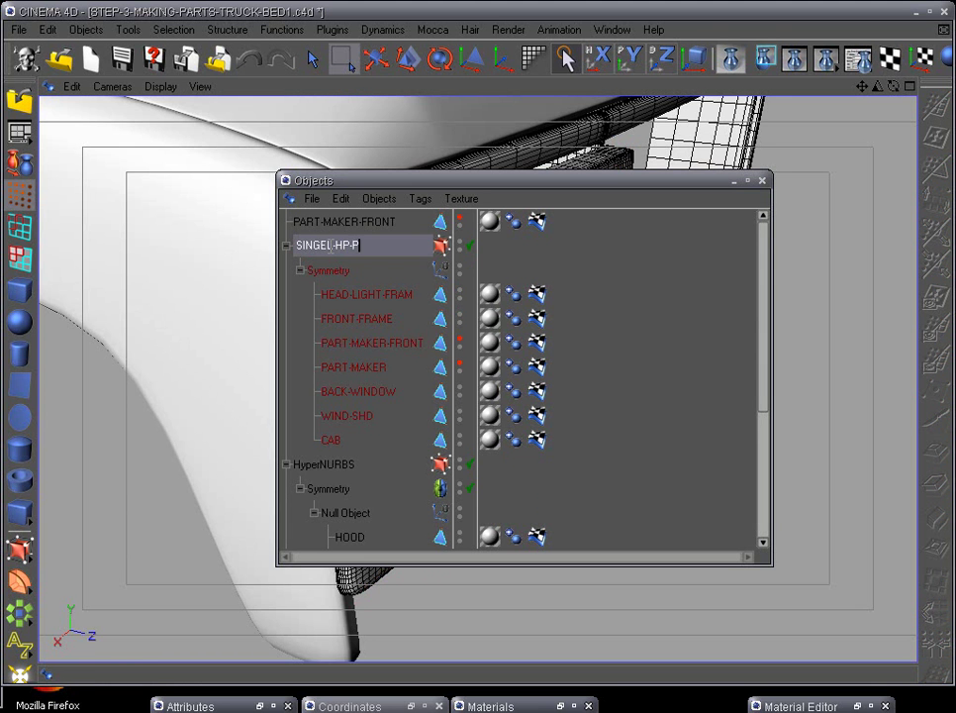
pyautogui.write('ARTS')
pyautogui.press('Return')
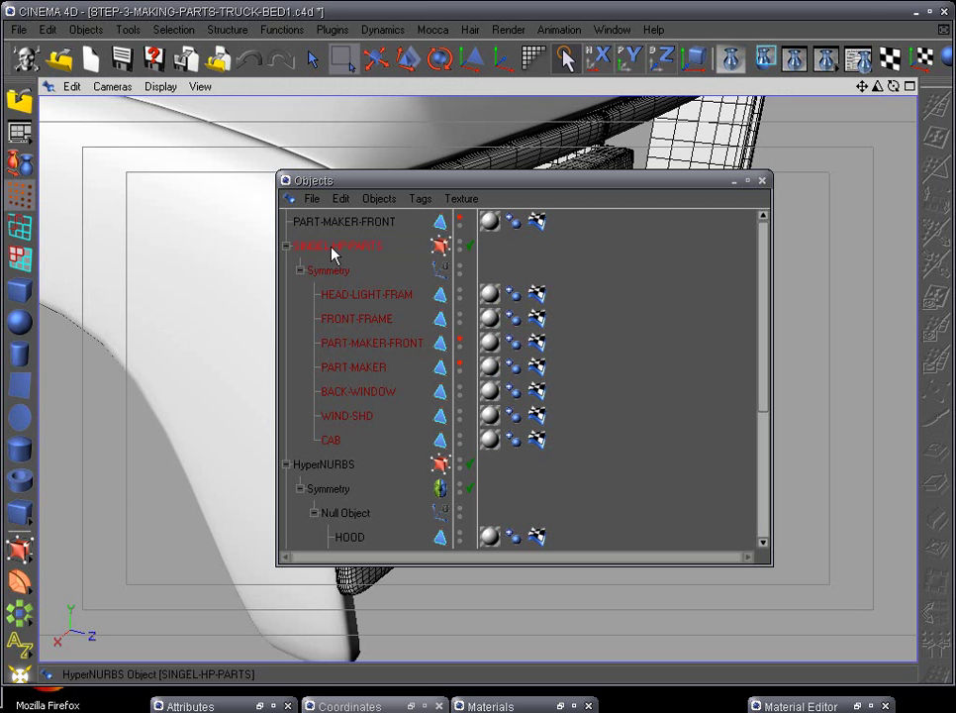
pyautogui.doubleClick(328, 465)
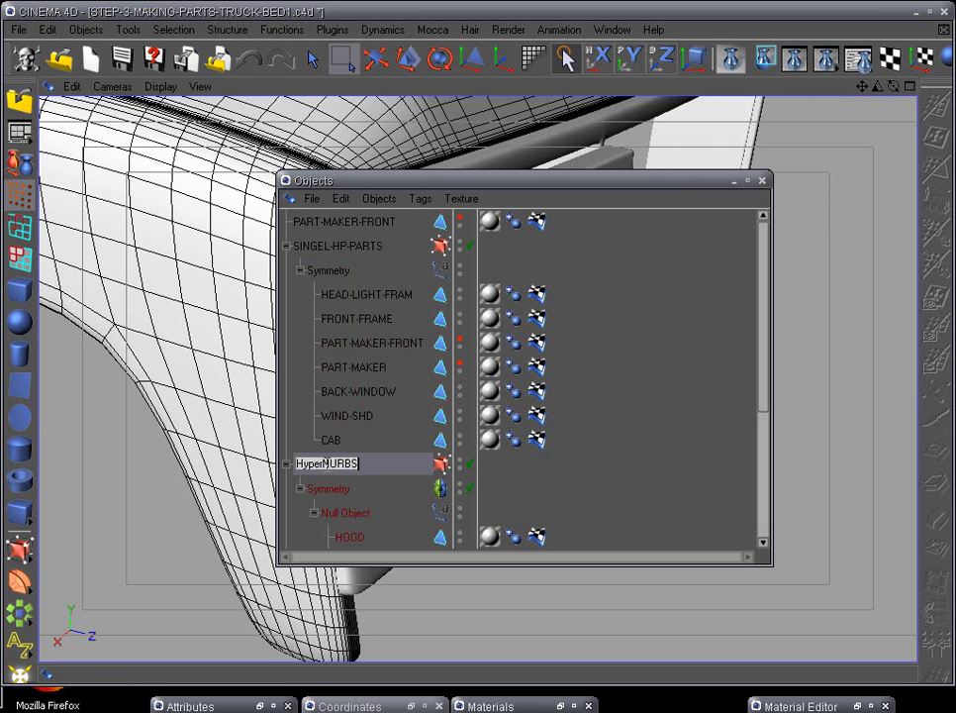
pyautogui.write('HALF-PARTS-HY')
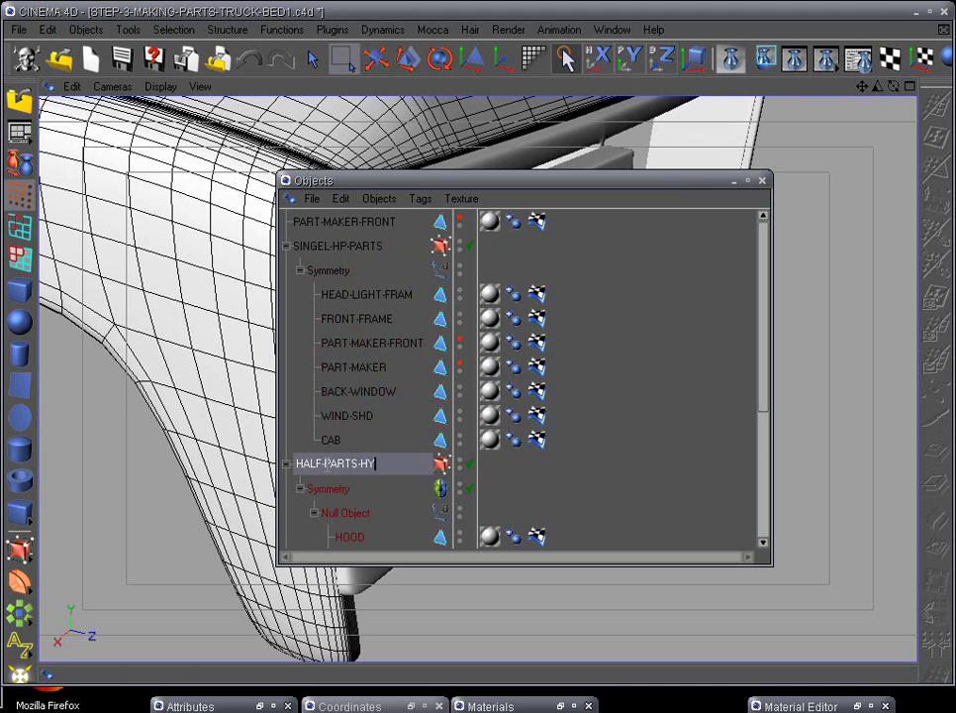
pyautogui.write('PER')
pyautogui.press('Return')
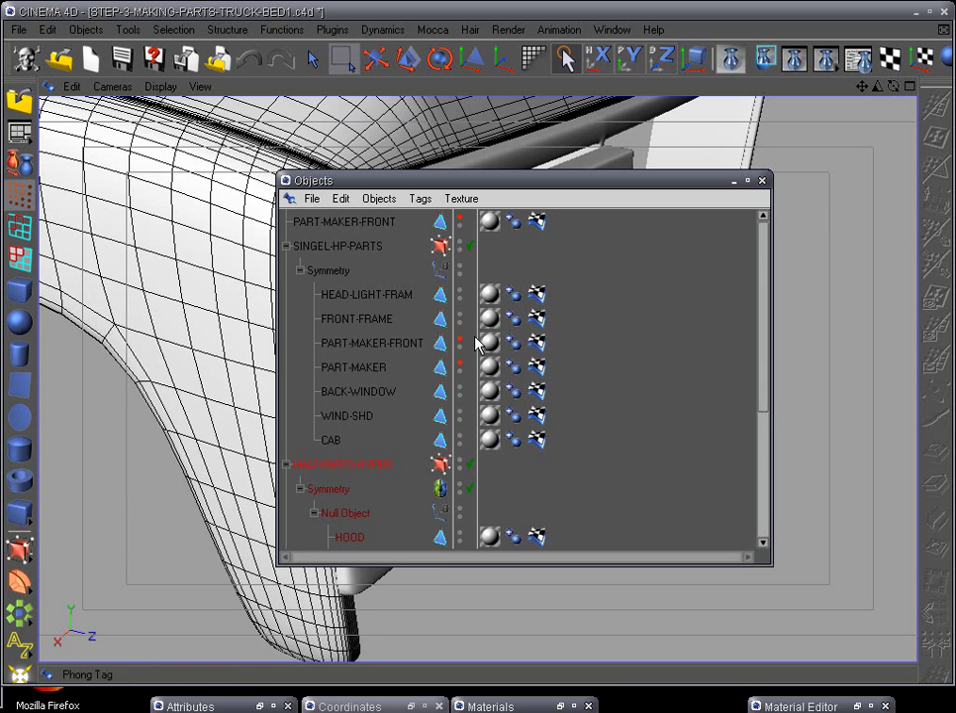
pyautogui.click(736, 180)
# - Reselect HEAD-LIGHT-FRAM and, in front view, nudge its lower outer corner's third row and the two rows above it slightly outward toward the fender
pyautogui.moveTo(535, 421)
pyautogui.keyDown('alt'); pyautogui.mouseDown()
pyautogui.moveTo(557, 398)
pyautogui.moveTo(532, 406)
pyautogui.mouseUp(); pyautogui.keyUp('alt')
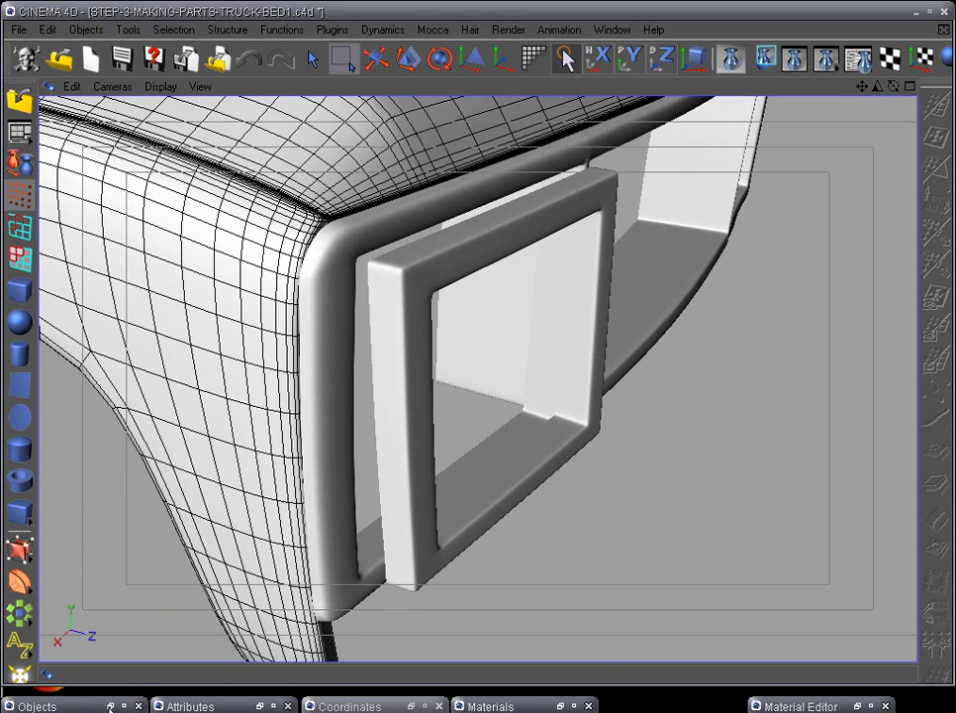
pyautogui.click(110, 705)
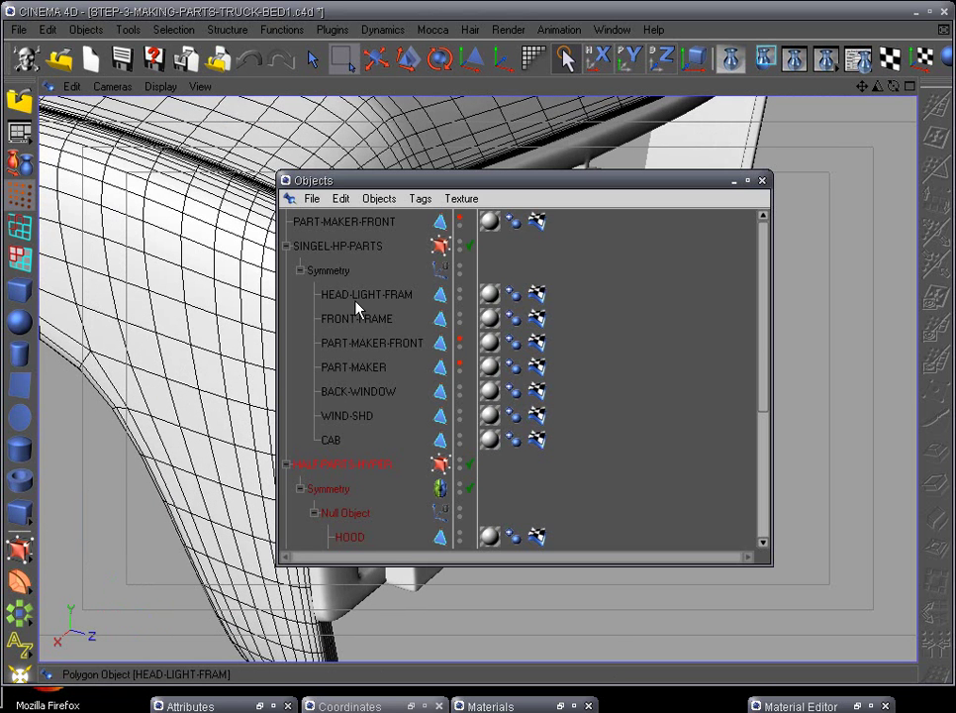
pyautogui.click(301, 297)
pyautogui.click(748, 181)
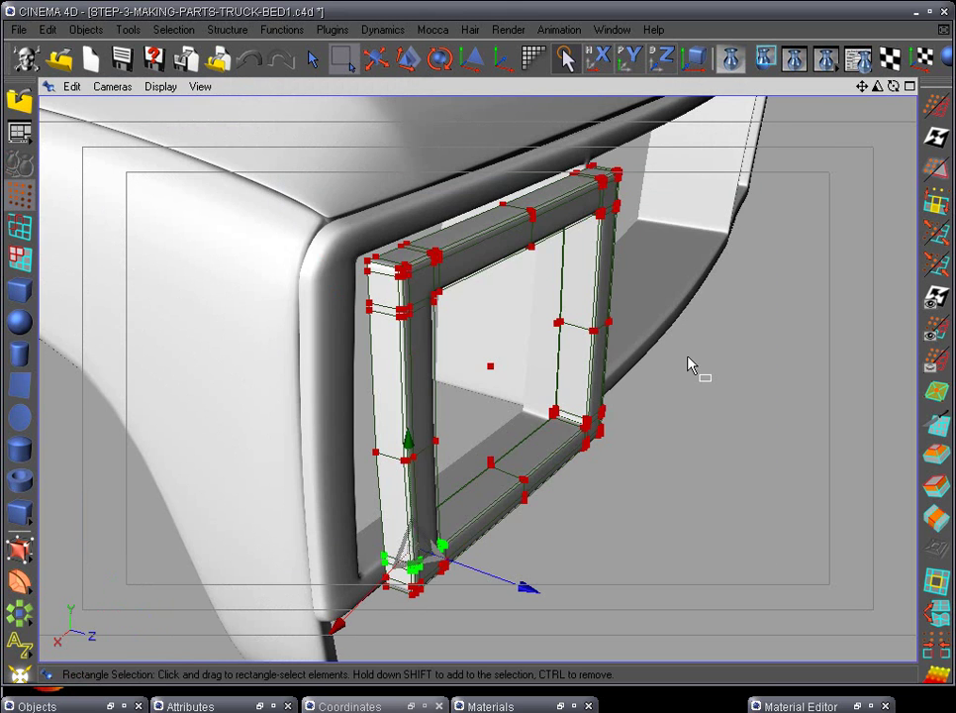
pyautogui.keyDown('alt'); pyautogui.moveTo(694, 362); pyautogui.dragTo(655, 391); pyautogui.keyUp('alt')
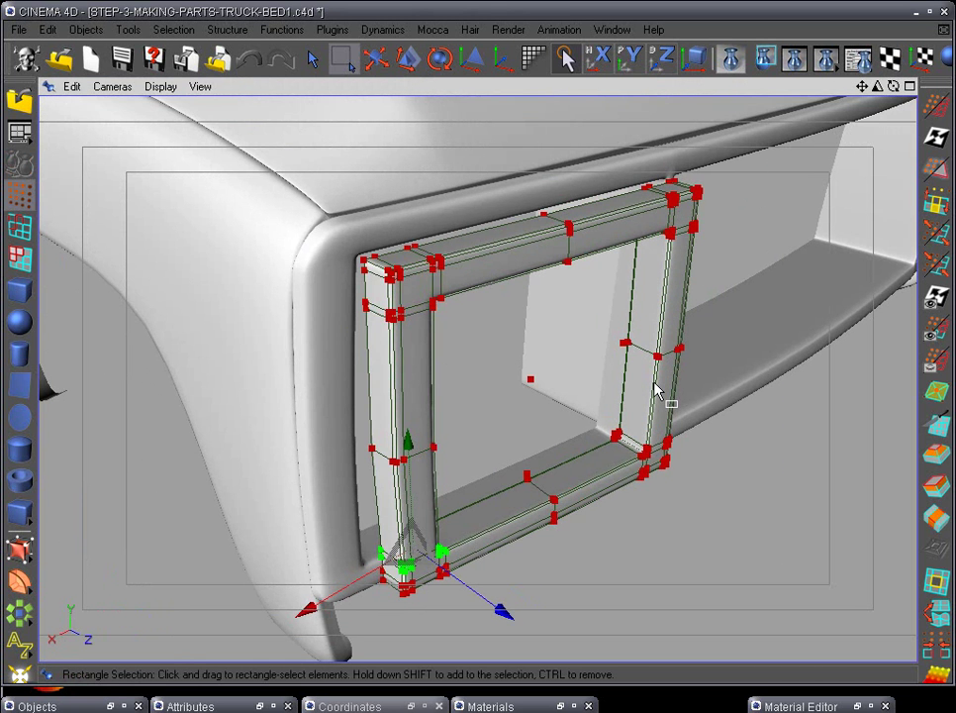
pyautogui.press('F4')
pyautogui.scroll(-3, 656, 391)
pyautogui.keyDown('alt'); pyautogui.moveTo(655, 391); pyautogui.dragTo(534, 378, button='middle'); pyautogui.keyUp('alt')
pyautogui.scroll(1, 534, 378)
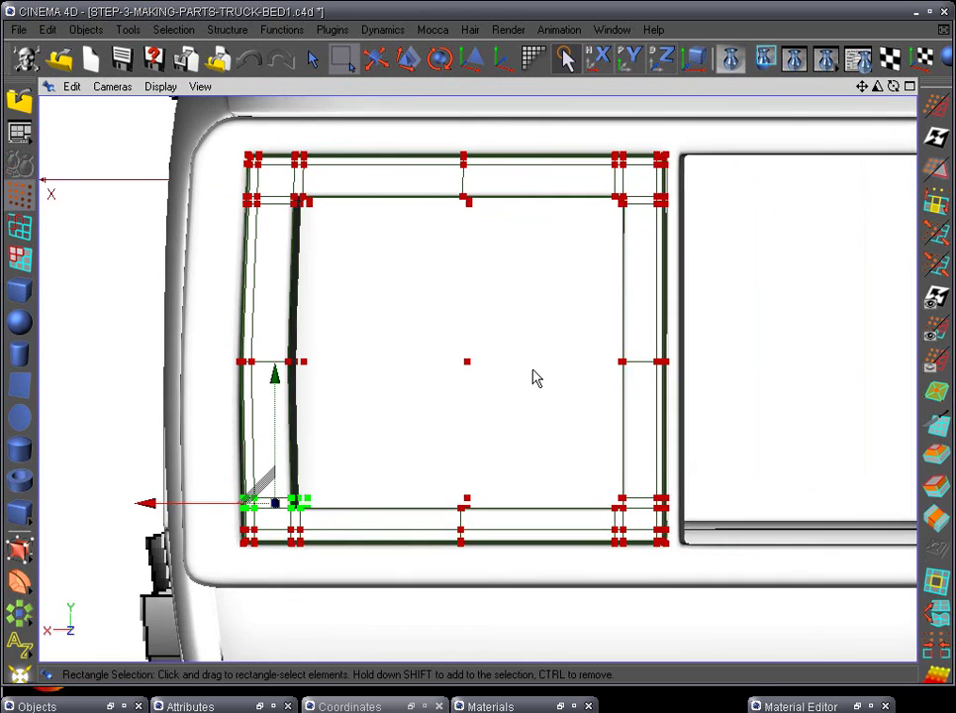
pyautogui.scroll(1, 533, 378)
pyautogui.keyDown('alt'); pyautogui.moveTo(520, 324); pyautogui.dragTo(581, 311, button='middle'); pyautogui.keyUp('alt')
pyautogui.scroll(3, 571, 301)
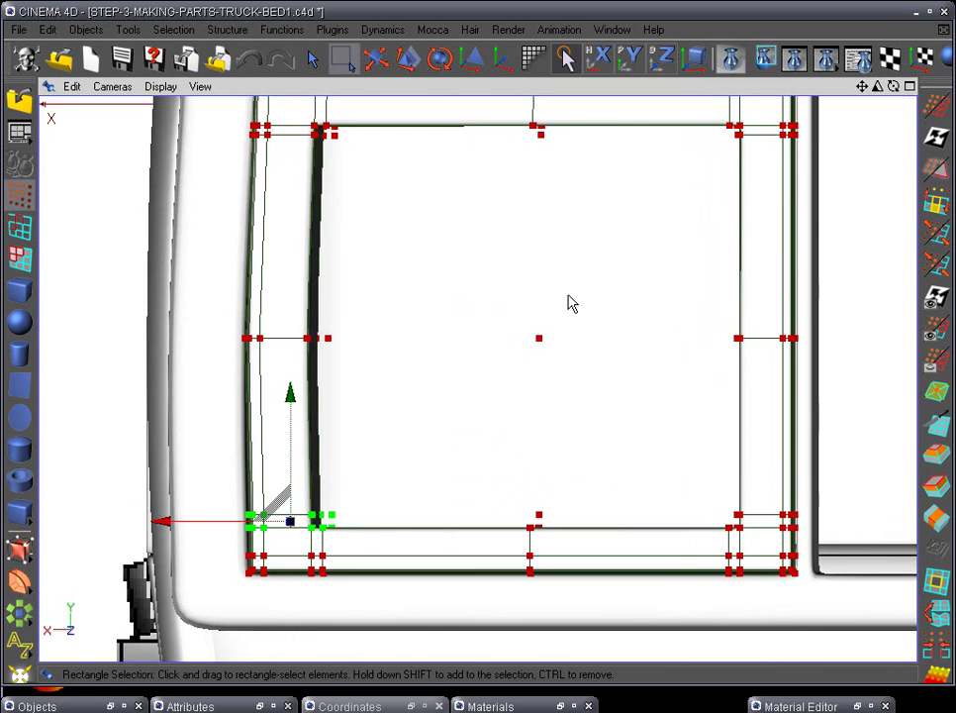
pyautogui.keyDown('alt'); pyautogui.moveTo(461, 386); pyautogui.dragTo(592, 320, button='middle'); pyautogui.keyUp('alt')
pyautogui.scroll(3, 593, 322)
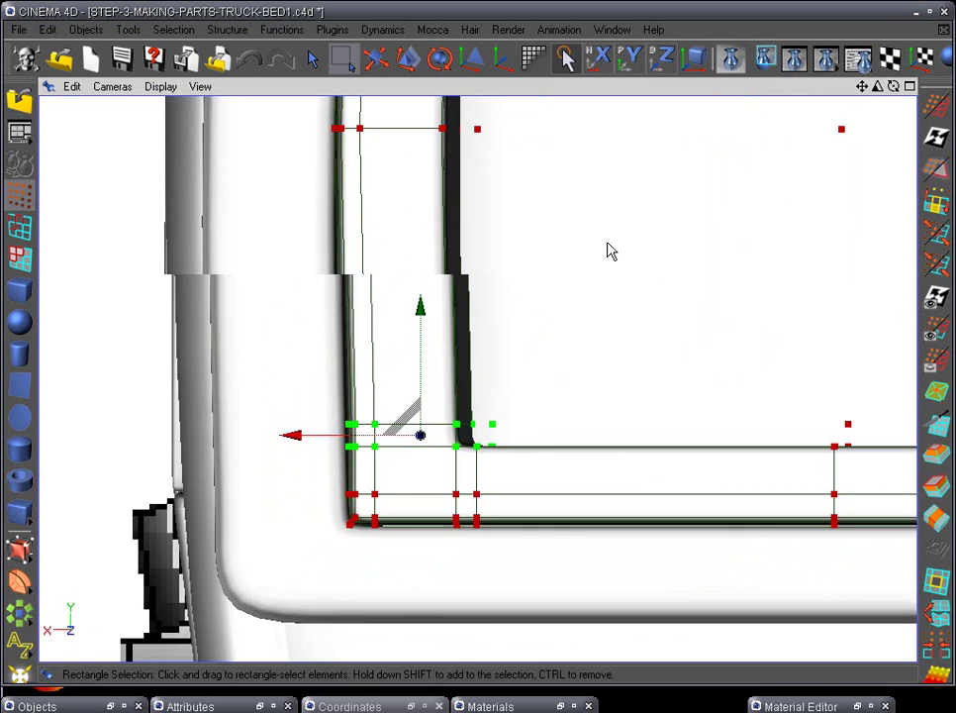
pyautogui.keyDown('alt'); pyautogui.moveTo(595, 394); pyautogui.dragTo(621, 309, button='middle'); pyautogui.keyUp('alt')
pyautogui.scroll(5, 613, 340)
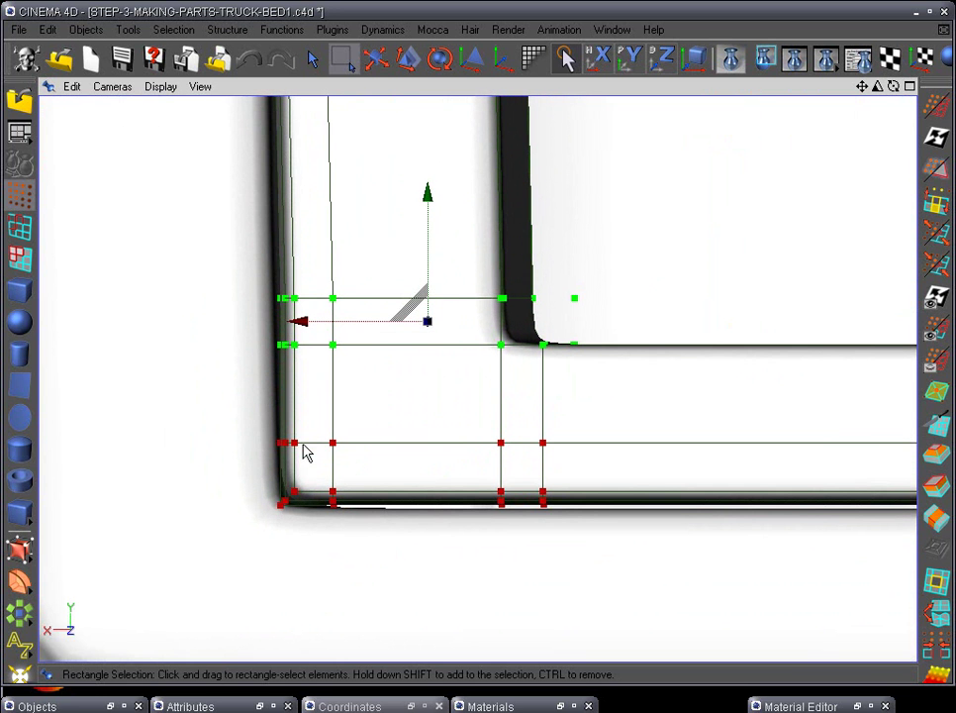
pyautogui.moveTo(249, 427); pyautogui.dragTo(578, 466)
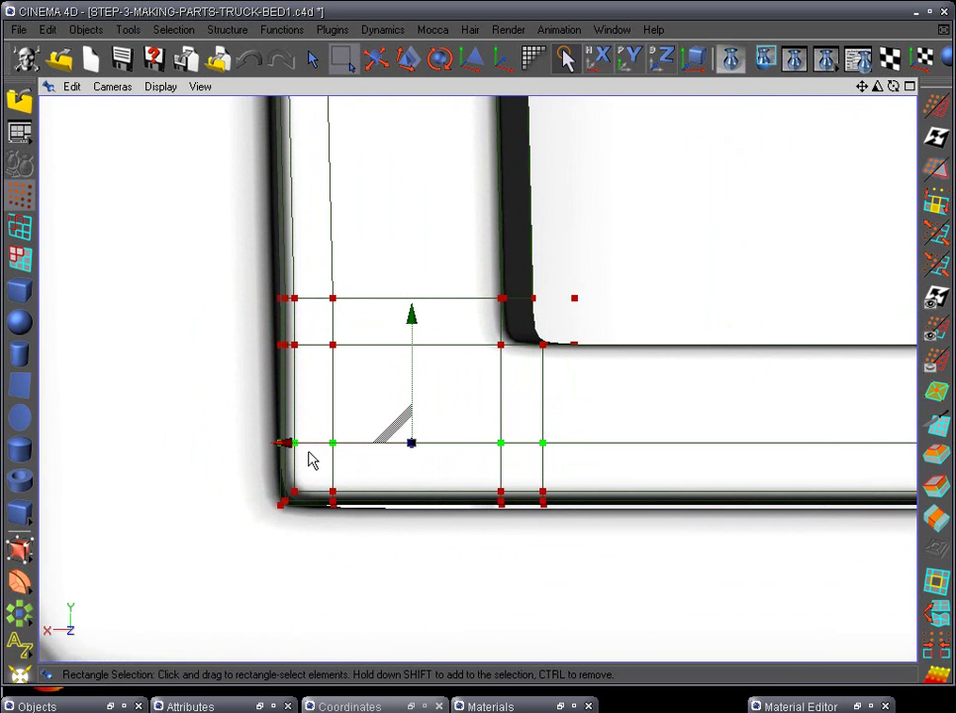
pyautogui.moveTo(288, 454); pyautogui.dragTo(286, 453)
pyautogui.moveTo(229, 251); pyautogui.dragTo(584, 381)
pyautogui.moveTo(295, 322); pyautogui.dragTo(290, 322)
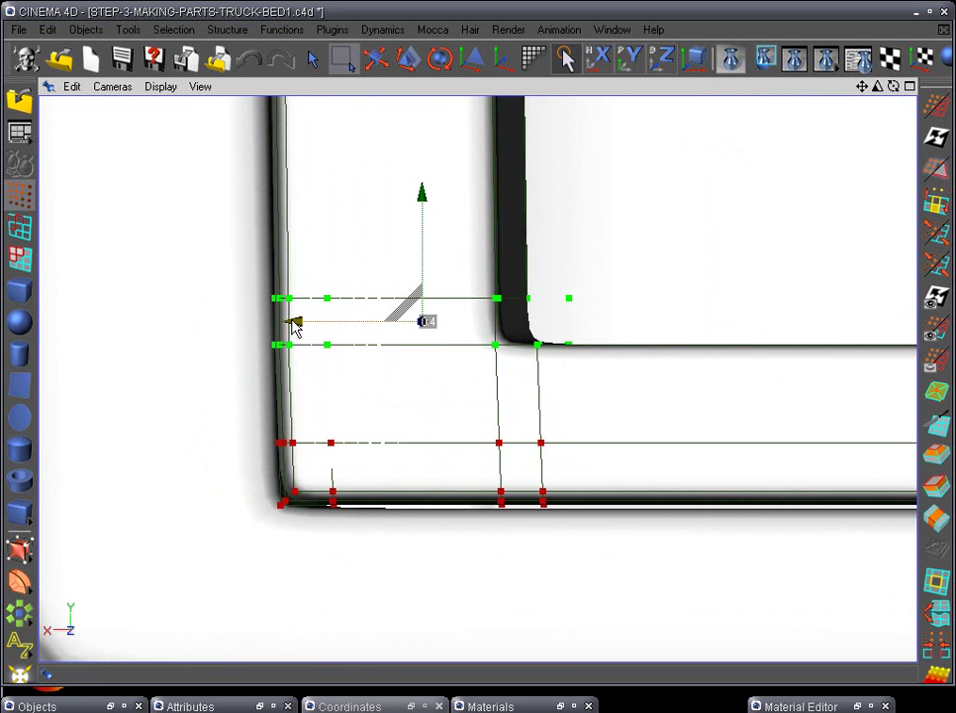
# - In side view, move the housing's upper rows of points back along Z, into the front opening
pyautogui.scroll(-4, 393, 336)
pyautogui.press('F1')
pyautogui.keyDown('alt'); pyautogui.moveTo(553, 410); pyautogui.dragTo(348, 410); pyautogui.keyUp('alt')
pyautogui.scroll(5, 349, 410)
pyautogui.scroll(-2, 348, 404)
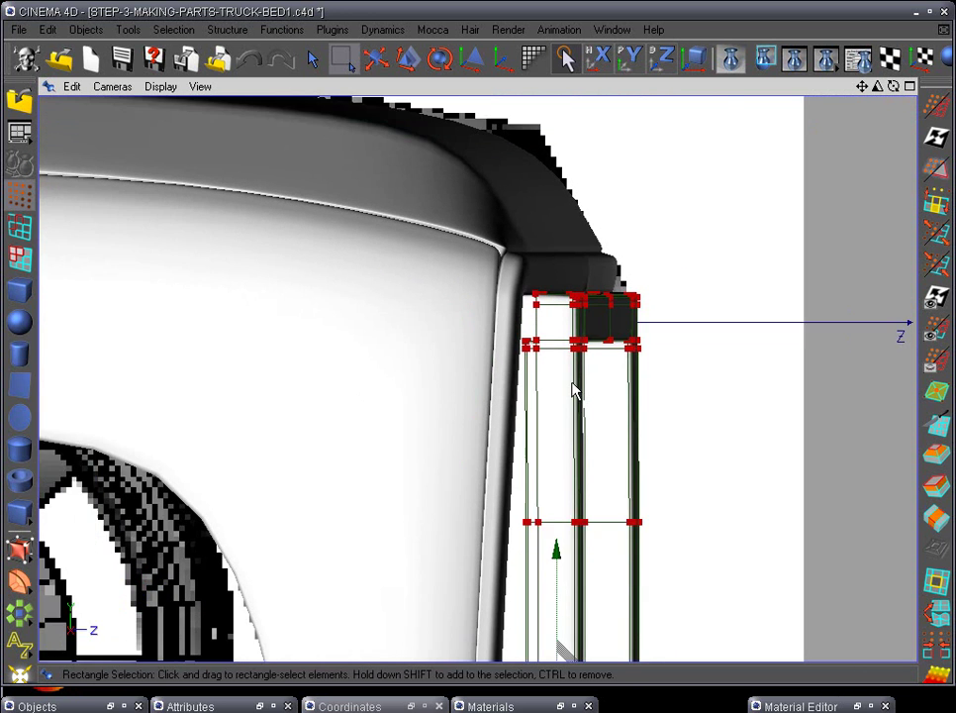
pyautogui.keyDown('alt'); pyautogui.moveTo(571, 384); pyautogui.dragTo(433, 306, button='middle'); pyautogui.keyUp('alt')
pyautogui.moveTo(305, 185); pyautogui.dragTo(489, 302)
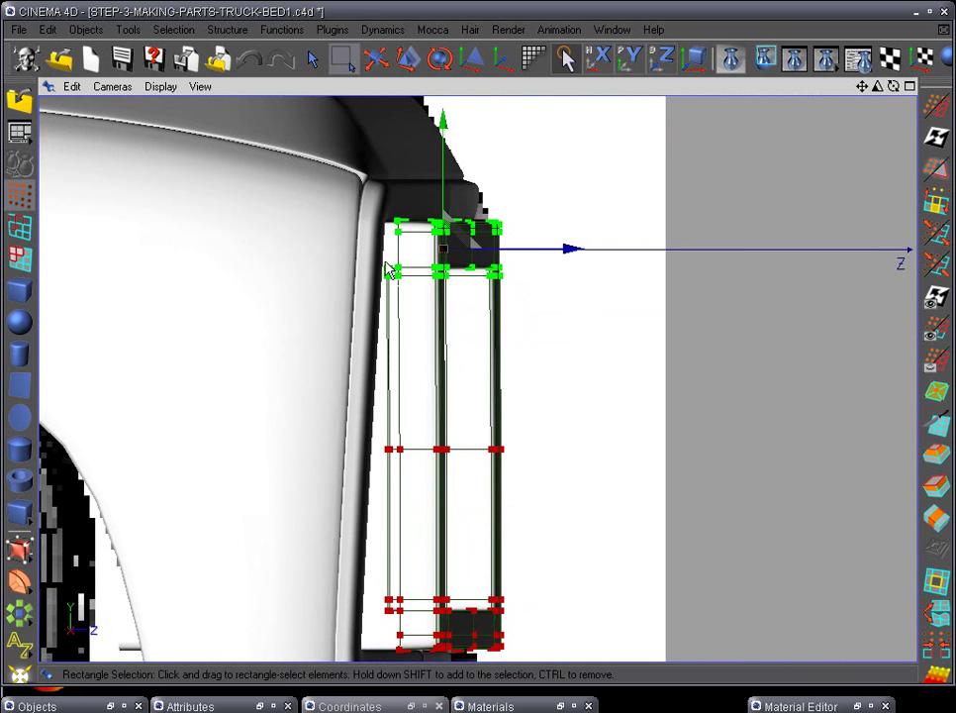
pyautogui.moveTo(572, 255); pyautogui.dragTo(523, 258)
# - Move the housing's middle row of points back along Z to follow the slope of the front opening
pyautogui.keyDown('alt'); pyautogui.moveTo(567, 344); pyautogui.dragTo(633, 236, button='middle'); pyautogui.keyUp('alt')
pyautogui.keyDown('alt'); pyautogui.moveTo(604, 305); pyautogui.dragTo(673, 305, button='right'); pyautogui.keyUp('alt')
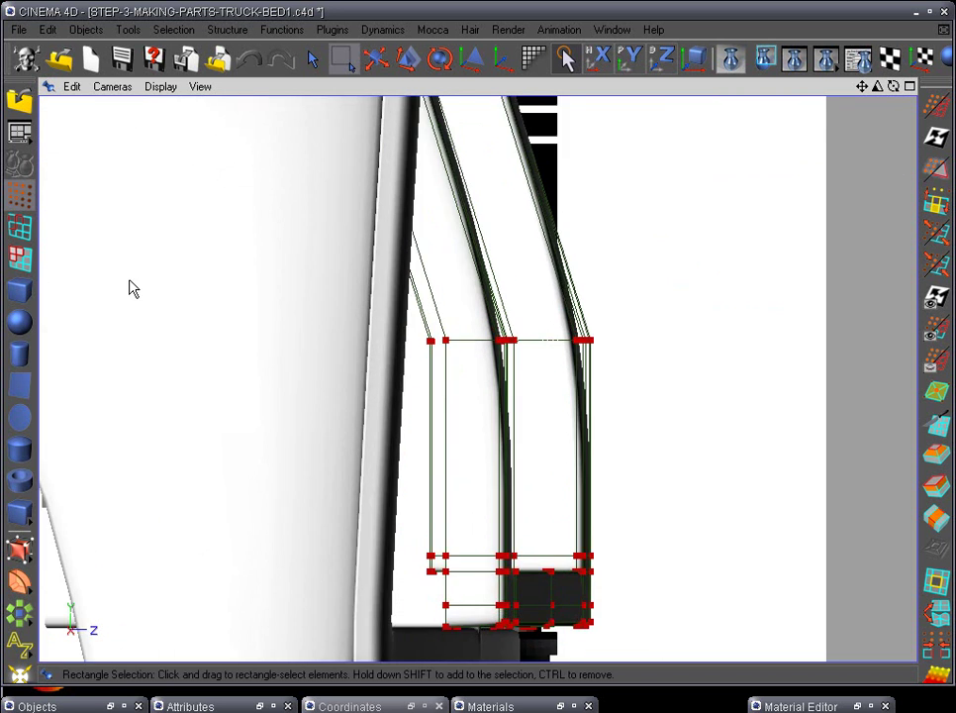
pyautogui.moveTo(139, 284); pyautogui.dragTo(627, 434)
pyautogui.moveTo(621, 338); pyautogui.dragTo(545, 349)
# - Move the housing's lower rows of points back along Z, in line with the rows above
pyautogui.keyDown('alt'); pyautogui.moveTo(658, 265); pyautogui.dragTo(666, 257, button='middle'); pyautogui.keyUp('alt')
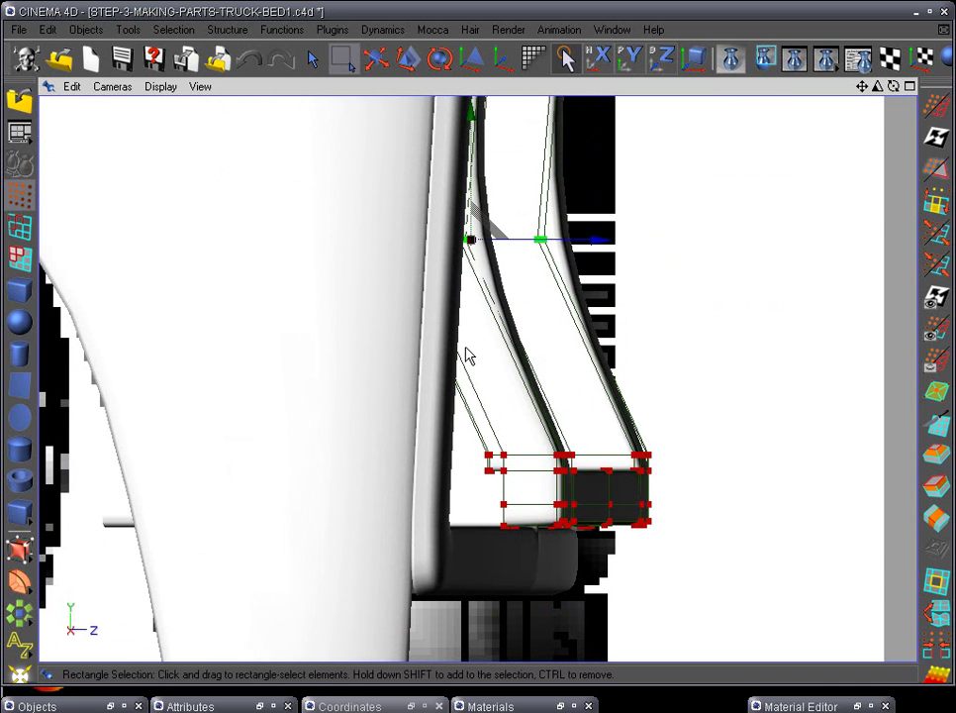
pyautogui.keyDown('alt'); pyautogui.moveTo(676, 369); pyautogui.dragTo(674, 269, button='middle'); pyautogui.keyUp('alt')
pyautogui.moveTo(239, 316); pyautogui.dragTo(728, 471)
pyautogui.moveTo(694, 395); pyautogui.dragTo(584, 396)
# - Check the housing's fit in perspective, and in side view nudge the two rows below its upper edge slightly back along Z
pyautogui.keyDown('alt'); pyautogui.moveTo(590, 466); pyautogui.dragTo(413, 459); pyautogui.keyUp('alt')
pyautogui.press('F3')
pyautogui.keyDown('alt'); pyautogui.moveTo(614, 376); pyautogui.dragTo(720, 459, button='middle'); pyautogui.keyUp('alt')
pyautogui.keyDown('alt'); pyautogui.moveTo(719, 460); pyautogui.dragTo(658, 465, button='right'); pyautogui.keyUp('alt')
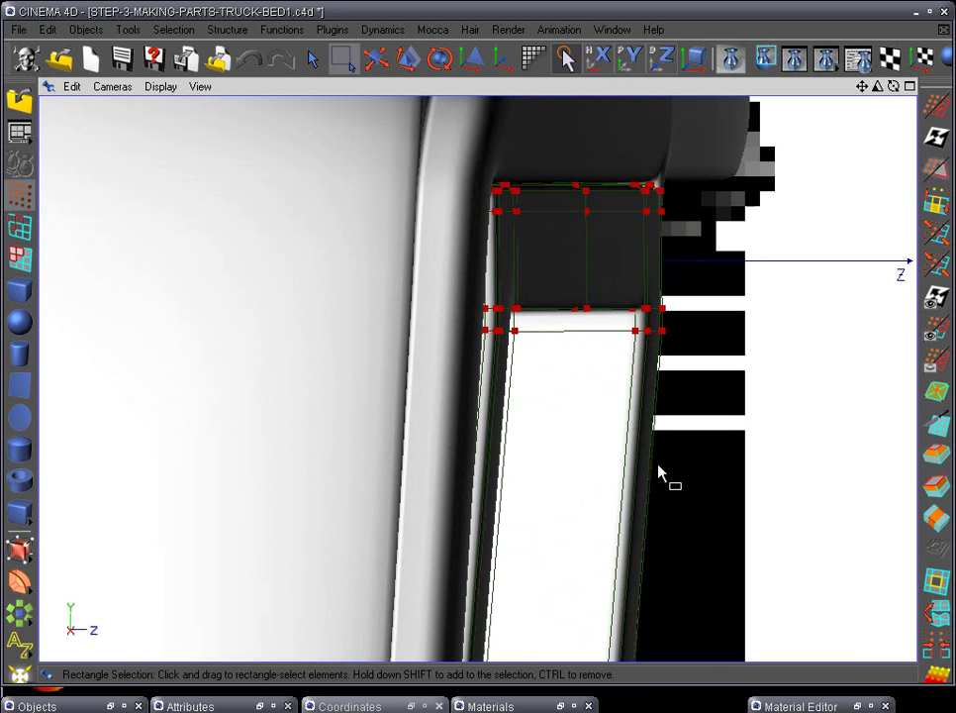
pyautogui.moveTo(257, 277); pyautogui.dragTo(760, 376)
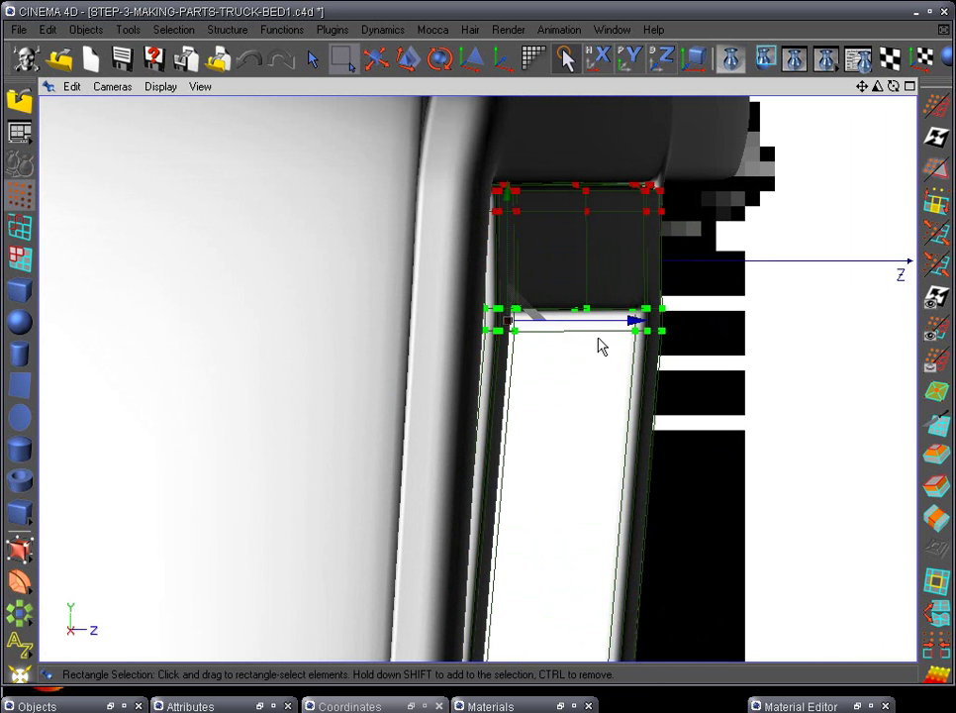
pyautogui.moveTo(634, 331); pyautogui.dragTo(629, 329)
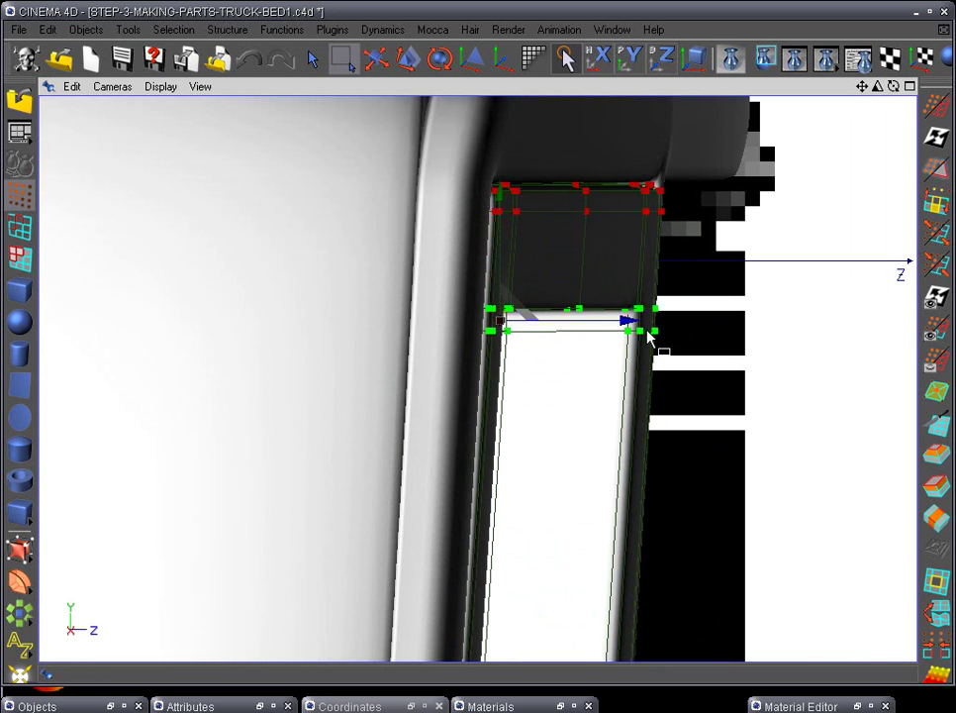
# - In side view, move the points along the housing's bottom edge back about 0.7 along Z
pyautogui.keyDown('alt'); pyautogui.moveTo(648, 332); pyautogui.dragTo(700, 399, button='right'); pyautogui.keyUp('alt')
pyautogui.keyDown('alt'); pyautogui.moveTo(700, 399); pyautogui.dragTo(737, 115, button='middle'); pyautogui.keyUp('alt')
pyautogui.keyDown('alt'); pyautogui.moveTo(745, 370); pyautogui.dragTo(728, 155, button='middle'); pyautogui.keyUp('alt')
pyautogui.keyDown('alt'); pyautogui.moveTo(783, 352); pyautogui.dragTo(768, 182, button='middle'); pyautogui.keyUp('alt')
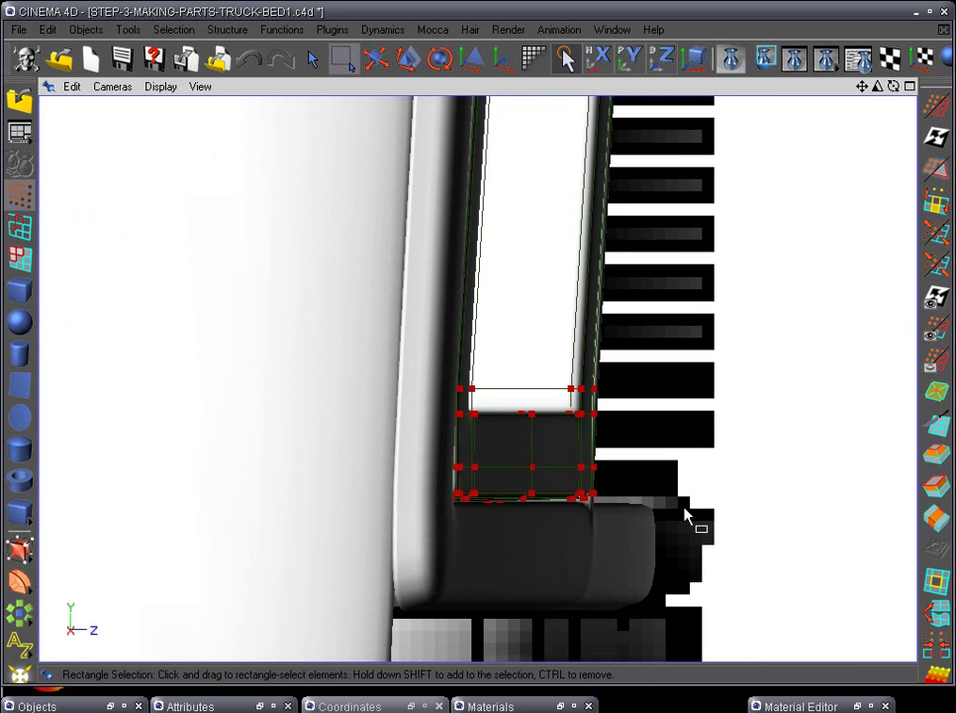
pyautogui.scroll(3, 685, 513)
pyautogui.scroll(-2, 501, 540)
pyautogui.moveTo(308, 531); pyautogui.dragTo(693, 599)
pyautogui.moveTo(612, 548); pyautogui.dragTo(597, 552)
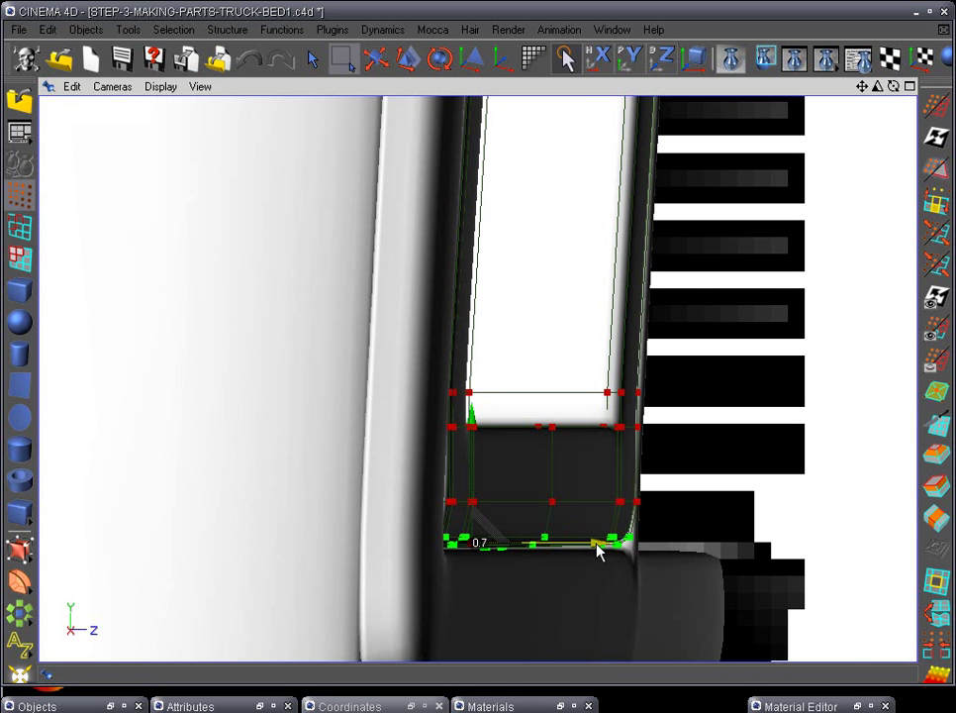
# - Nudge the row of points above the housing's lower frame edge slightly along Z, and check the fit in perspective
pyautogui.moveTo(251, 487); pyautogui.dragTo(603, 506)
pyautogui.moveTo(256, 397); pyautogui.dragTo(707, 453)
pyautogui.moveTo(594, 429); pyautogui.dragTo(598, 429)
pyautogui.press('F1')
pyautogui.keyDown('alt'); pyautogui.moveTo(414, 550); pyautogui.dragTo(474, 491); pyautogui.keyUp('alt')
pyautogui.keyDown('alt'); pyautogui.moveTo(468, 555); pyautogui.dragTo(606, 439); pyautogui.keyUp('alt')
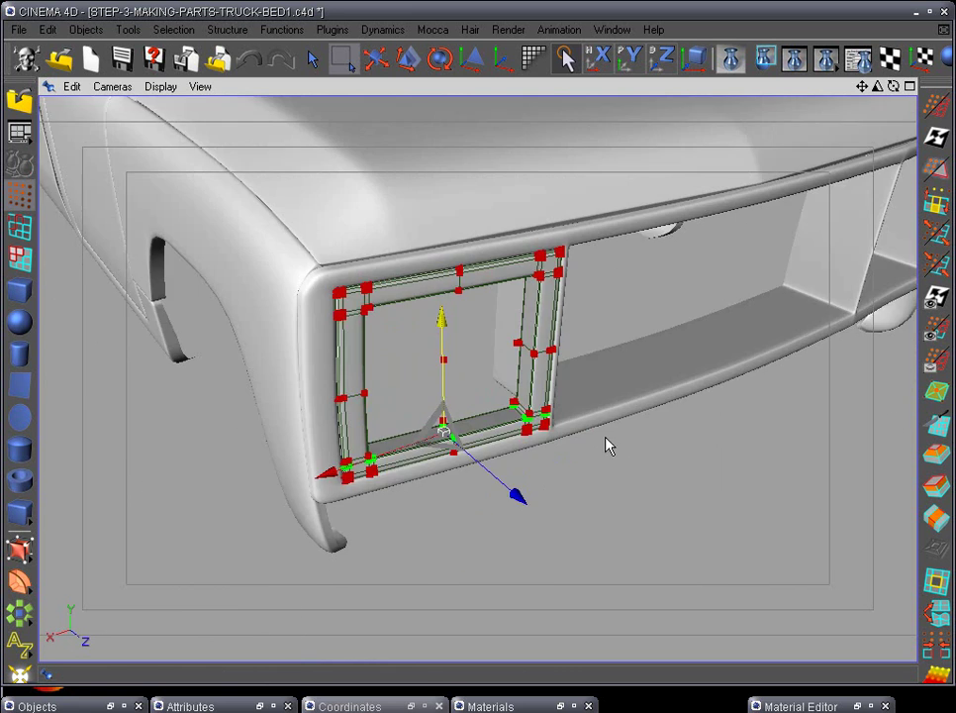
pyautogui.keyDown('alt'); pyautogui.moveTo(634, 390); pyautogui.dragTo(661, 386, button='right'); pyautogui.keyUp('alt')
pyautogui.keyDown('alt'); pyautogui.moveTo(668, 408); pyautogui.dragTo(806, 576); pyautogui.keyUp('alt')
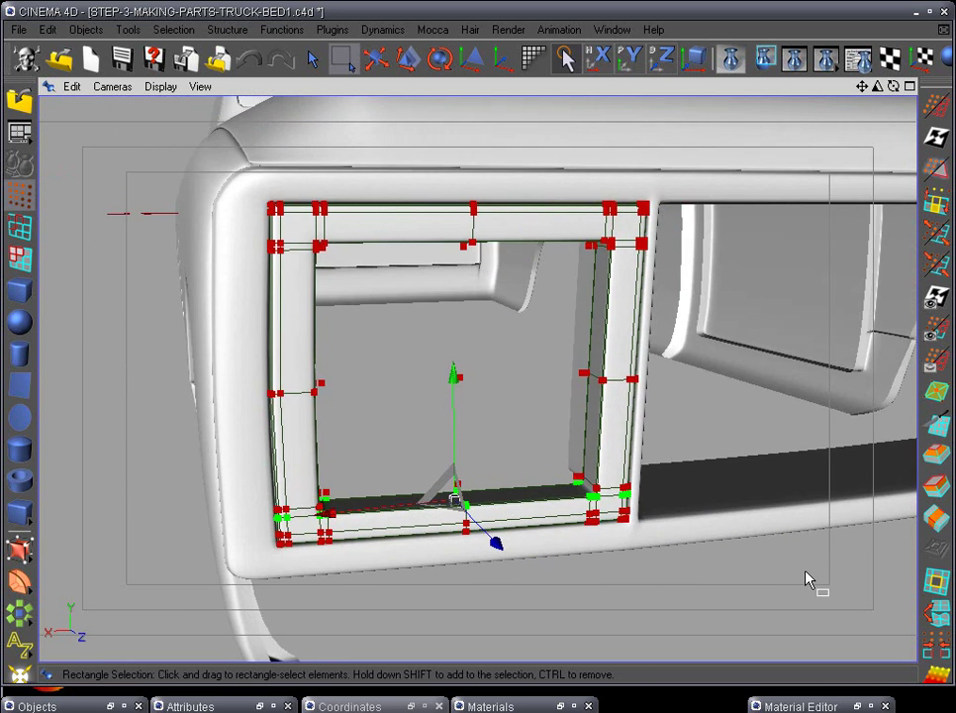
pyautogui.keyDown('alt'); pyautogui.moveTo(664, 532); pyautogui.dragTo(631, 495); pyautogui.keyUp('alt')
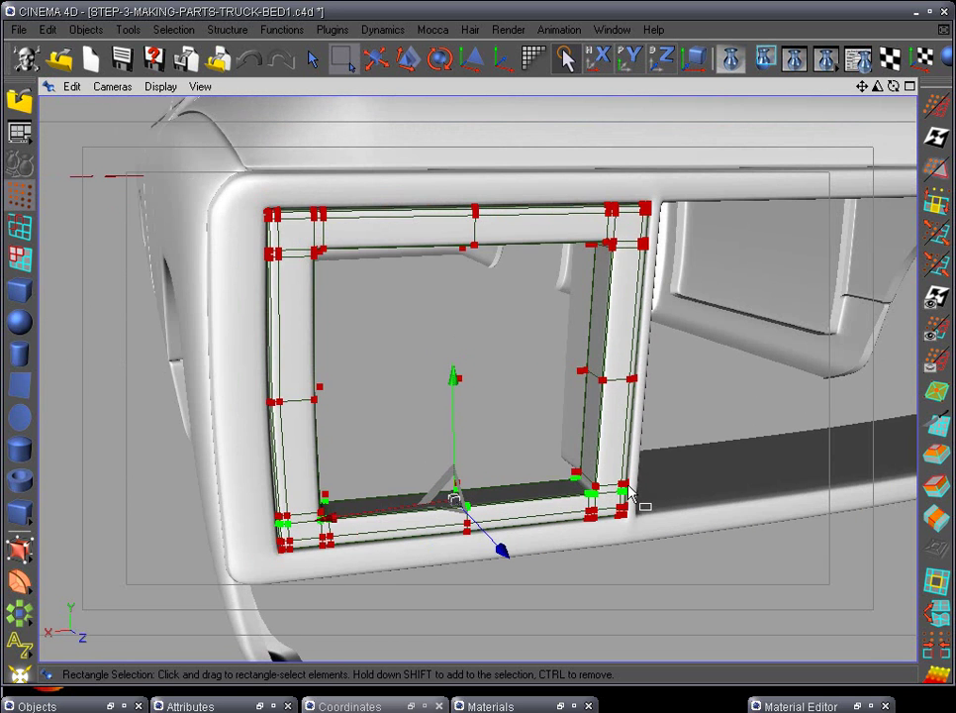
# - In front view, move the points beside the housing's lower outer corner away from it, inward along X and upward along Y
pyautogui.press('F4')
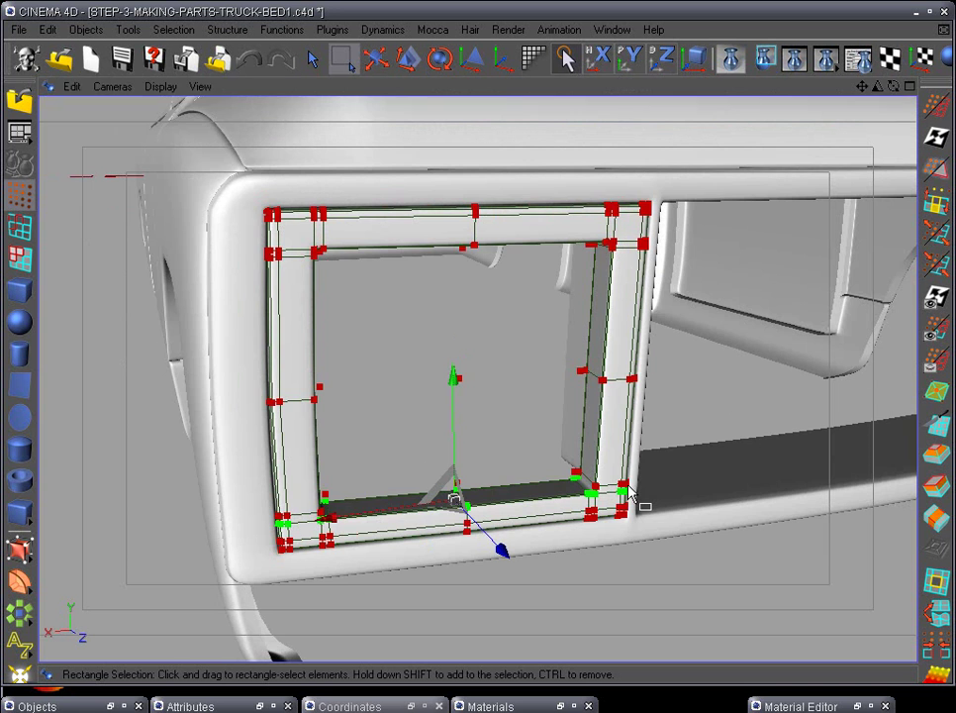
pyautogui.keyDown('alt'); pyautogui.moveTo(600, 443); pyautogui.dragTo(610, 404, button='right'); pyautogui.keyUp('alt')
pyautogui.keyDown('alt'); pyautogui.moveTo(617, 377); pyautogui.dragTo(610, 366, button='middle'); pyautogui.keyUp('alt')
pyautogui.keyDown('alt'); pyautogui.moveTo(611, 373); pyautogui.dragTo(469, 423); pyautogui.keyUp('alt')
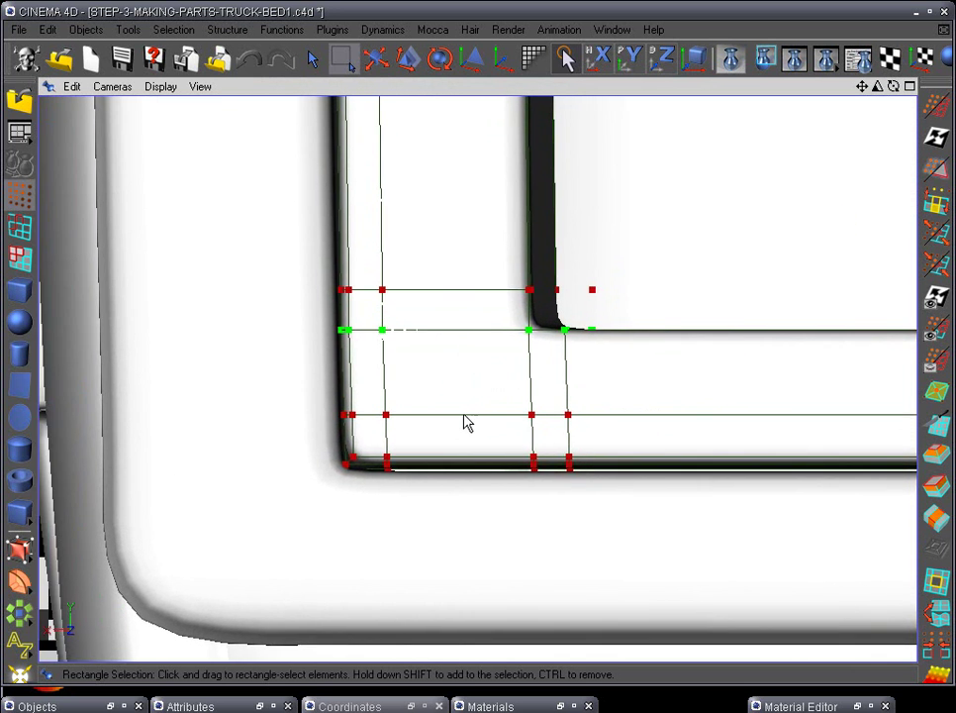
pyautogui.moveTo(375, 446); pyautogui.dragTo(455, 483)
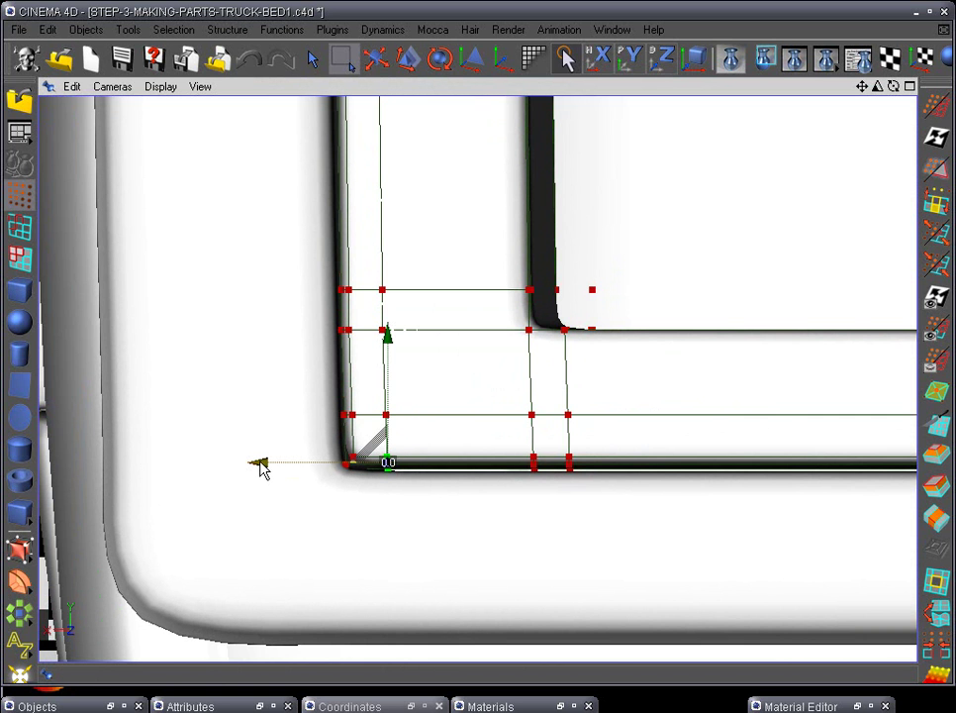
pyautogui.moveTo(260, 467); pyautogui.dragTo(281, 471)
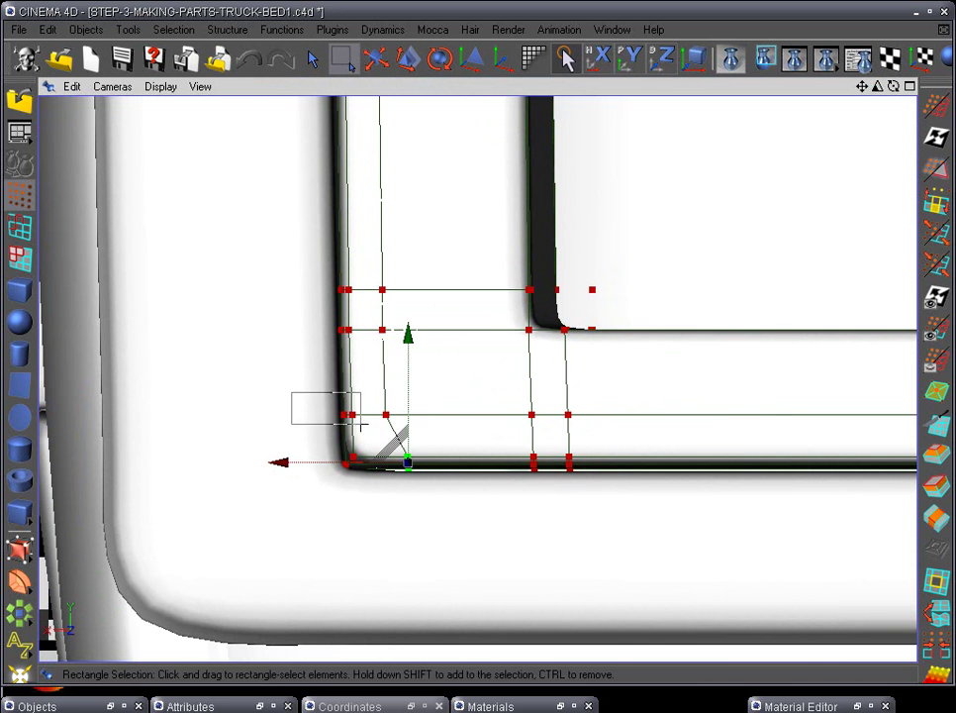
pyautogui.moveTo(361, 424); pyautogui.dragTo(361, 425)
pyautogui.moveTo(348, 297); pyautogui.dragTo(351, 282)
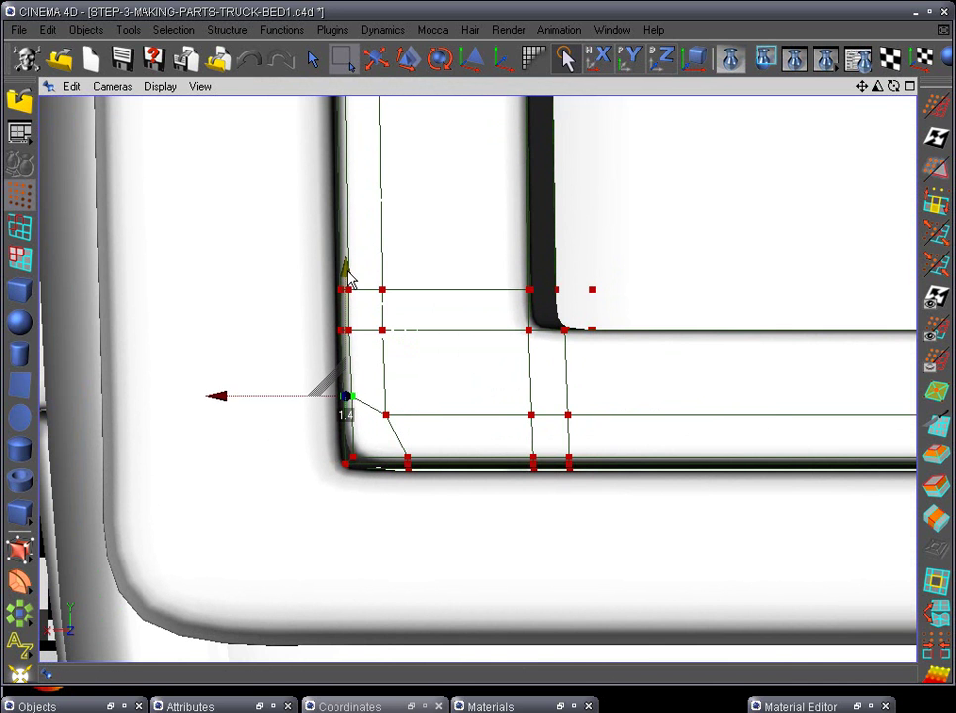
# - Move the single frame-face point at the lower outer corner diagonally up and inward to even out the corner's mesh
pyautogui.scroll(-3, 482, 433)
pyautogui.keyDown('alt'); pyautogui.moveTo(698, 450); pyautogui.dragTo(679, 458, button='middle'); pyautogui.keyUp('alt')
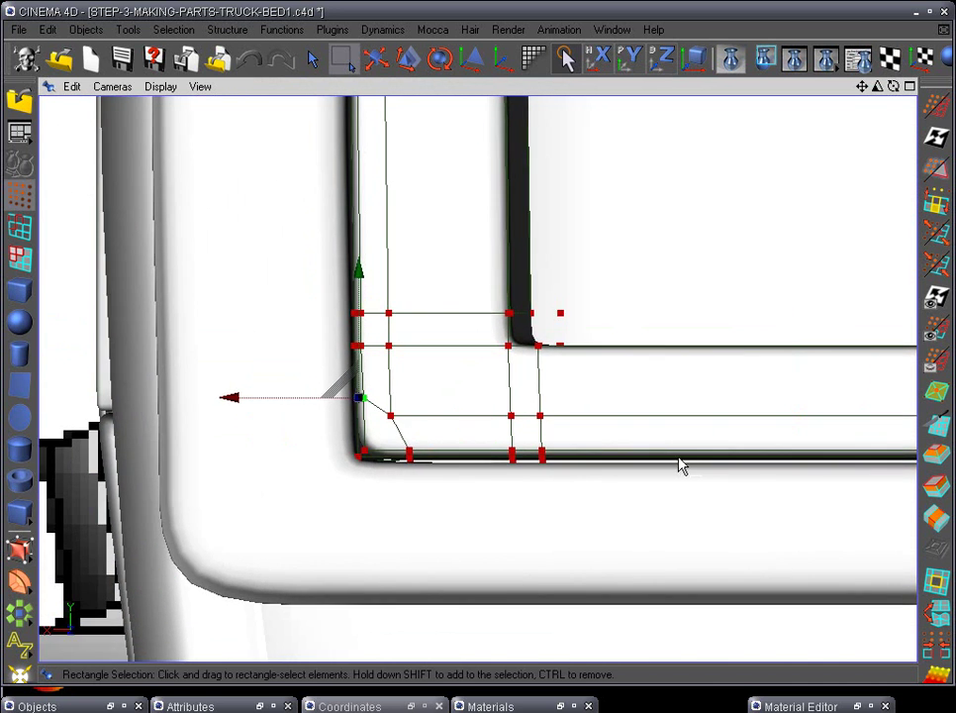
pyautogui.scroll(-2, 679, 458)
pyautogui.scroll(-2, 684, 454)
pyautogui.keyDown('alt'); pyautogui.moveTo(566, 165); pyautogui.dragTo(574, 288, button='middle'); pyautogui.keyUp('alt')
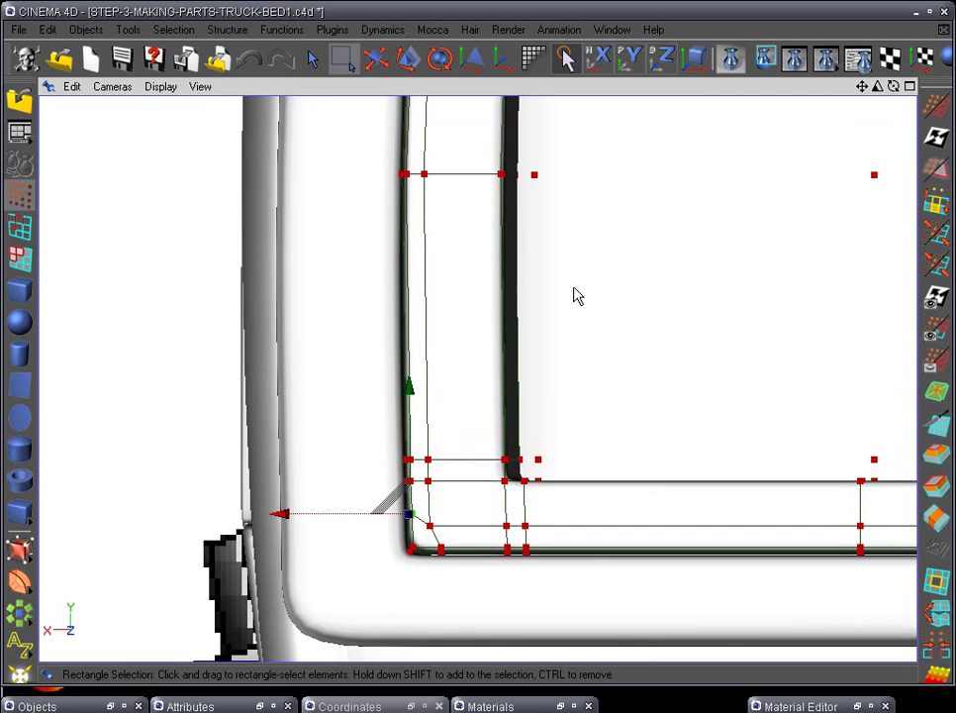
pyautogui.scroll(-2, 587, 394)
pyautogui.keyDown('alt'); pyautogui.moveTo(492, 473); pyautogui.dragTo(497, 358, button='middle'); pyautogui.keyUp('alt')
pyautogui.scroll(2, 432, 432)
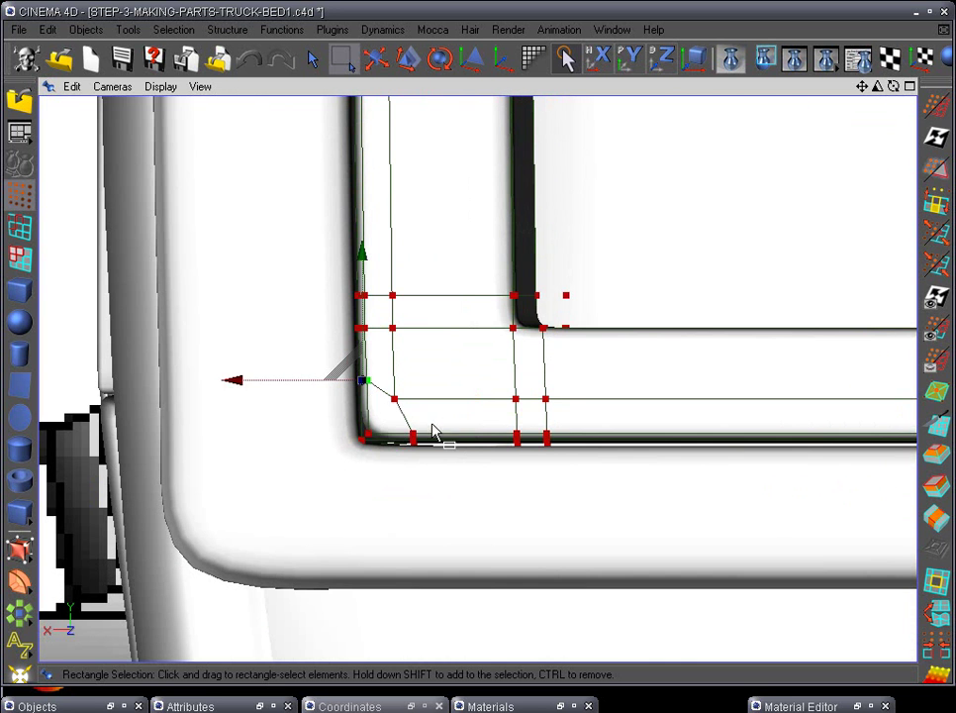
pyautogui.moveTo(395, 399); pyautogui.dragTo(419, 388)
pyautogui.scroll(-2, 529, 188)
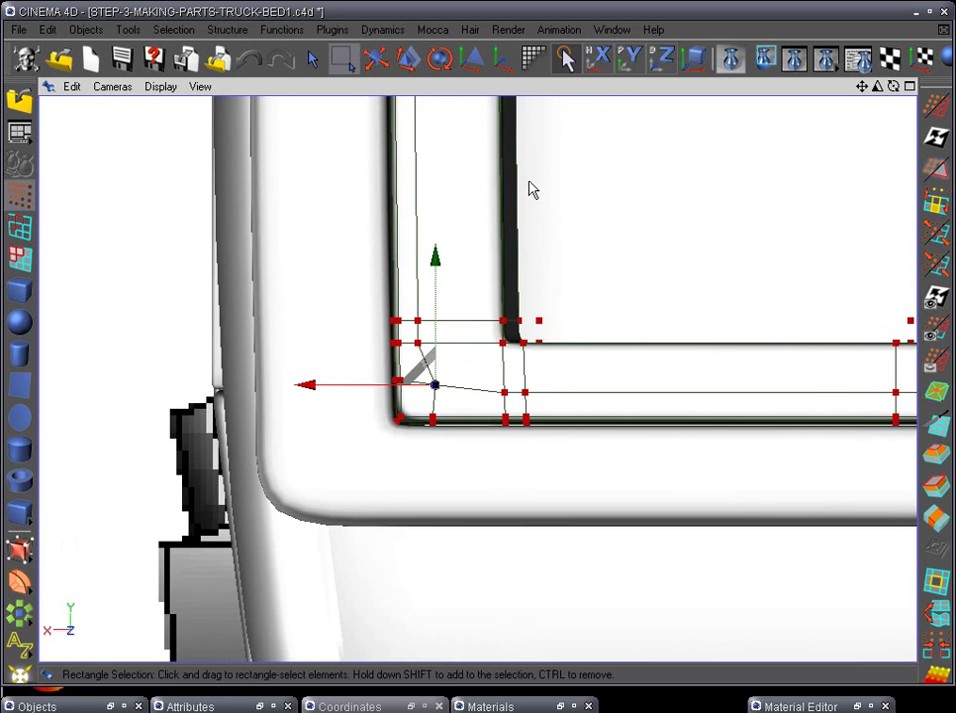
# - At the housing's upper outer corner, move the top-edge points inward along X and the side-edge points down along Y
pyautogui.keyDown('alt'); pyautogui.moveTo(529, 181); pyautogui.dragTo(538, 435, button='middle'); pyautogui.keyUp('alt')
pyautogui.keyDown('alt'); pyautogui.moveTo(568, 108); pyautogui.dragTo(556, 349, button='middle'); pyautogui.keyUp('alt')
pyautogui.keyDown('alt'); pyautogui.moveTo(557, 356); pyautogui.dragTo(398, 442); pyautogui.keyUp('alt')
pyautogui.keyDown('alt'); pyautogui.moveTo(397, 433); pyautogui.dragTo(497, 422, button='middle'); pyautogui.keyUp('alt')
pyautogui.scroll(4, 497, 423)
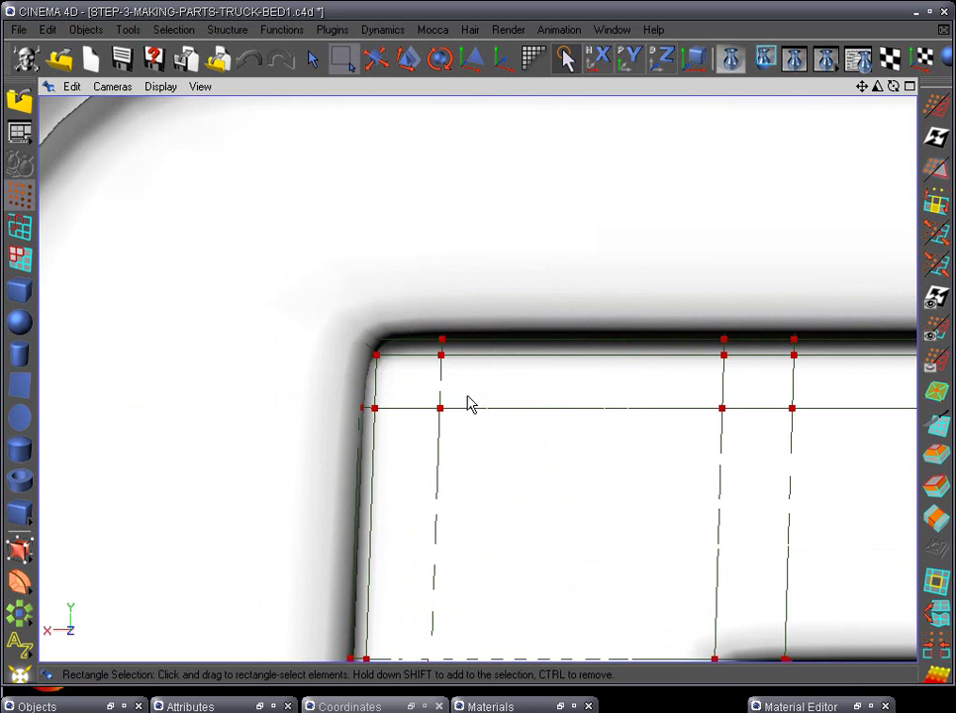
pyautogui.moveTo(488, 377); pyautogui.dragTo(473, 370)
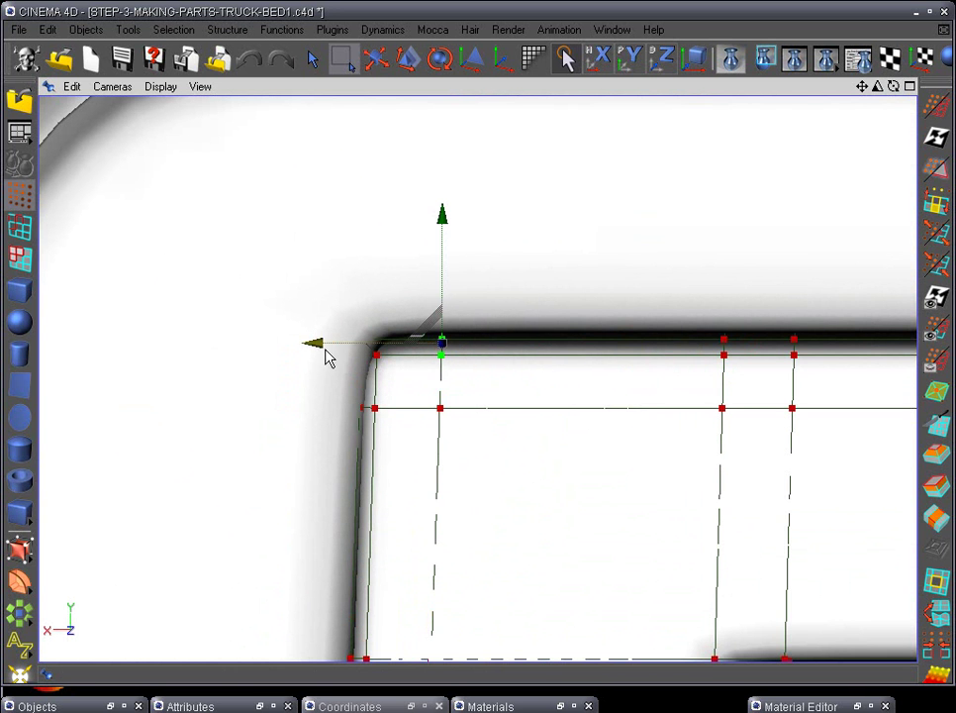
pyautogui.moveTo(317, 353); pyautogui.dragTo(365, 352)
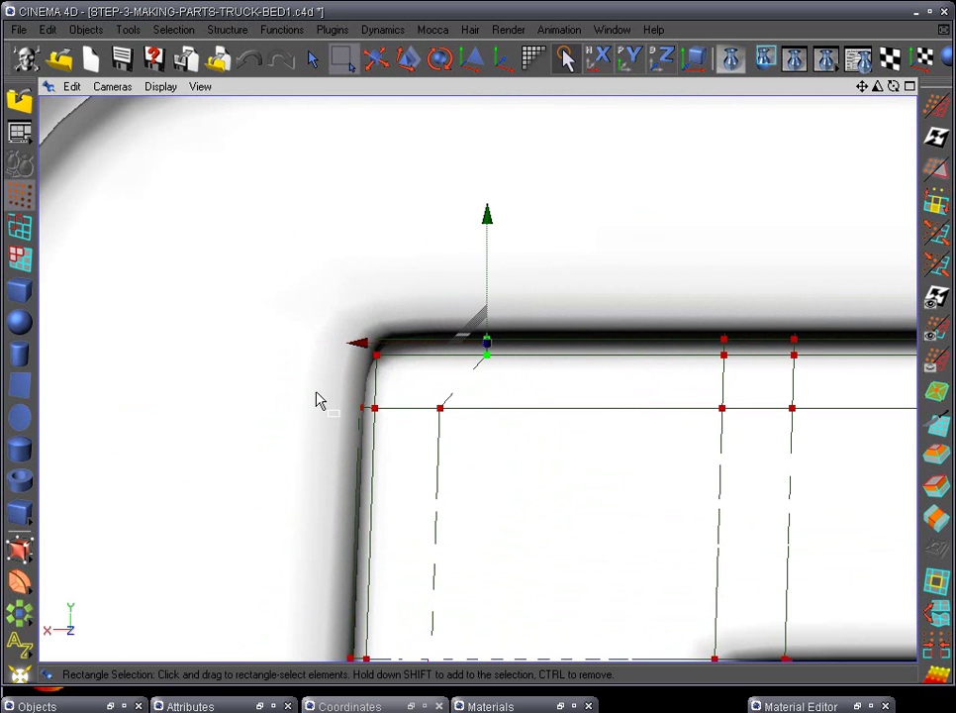
pyautogui.moveTo(302, 384); pyautogui.dragTo(389, 437)
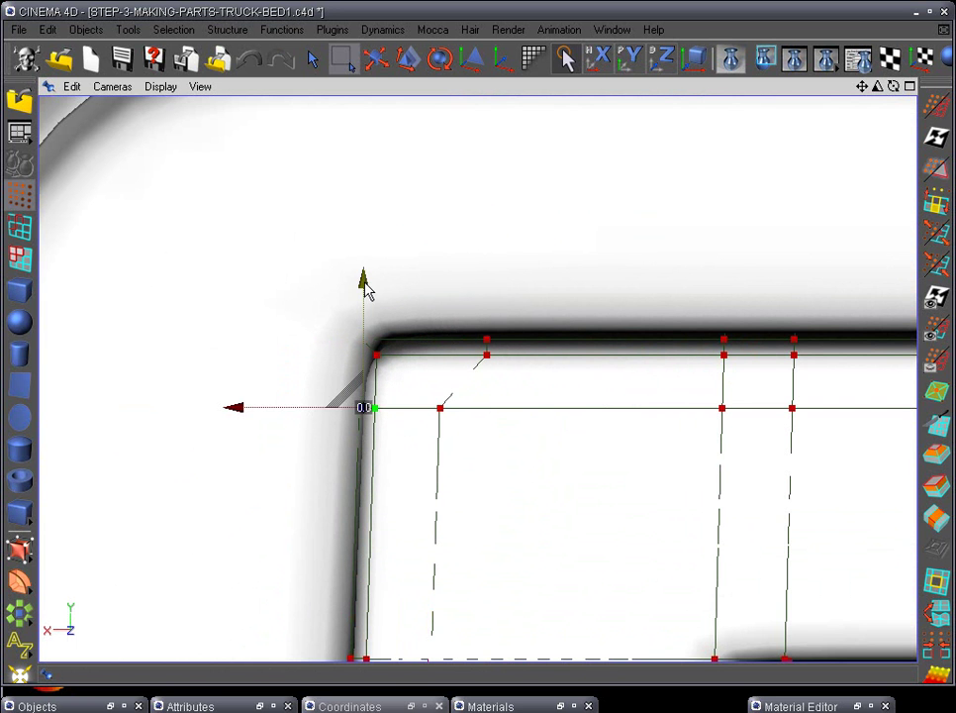
pyautogui.moveTo(367, 286); pyautogui.dragTo(363, 309)
# - Move the frame-face point at the upper outer corner diagonally down and inward, in line with the shifted edge points
pyautogui.moveTo(424, 389); pyautogui.dragTo(468, 451)
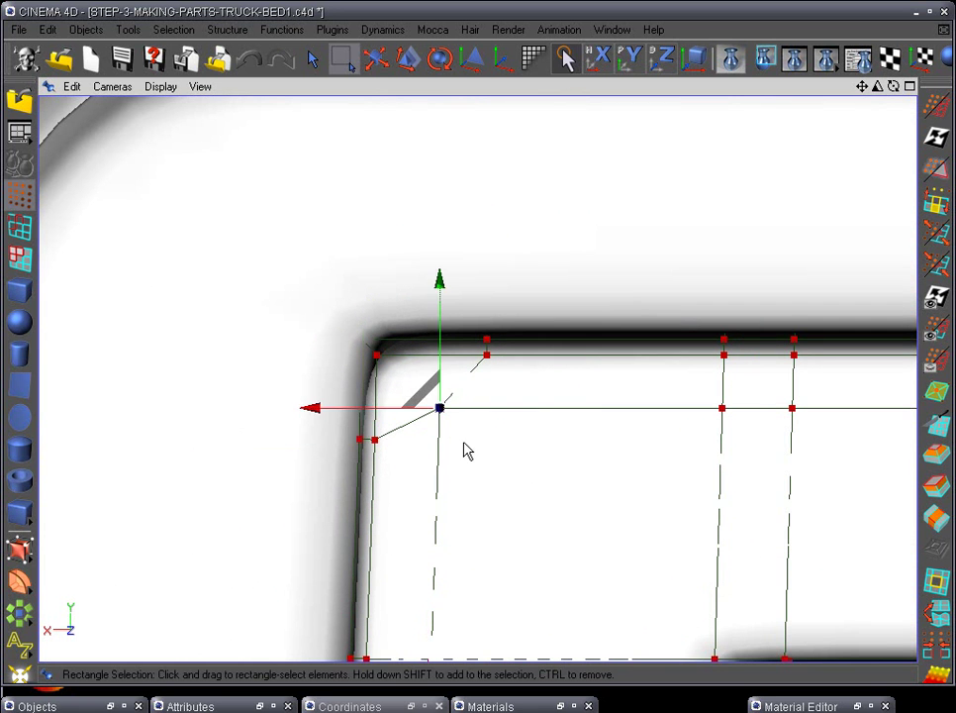
pyautogui.moveTo(441, 412); pyautogui.dragTo(464, 444)
pyautogui.scroll(-4, 619, 498)
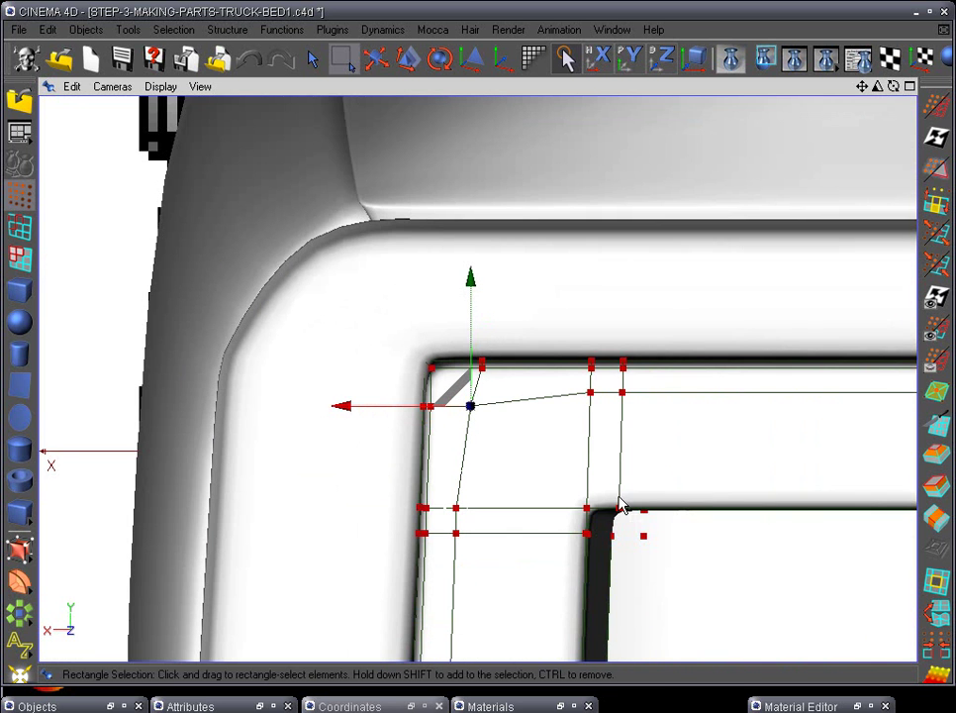
pyautogui.scroll(-5, 690, 477)
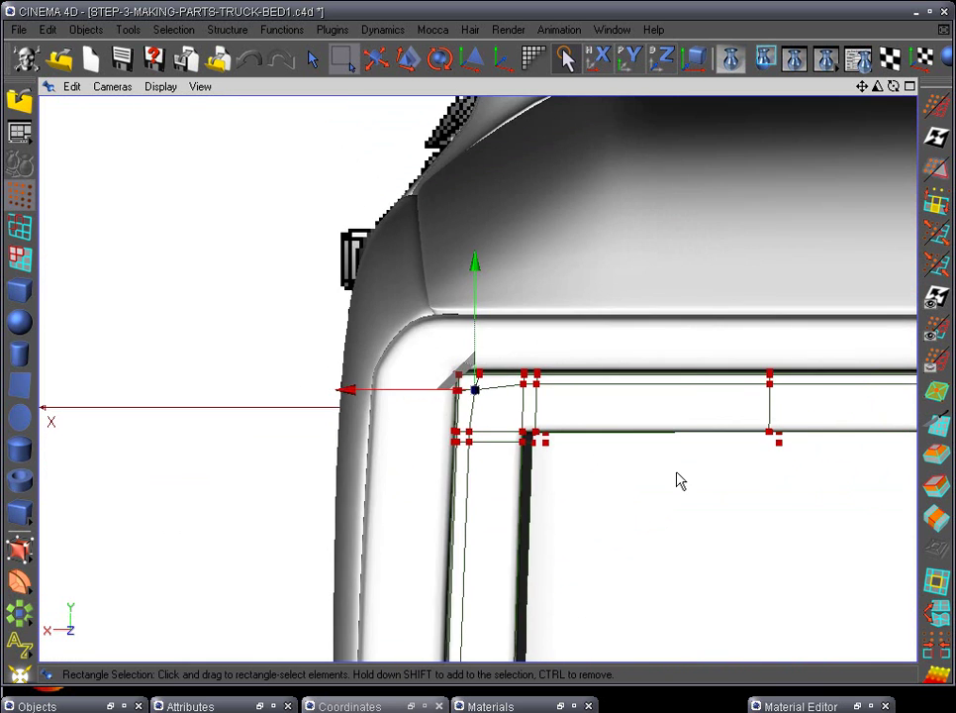
# - Examine how the housing's upper inner corner points follow the rounded front opening in front view
pyautogui.keyDown('alt'); pyautogui.moveTo(691, 479); pyautogui.dragTo(171, 480, button='middle'); pyautogui.keyUp('alt')
pyautogui.keyDown('alt'); pyautogui.moveTo(475, 469); pyautogui.dragTo(427, 384, button='middle'); pyautogui.keyUp('alt')
pyautogui.scroll(8, 412, 492)
pyautogui.scroll(2, 432, 371)
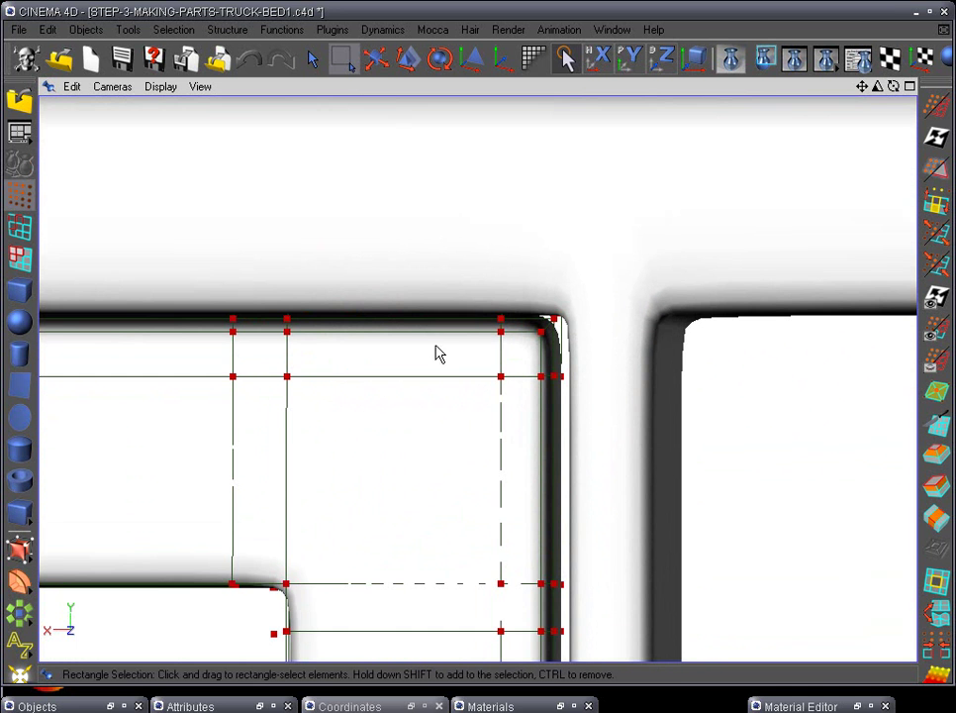
pyautogui.moveTo(452, 299); pyautogui.dragTo(510, 341)
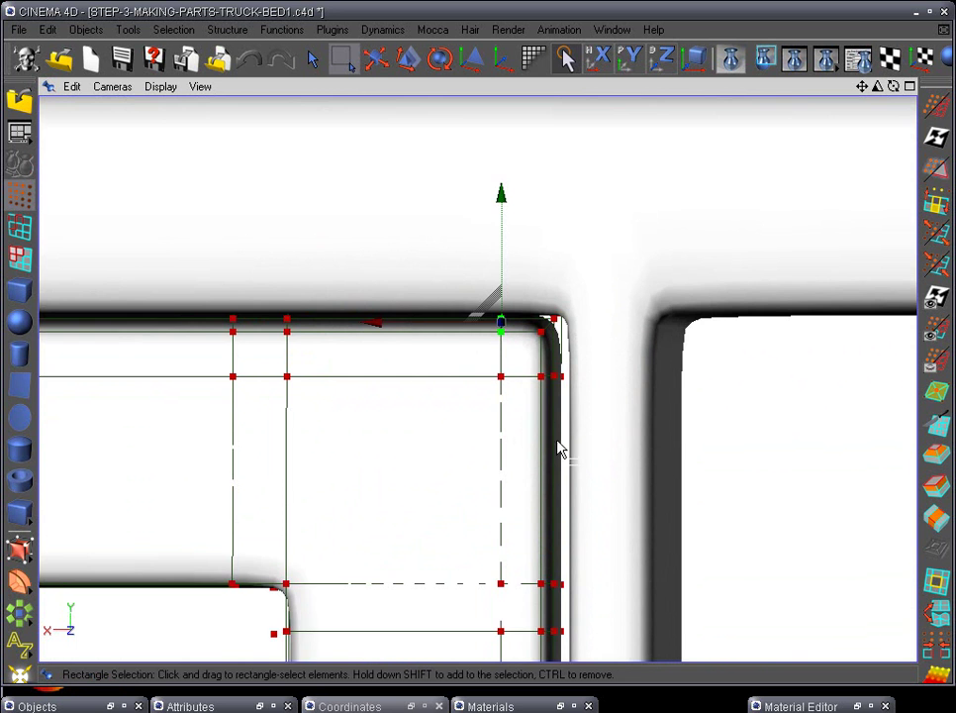
pyautogui.scroll(-2, 606, 452)
pyautogui.moveTo(569, 448); pyautogui.dragTo(764, 299, button='middle')
pyautogui.scroll(-2, 764, 307)
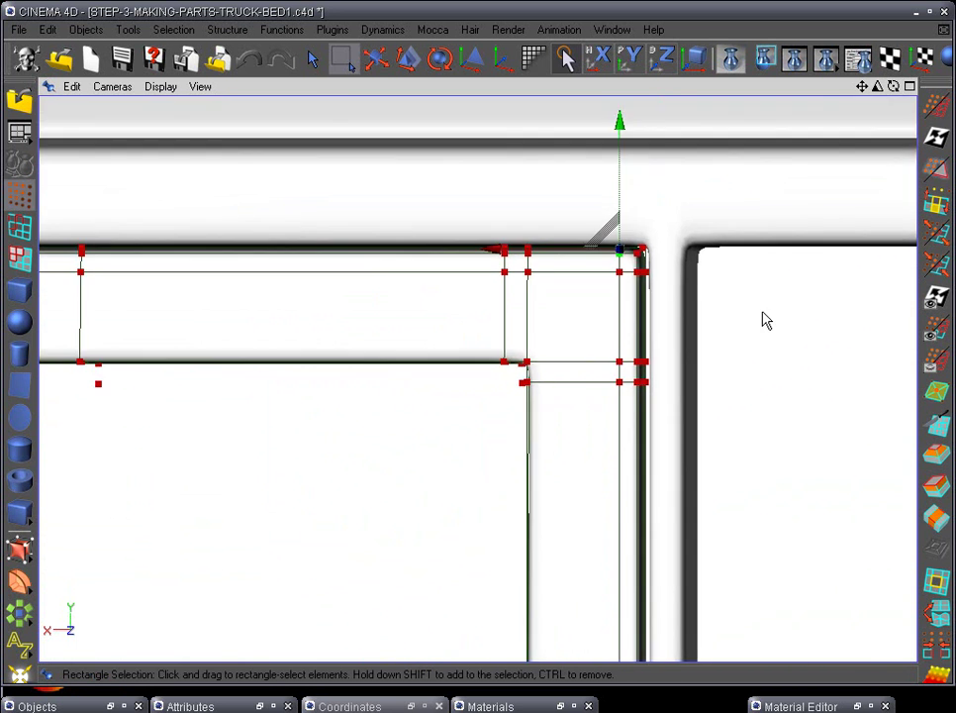
pyautogui.keyDown('alt'); pyautogui.moveTo(632, 384); pyautogui.dragTo(661, 305, button='middle'); pyautogui.keyUp('alt')
pyautogui.scroll(-2, 659, 337)
pyautogui.scroll(4, 619, 392)
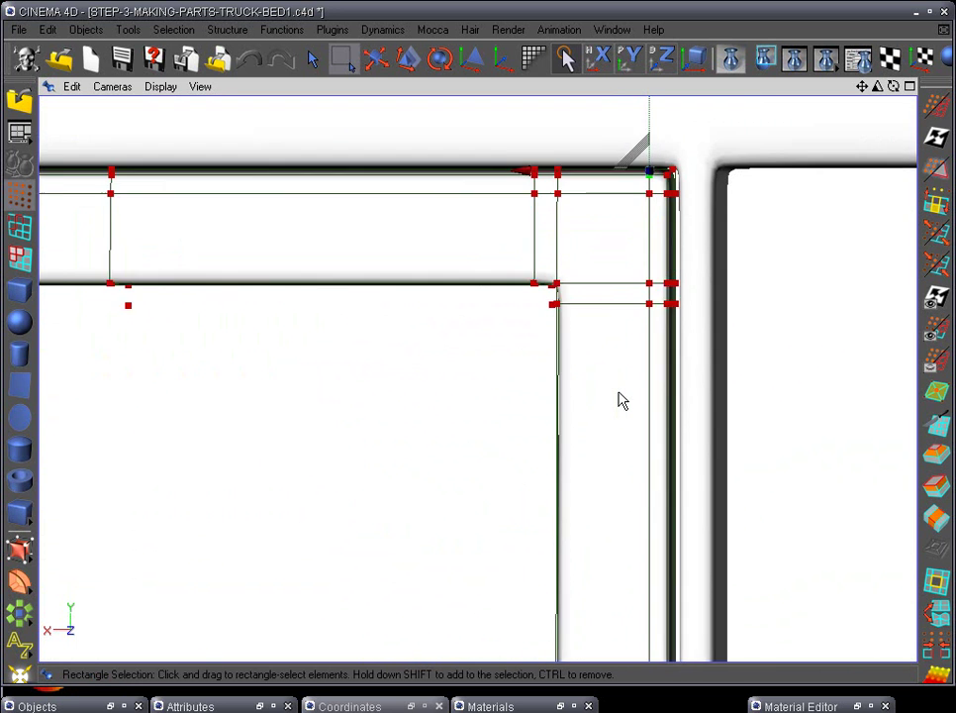
pyautogui.keyDown('alt'); pyautogui.moveTo(619, 392); pyautogui.dragTo(427, 484, button='right'); pyautogui.keyUp('alt')
pyautogui.keyDown('alt'); pyautogui.moveTo(483, 440); pyautogui.dragTo(501, 423, button='middle'); pyautogui.keyUp('alt')
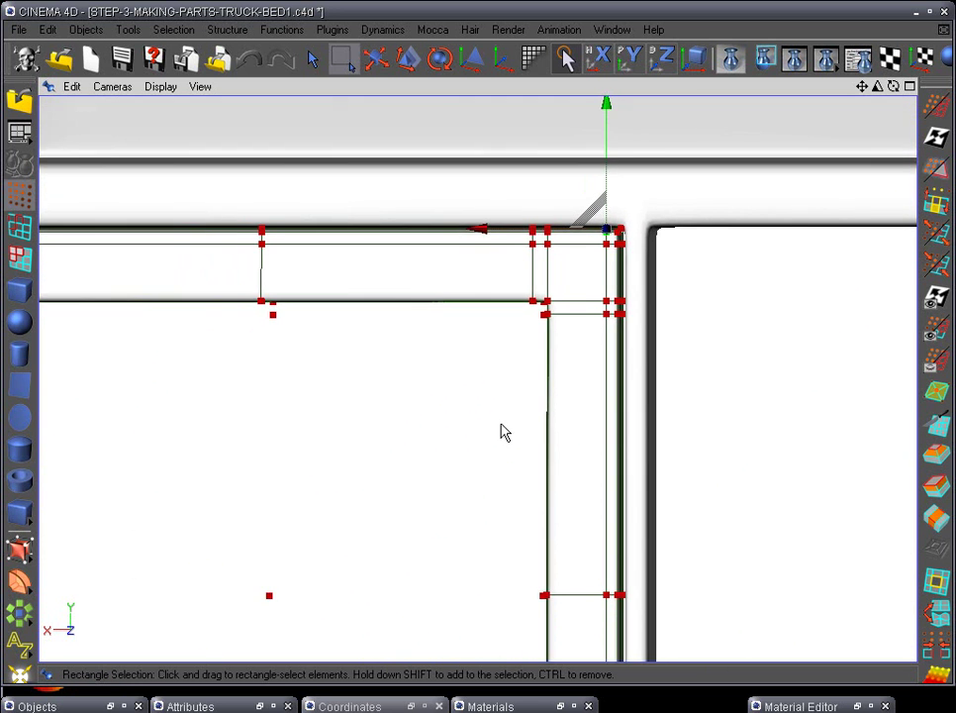
# - Examine the whole housing's fit in the front opening from several perspective angles
pyautogui.scroll(-5, 554, 416)
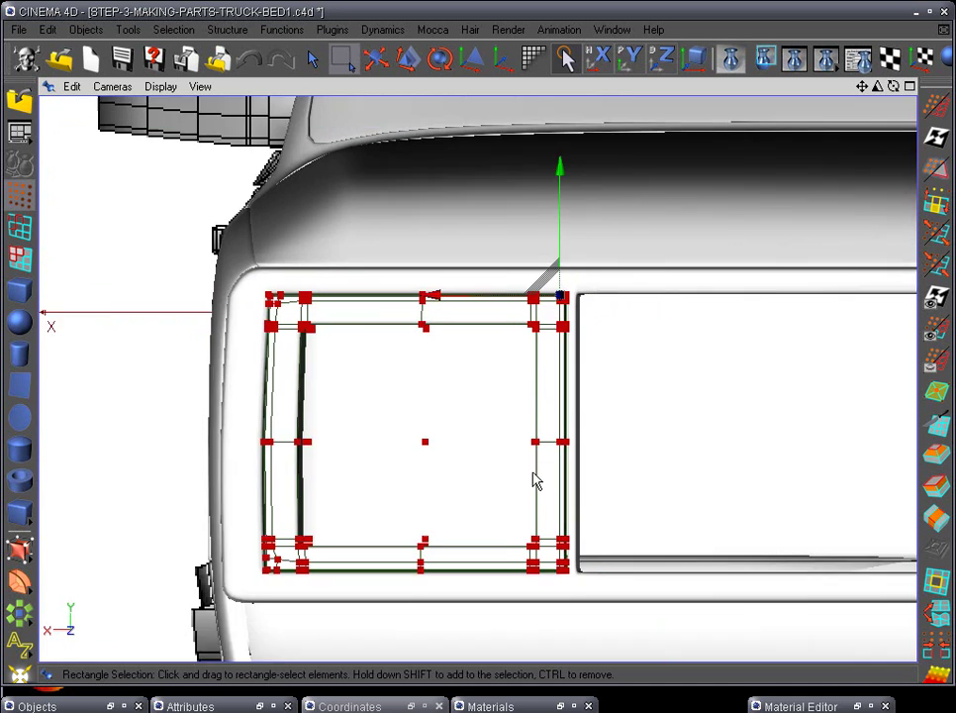
pyautogui.scroll(1, 536, 480)
pyautogui.keyDown('alt'); pyautogui.moveTo(532, 480); pyautogui.dragTo(245, 421); pyautogui.keyUp('alt')
pyautogui.scroll(6, 337, 463)
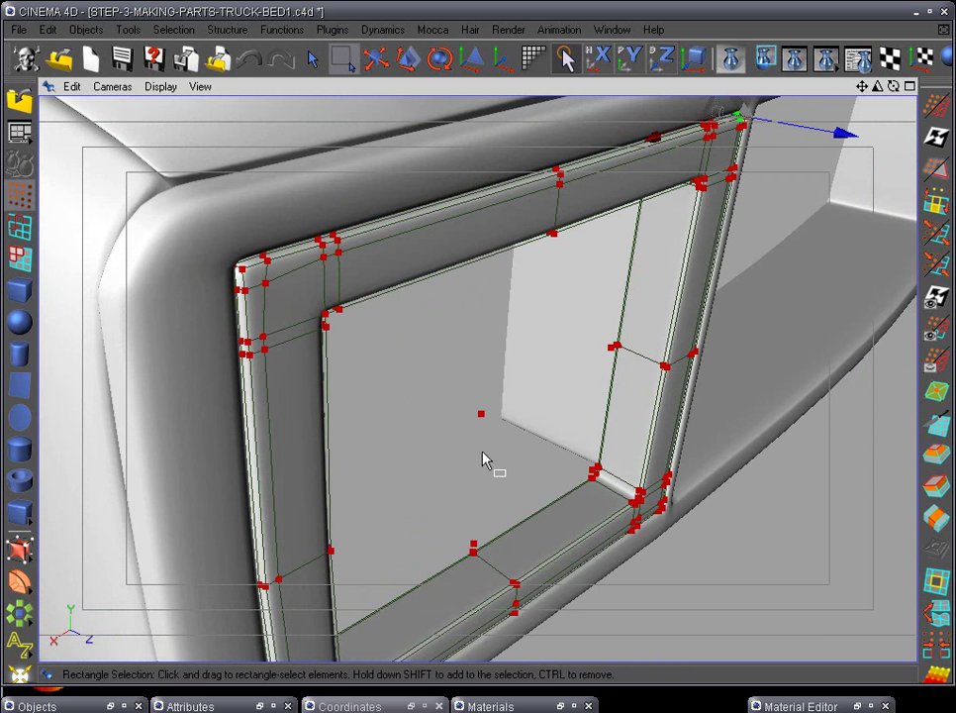
pyautogui.keyDown('alt'); pyautogui.moveTo(483, 458); pyautogui.dragTo(425, 433); pyautogui.keyUp('alt')
pyautogui.keyDown('alt'); pyautogui.moveTo(360, 342); pyautogui.dragTo(288, 315); pyautogui.keyUp('alt')
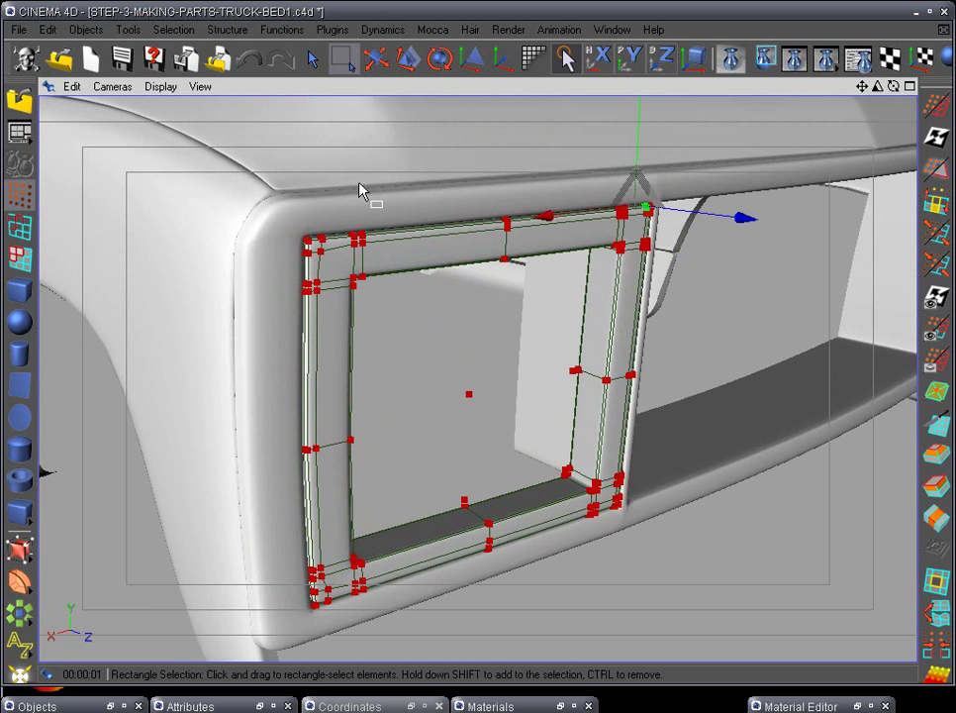
pyautogui.keyDown('alt'); pyautogui.moveTo(483, 461); pyautogui.dragTo(681, 362); pyautogui.keyUp('alt')
# - Select all of the housing's points and optimize polygons, unused points and points with a 0.01 m tolerance
pyautogui.hotkey('ctrl', 'a')
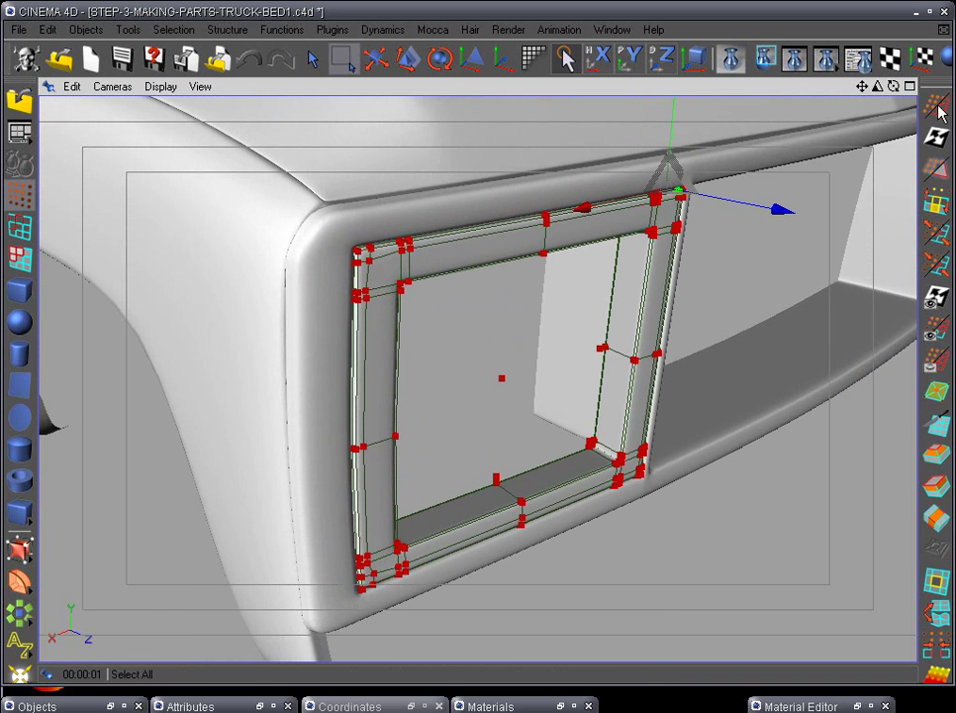
pyautogui.rightClick(396, 388)
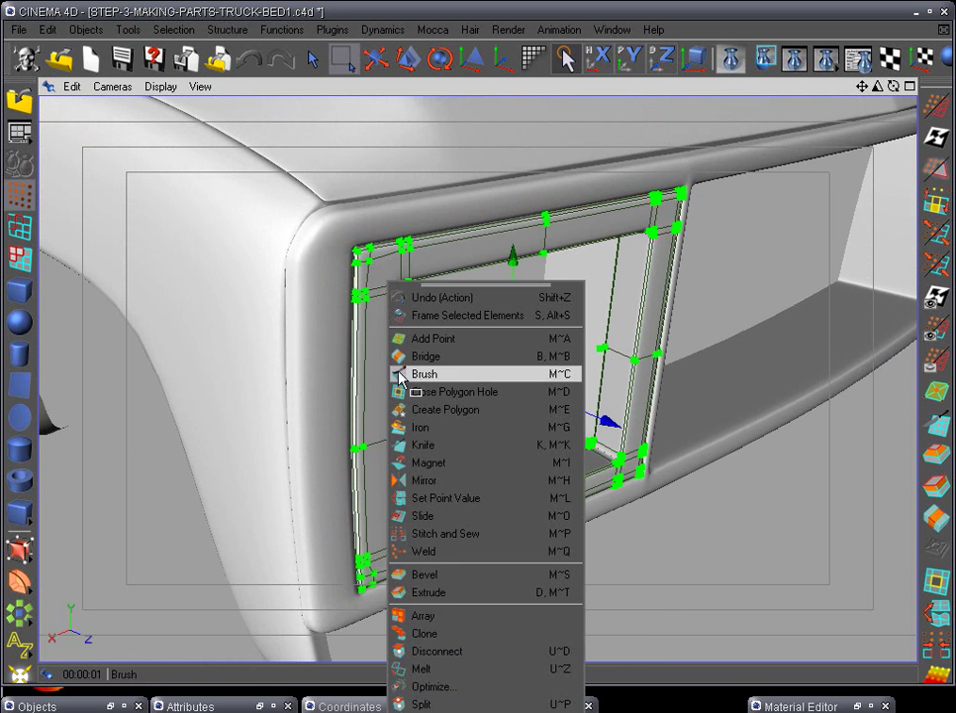
pyautogui.click(454, 683)
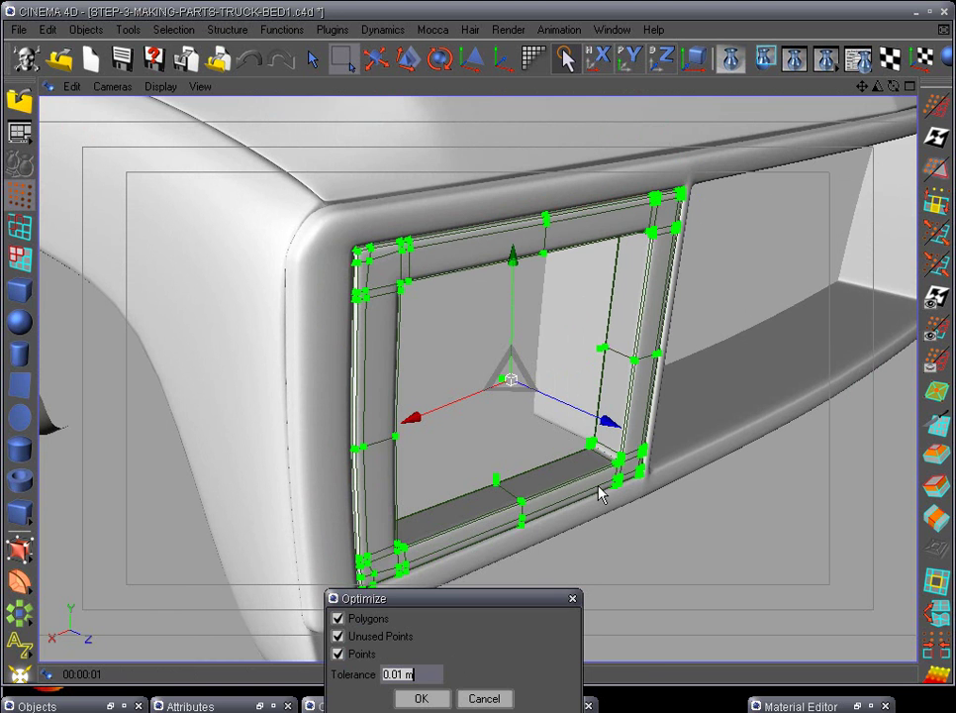
pyautogui.click(423, 697)
# - Look over the truck's front end with the fitted housing and save the project
pyautogui.keyDown('alt'); pyautogui.moveTo(785, 413); pyautogui.dragTo(647, 530, button='right'); pyautogui.keyUp('alt')
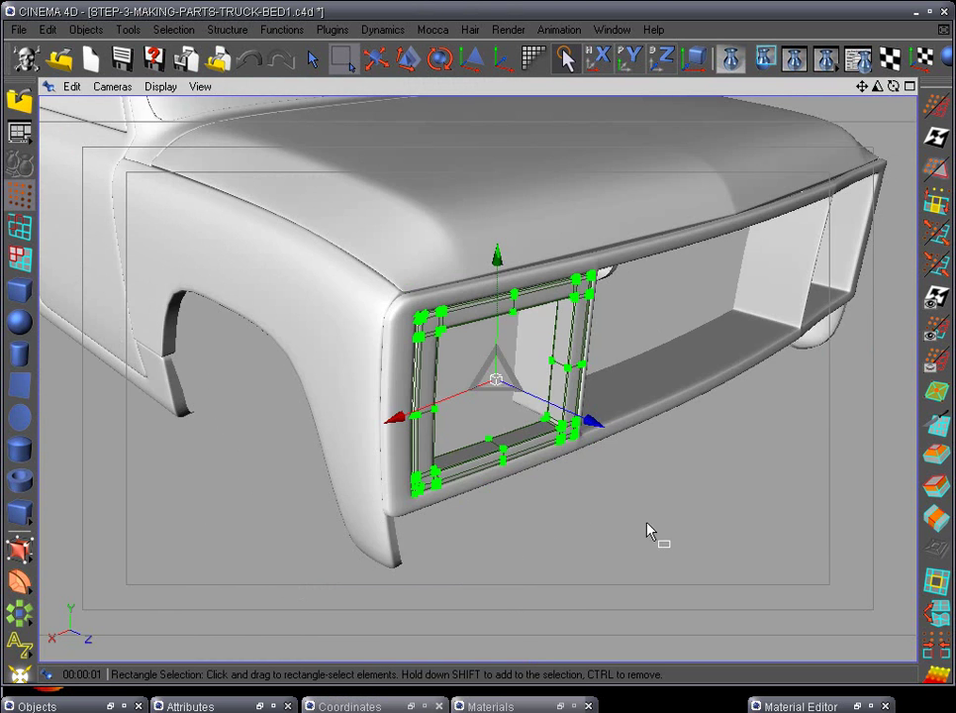
pyautogui.keyDown('alt'); pyautogui.moveTo(444, 510); pyautogui.dragTo(577, 461); pyautogui.keyUp('alt')
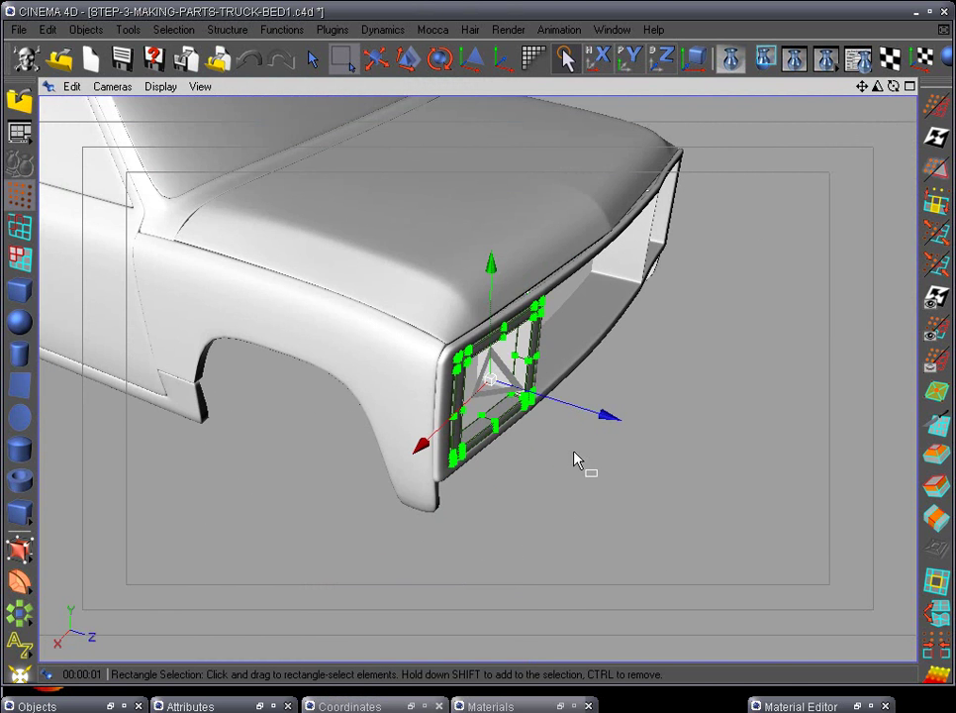
pyautogui.keyDown('alt'); pyautogui.moveTo(349, 384); pyautogui.dragTo(456, 509); pyautogui.keyUp('alt')
pyautogui.click(121, 57)
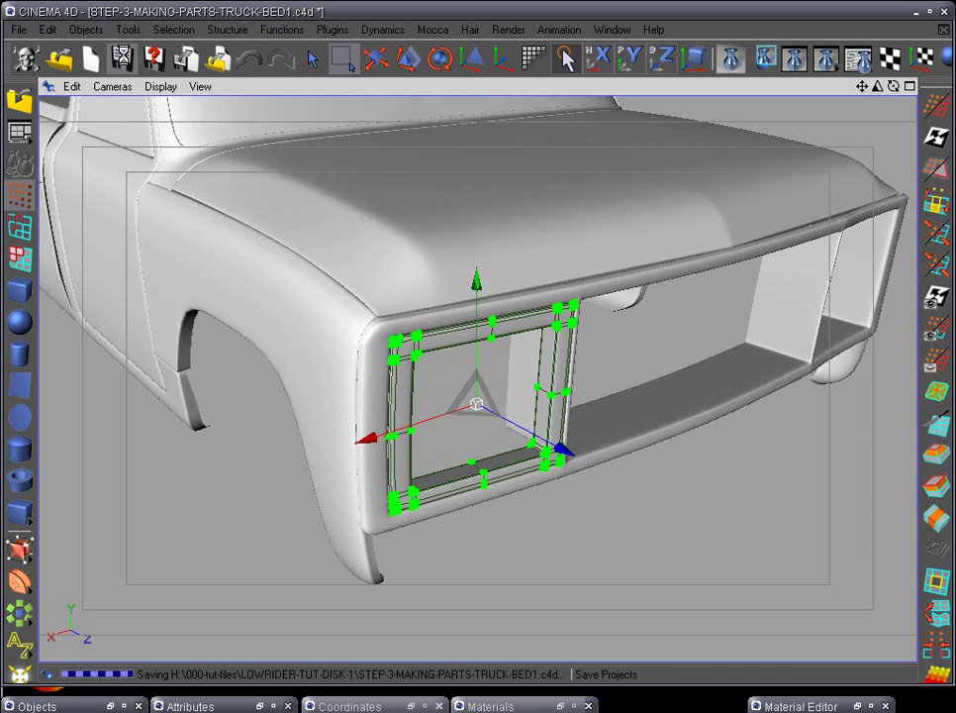